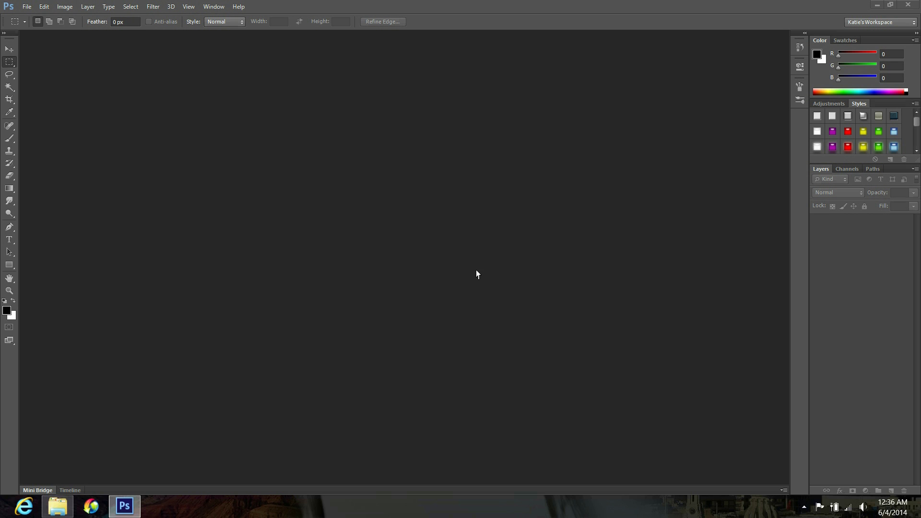
Step: Create a new white 1920×1080, 300 ppi document named 'dreamy bubbles'
{"action": "left_click", "coordinate": [27, 6]}
{"action": "left_click", "coordinate": [33, 20]}
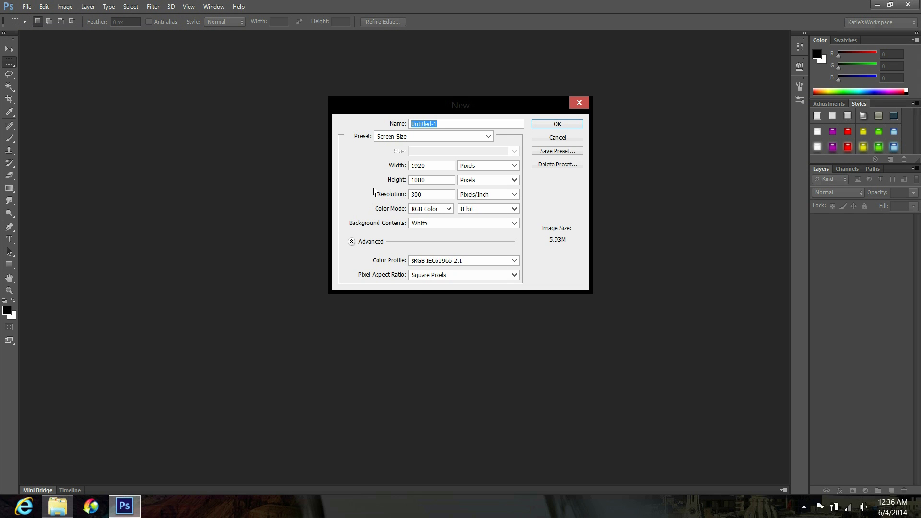
{"action": "type", "text": "d"}
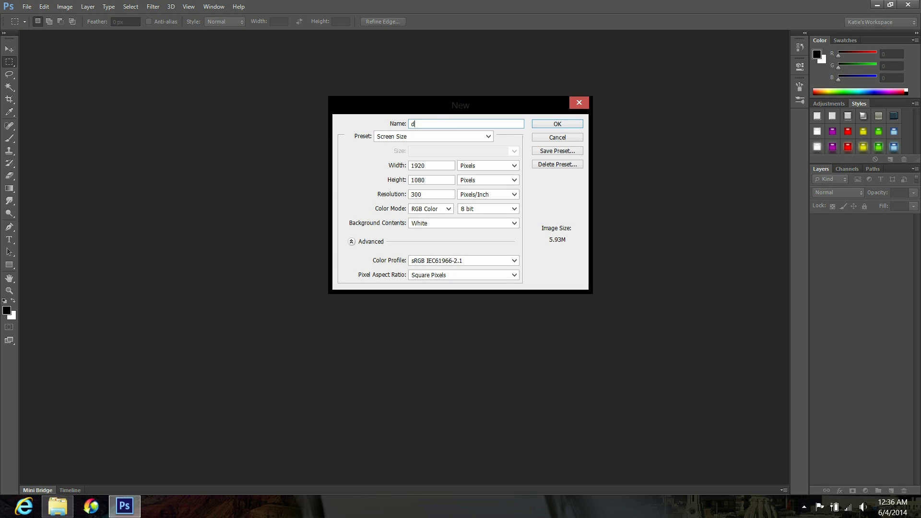
{"action": "type", "text": "reamy bubbles"}
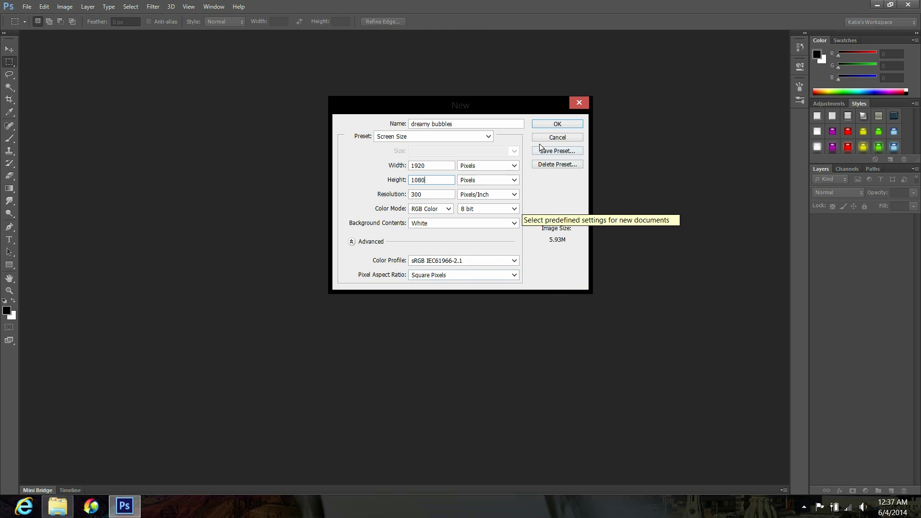
{"action": "left_click", "coordinate": [557, 124]}
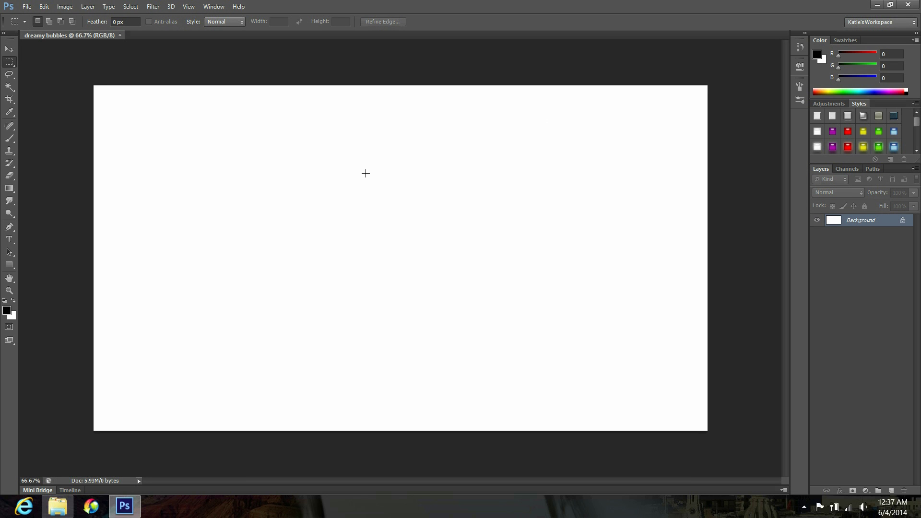
Step: With the Move tool active, drag bubble.jpg from the Bubble Photoshop folder onto the canvas
{"action": "left_click", "coordinate": [10, 49]}
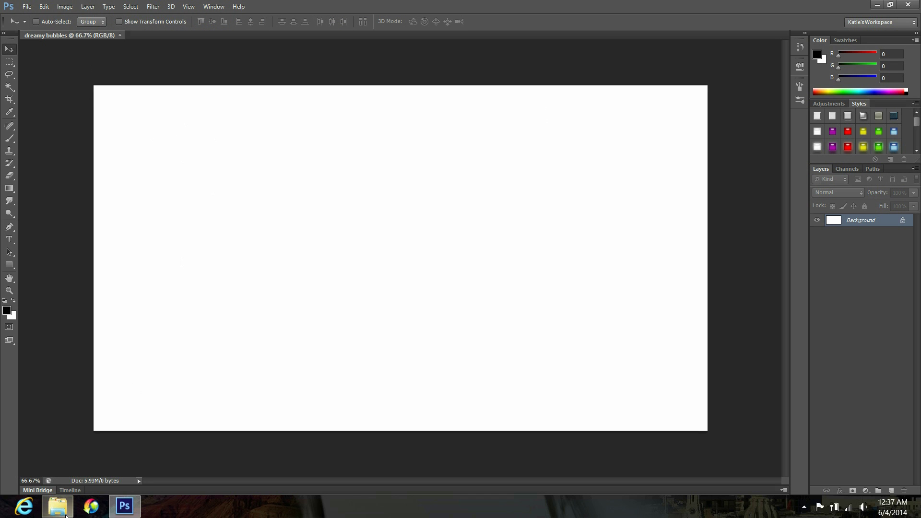
{"action": "left_click", "coordinate": [61, 508]}
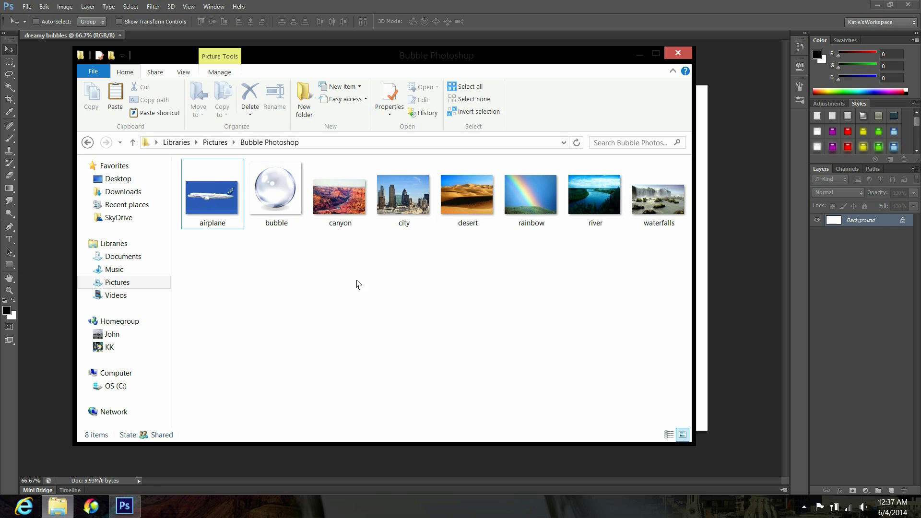
{"action": "left_click", "coordinate": [232, 208], "text": "ctrl"}
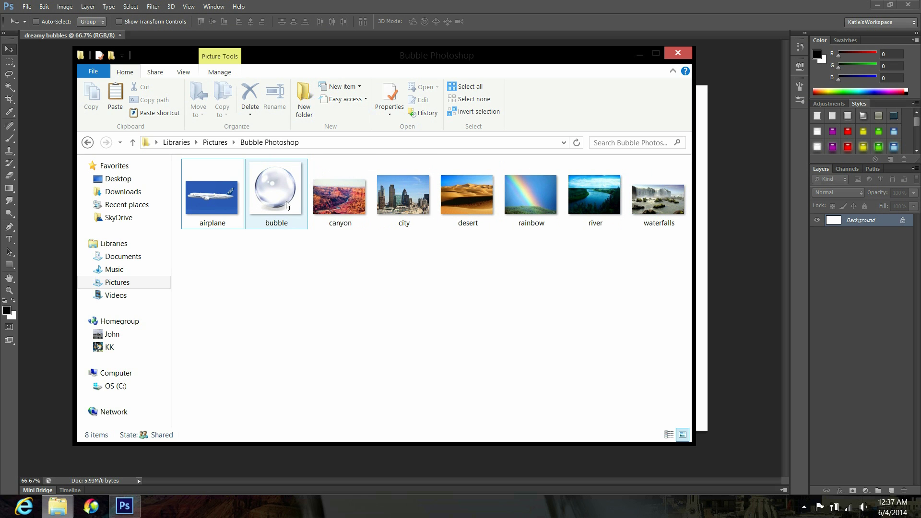
{"action": "left_click_drag", "start_coordinate": [287, 205], "coordinate": [65, 252]}
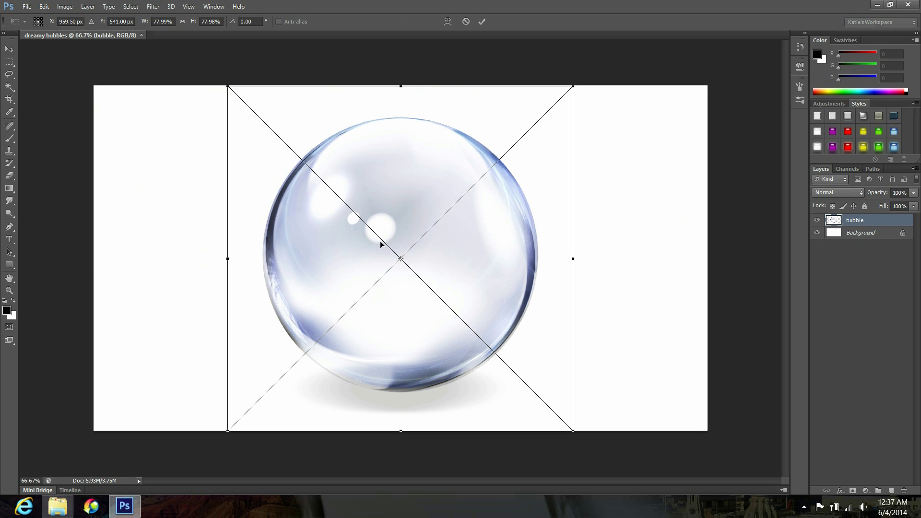
Step: Commit the placed bubble image and rasterize its layer
{"action": "left_click", "coordinate": [484, 21]}
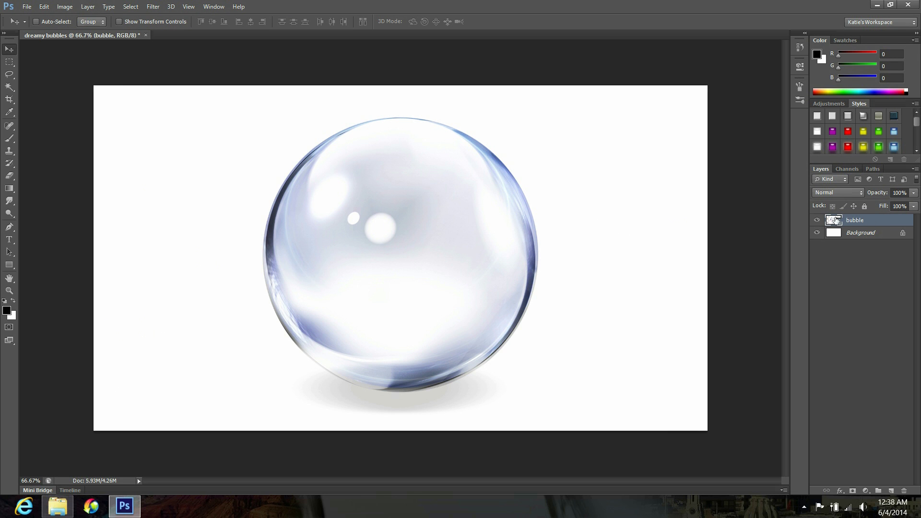
{"action": "right_click", "coordinate": [878, 222]}
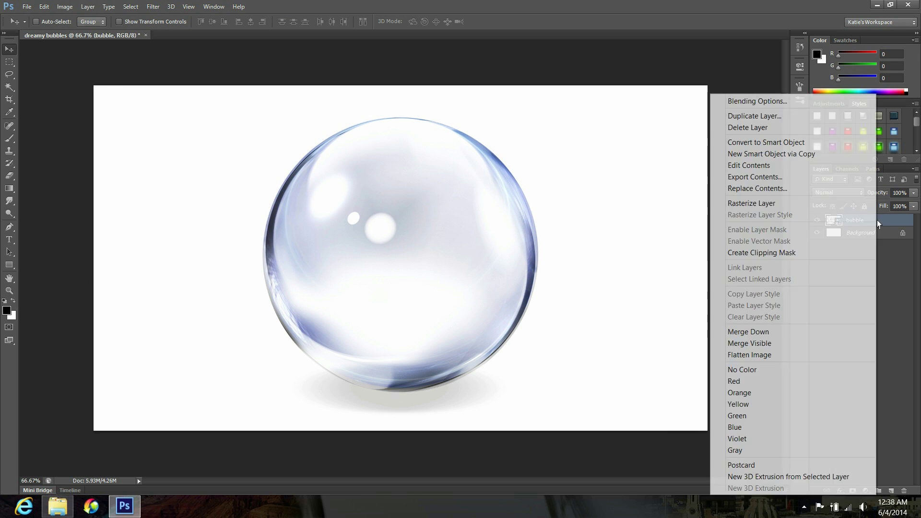
{"action": "left_click", "coordinate": [790, 204]}
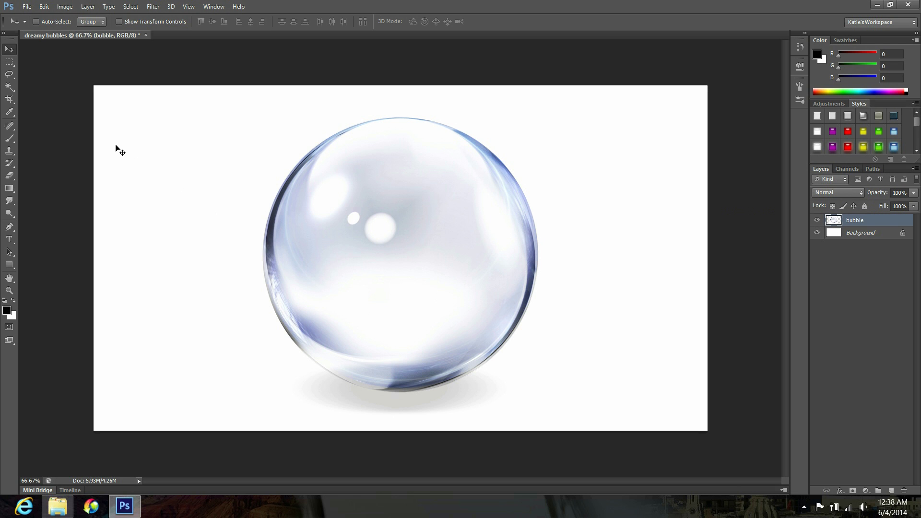
Step: Erase the grey shadow under the bubble with a hard round eraser at 100% opacity
{"action": "left_click", "coordinate": [8, 177]}
{"action": "left_click", "coordinate": [41, 21]}
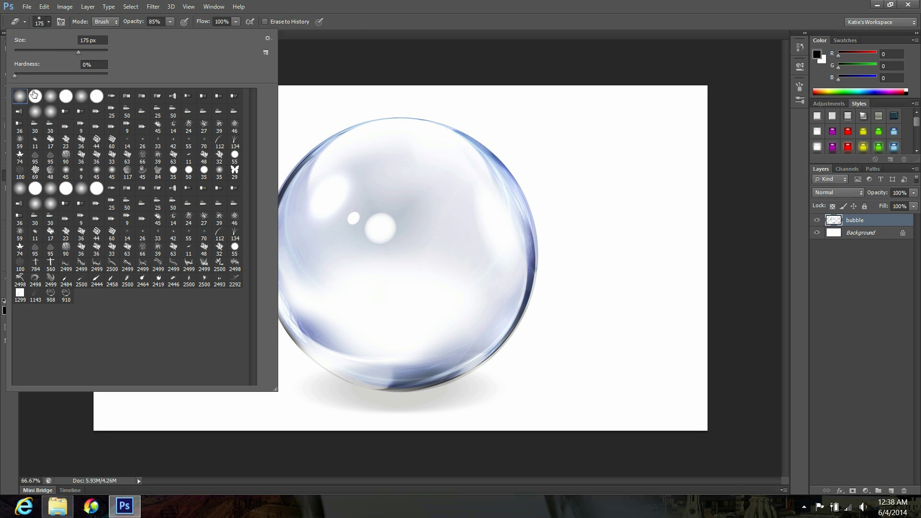
{"action": "left_click", "coordinate": [34, 95]}
{"action": "left_click", "coordinate": [169, 30]}
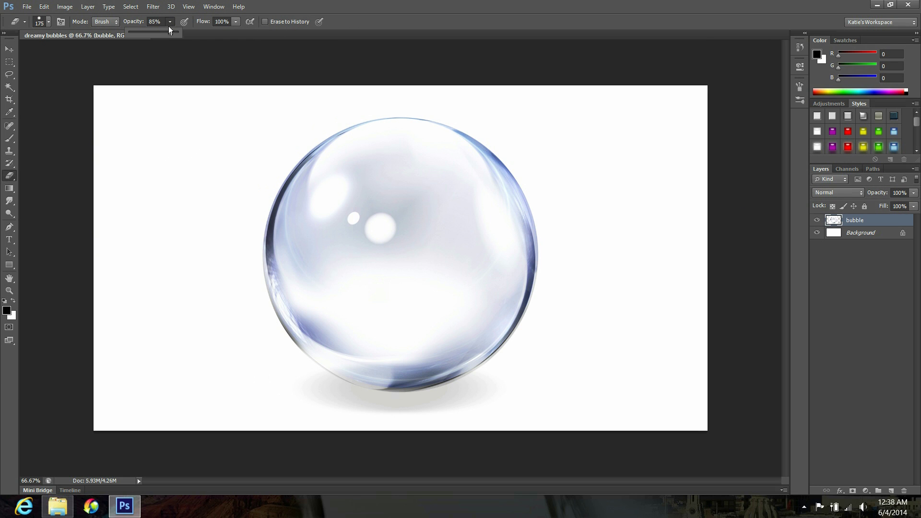
{"action": "left_click_drag", "start_coordinate": [169, 33], "coordinate": [187, 43]}
{"action": "left_click", "coordinate": [306, 391]}
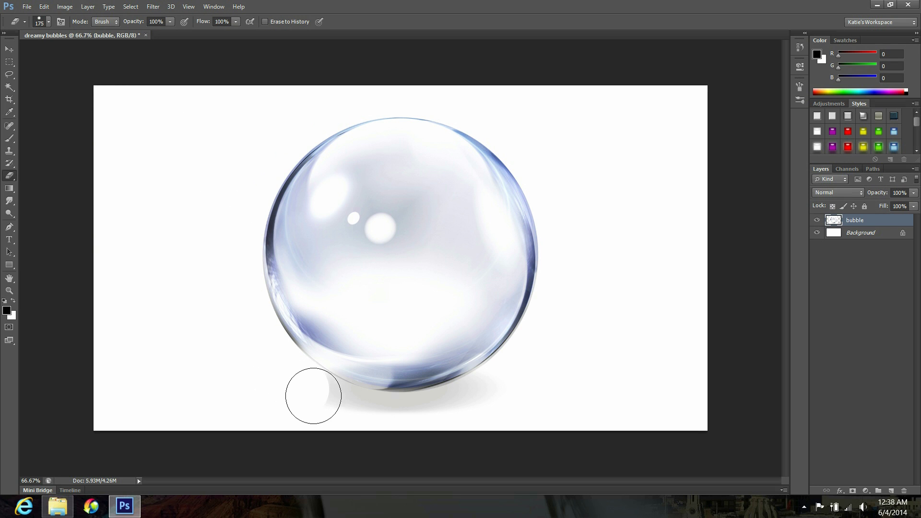
{"action": "mouse_move", "coordinate": [314, 395]}
{"action": "left_mouse_down"}
{"action": "mouse_move", "coordinate": [389, 422]}
{"action": "mouse_move", "coordinate": [475, 403]}
{"action": "left_mouse_up"}
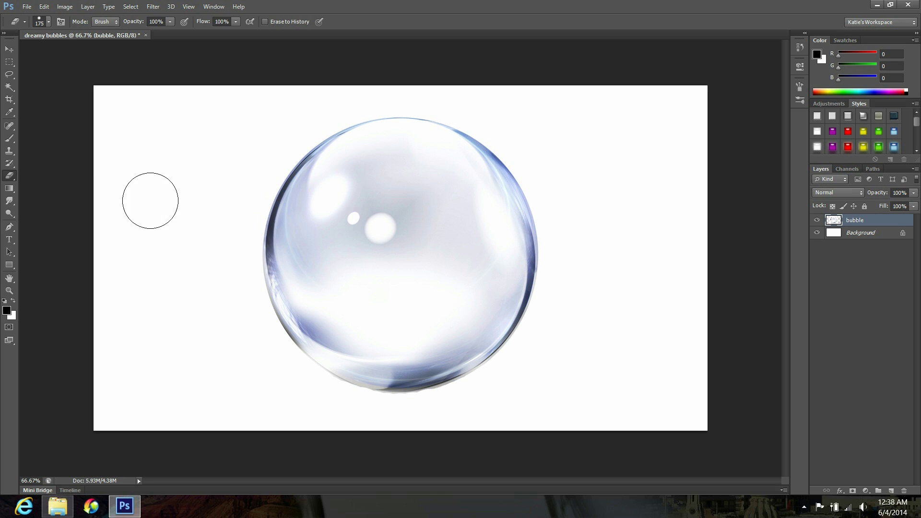
Step: Apply a Black & White adjustment with the Maximum Black preset to the bubble
{"action": "left_click", "coordinate": [9, 49]}
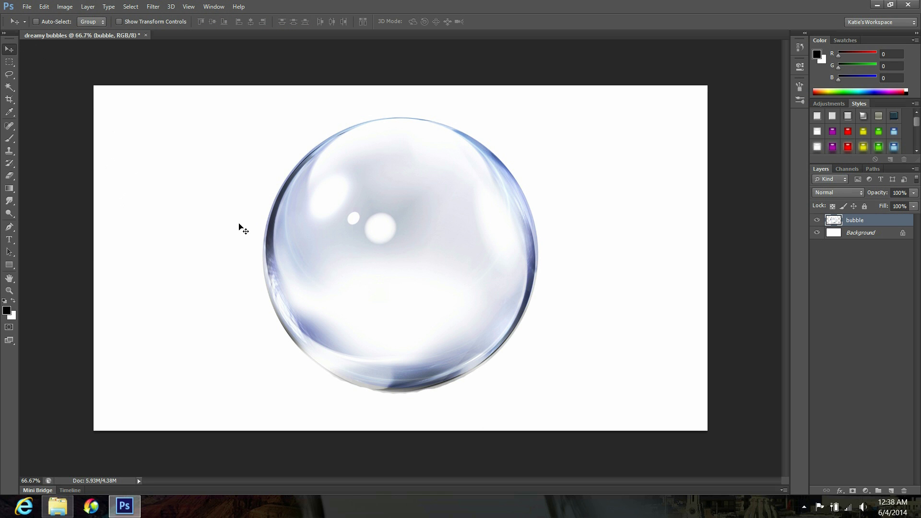
{"action": "left_click", "coordinate": [65, 6]}
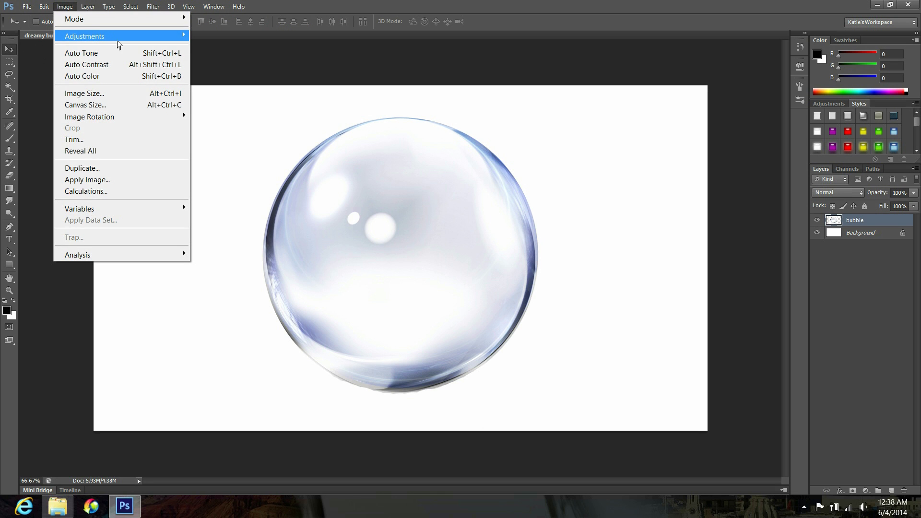
{"action": "mouse_move", "coordinate": [85, 36]}
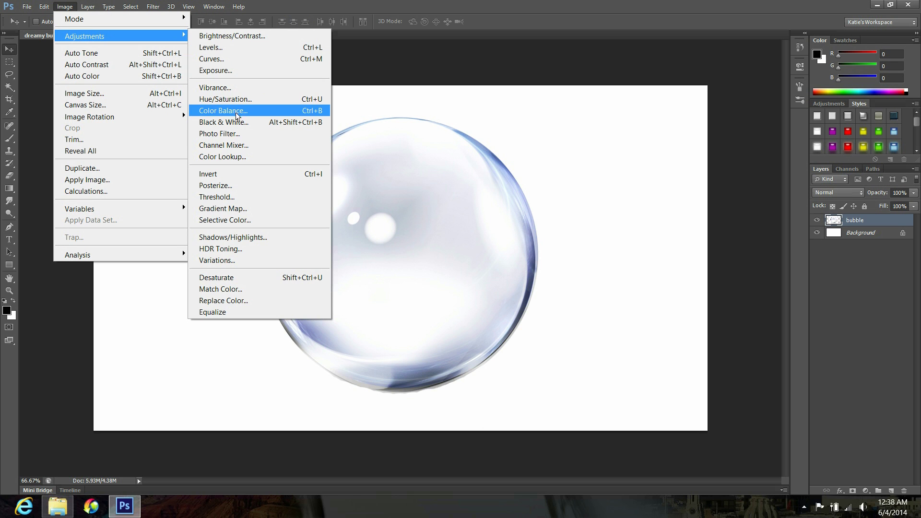
{"action": "left_click", "coordinate": [224, 123]}
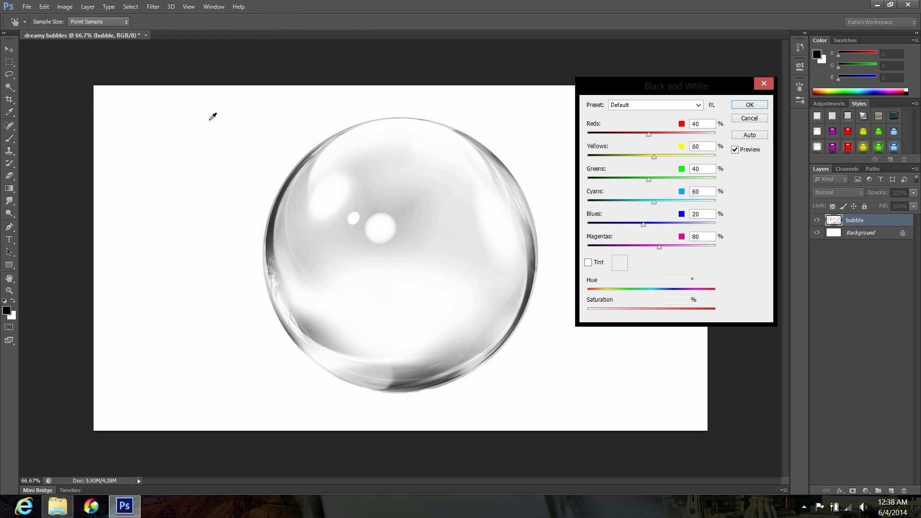
{"action": "left_click", "coordinate": [698, 106]}
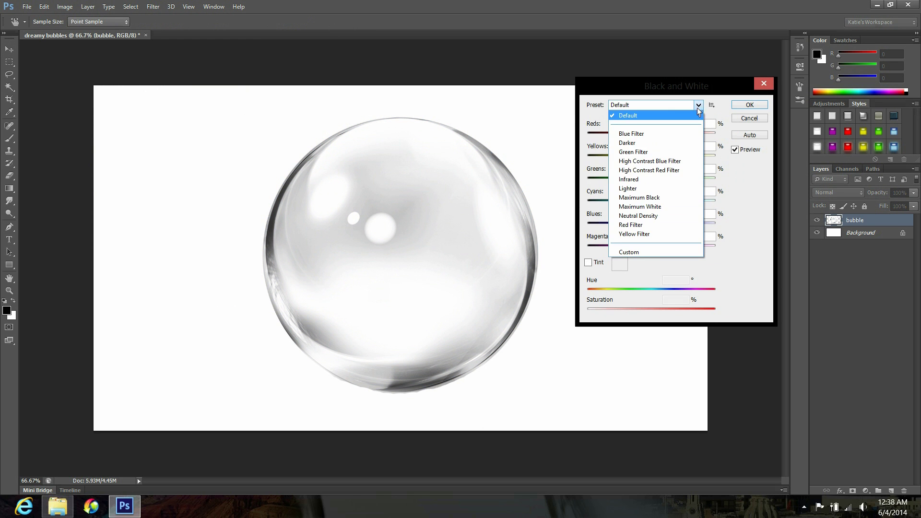
{"action": "left_click", "coordinate": [645, 198]}
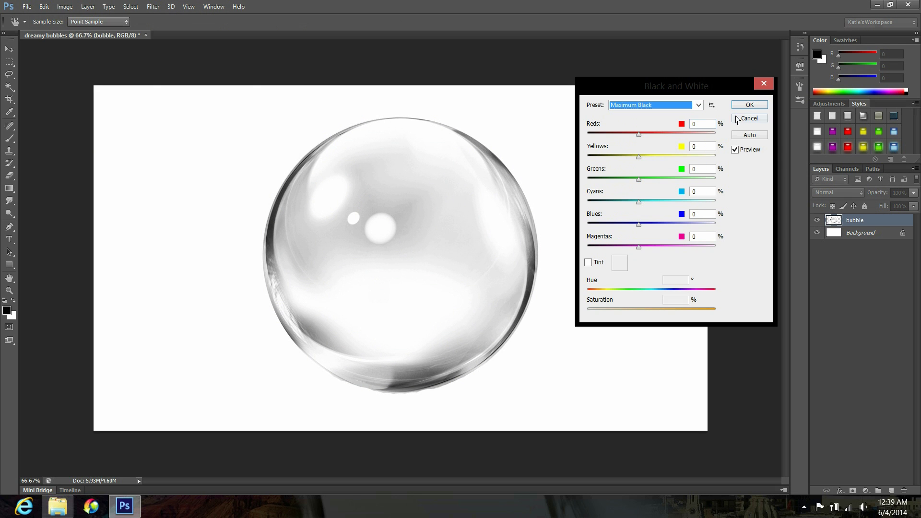
{"action": "left_click", "coordinate": [749, 105]}
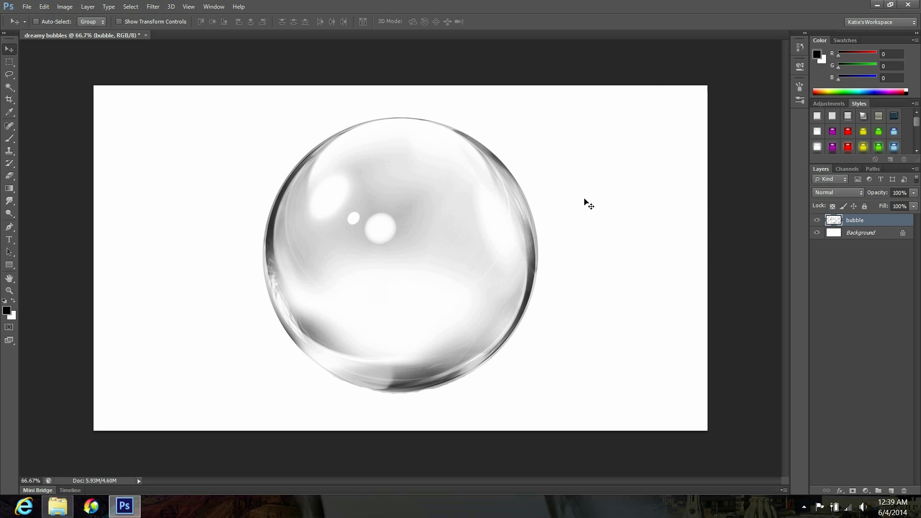
Step: Marquee the bubble, define it as brush preset 'bubble 03', then deselect
{"action": "left_click", "coordinate": [9, 63]}
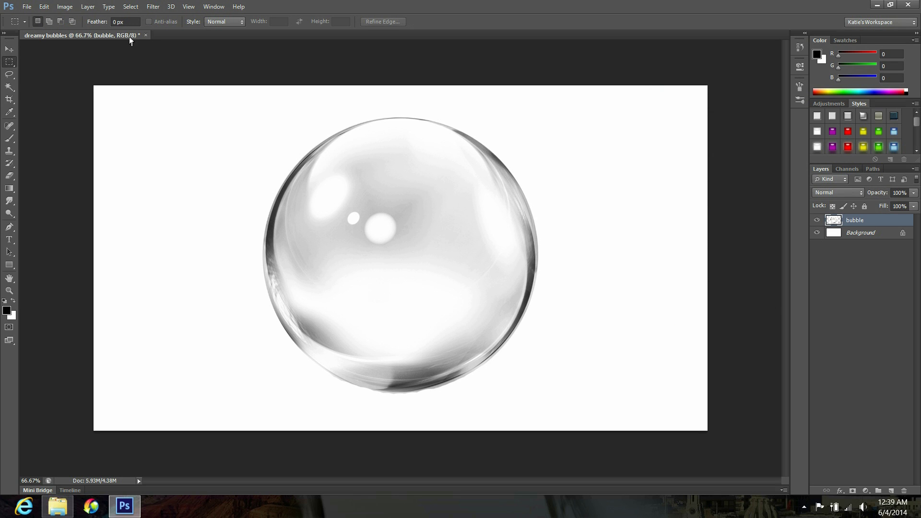
{"action": "left_click_drag", "start_coordinate": [232, 112], "coordinate": [572, 405]}
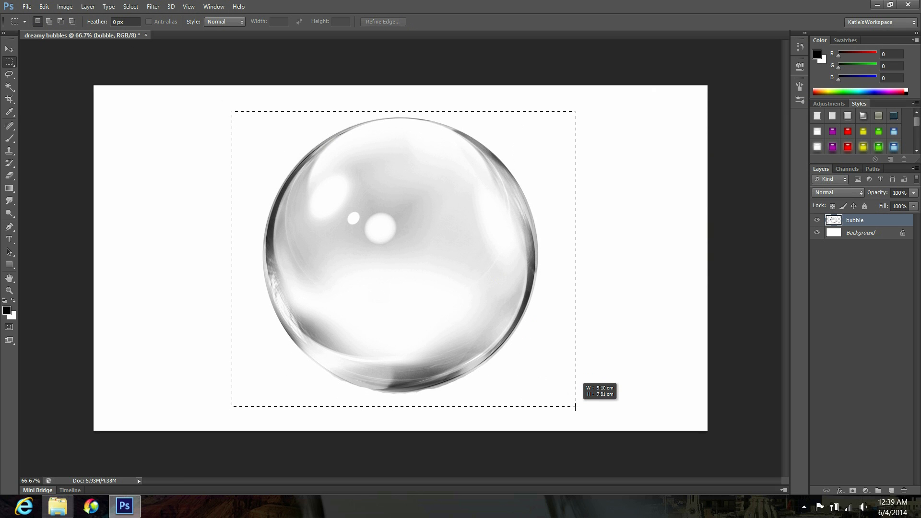
{"action": "left_click_drag", "start_coordinate": [571, 405], "coordinate": [576, 407]}
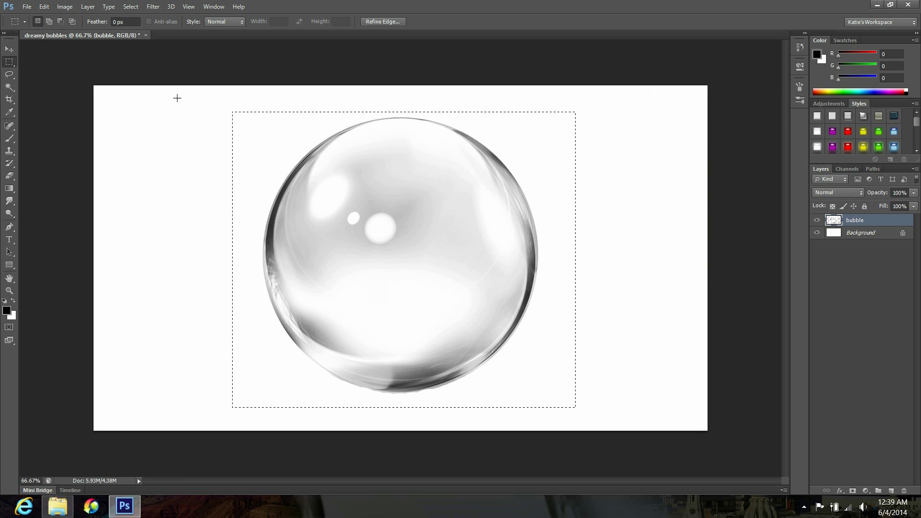
{"action": "left_click", "coordinate": [44, 7]}
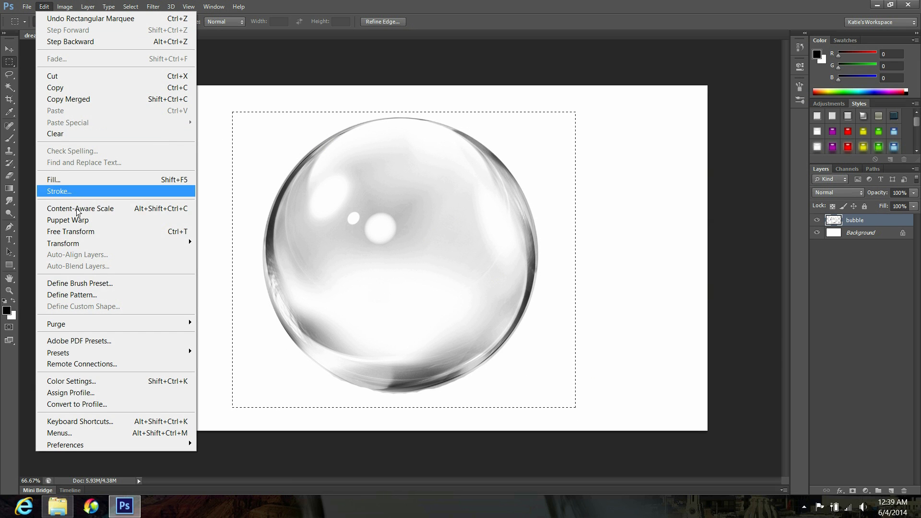
{"action": "left_click", "coordinate": [84, 285]}
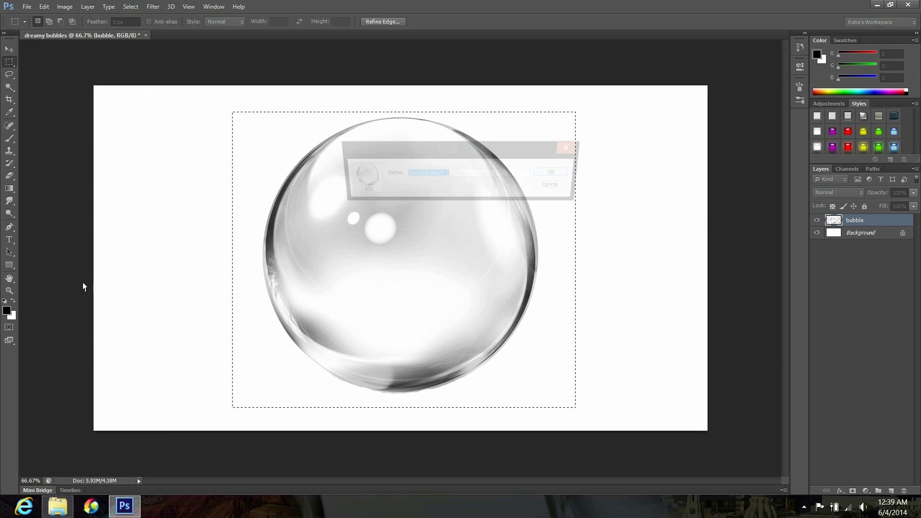
{"action": "type", "text": "bubble 03"}
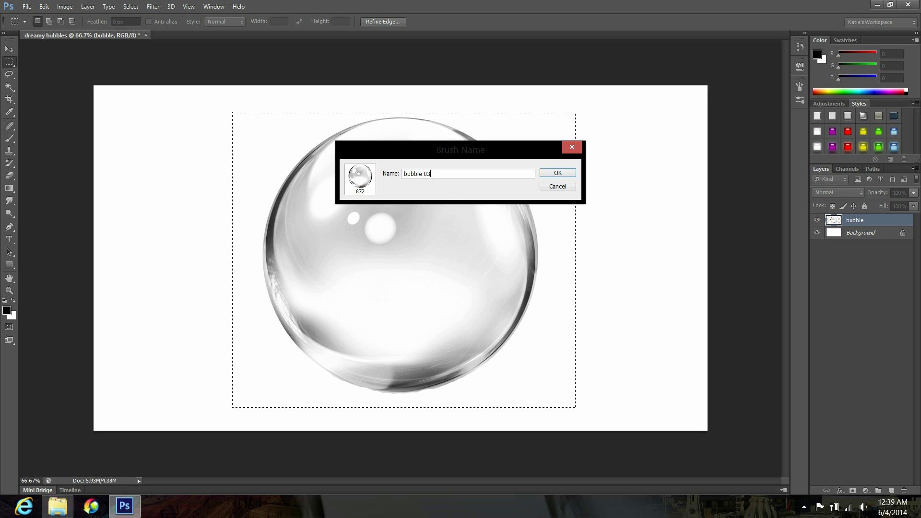
{"action": "left_click", "coordinate": [559, 174]}
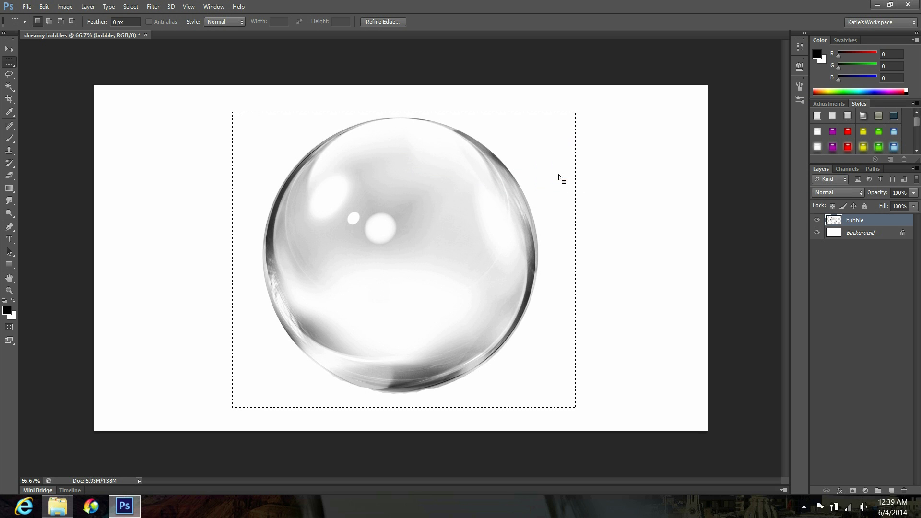
{"action": "left_click", "coordinate": [523, 219]}
Step: Replace the bubble layer with an empty one and stamp a large 872-preset bubble at lower right
{"action": "left_click_drag", "start_coordinate": [872, 221], "coordinate": [905, 489]}
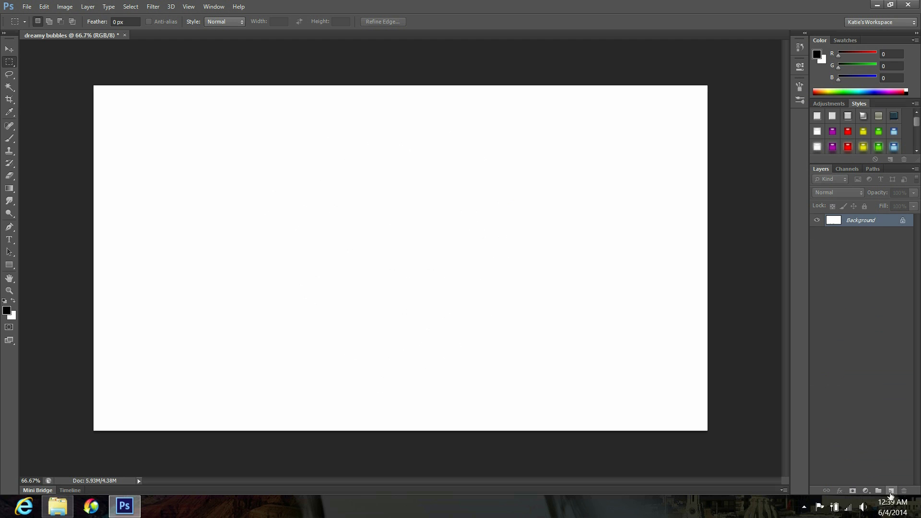
{"action": "left_click", "coordinate": [891, 490]}
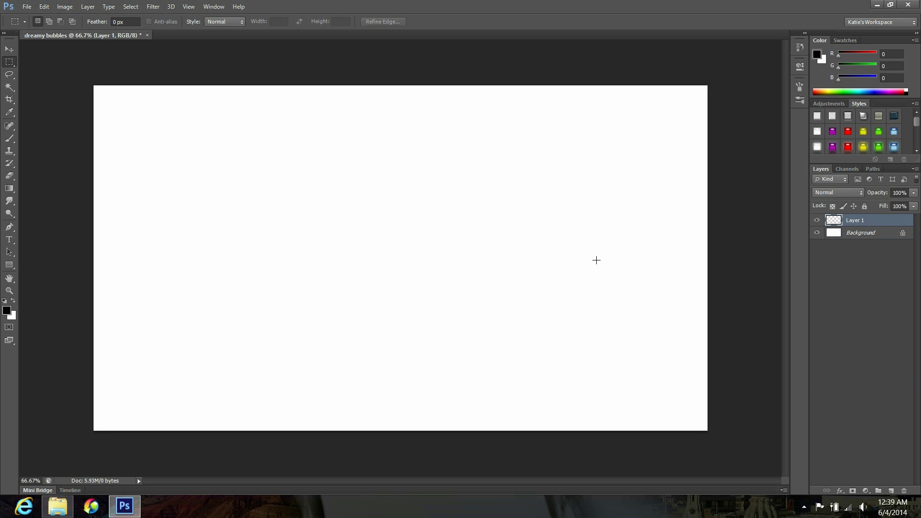
{"action": "left_click", "coordinate": [10, 138]}
{"action": "left_click", "coordinate": [45, 22]}
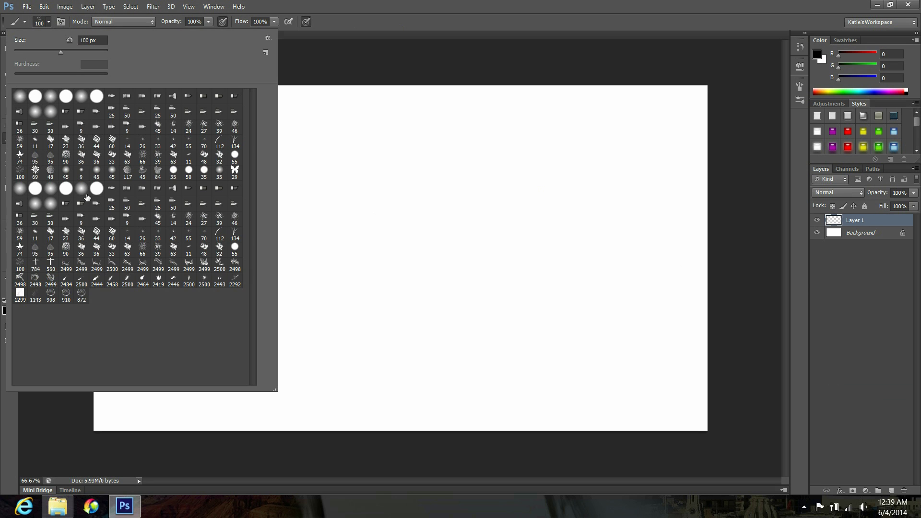
{"action": "left_click", "coordinate": [81, 296]}
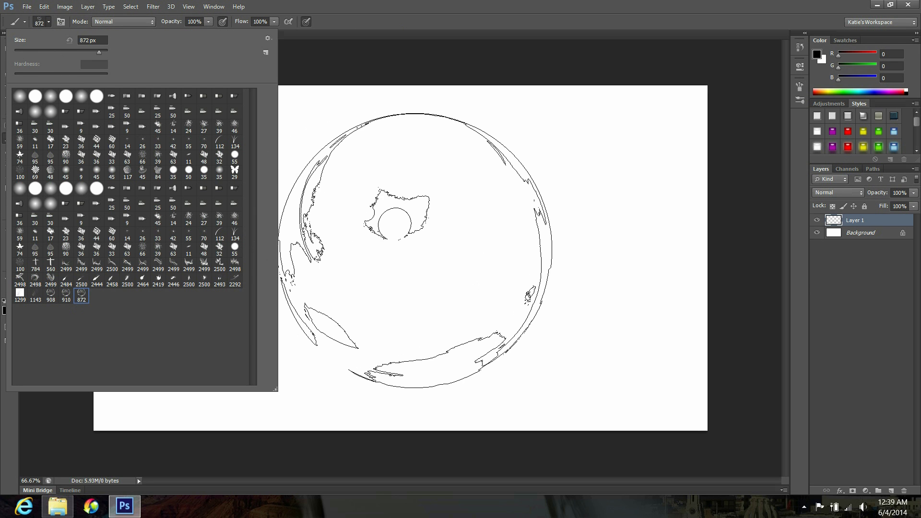
{"action": "left_click", "coordinate": [508, 256]}
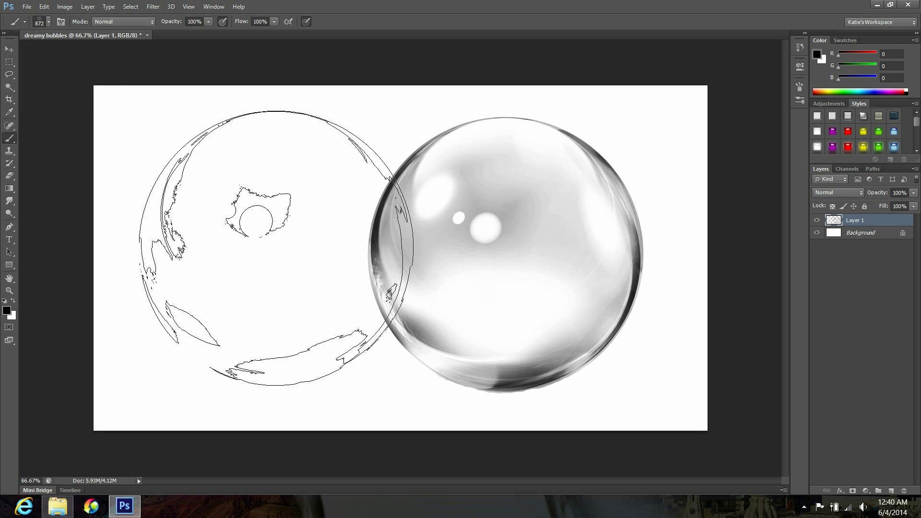
{"action": "key", "text": "ctrl+z"}
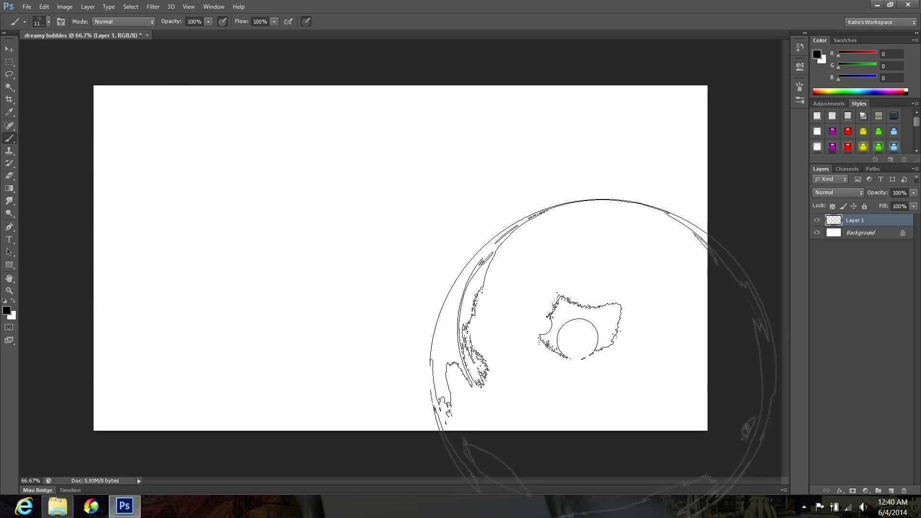
{"action": "left_click", "coordinate": [603, 352]}
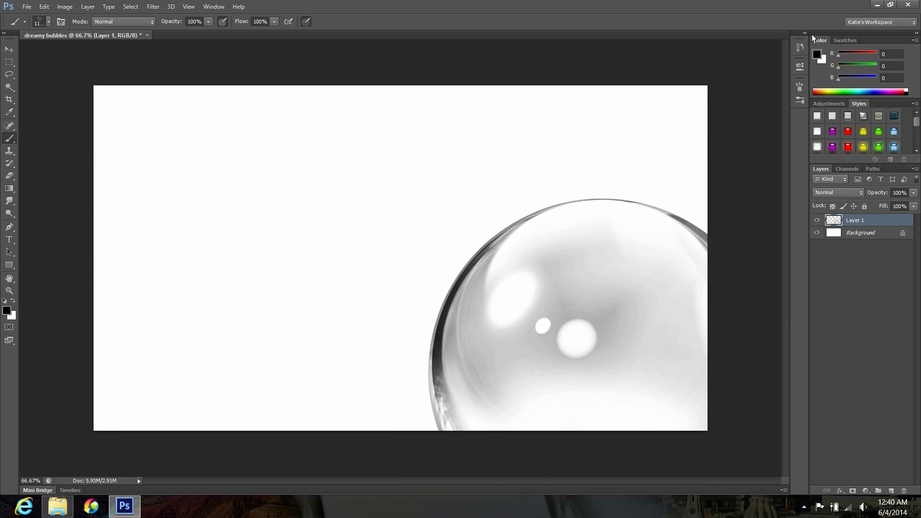
Step: Rotate the bubble tip in the Brush panel and stamp a 700 px bubble at lower left
{"action": "left_click", "coordinate": [800, 87]}
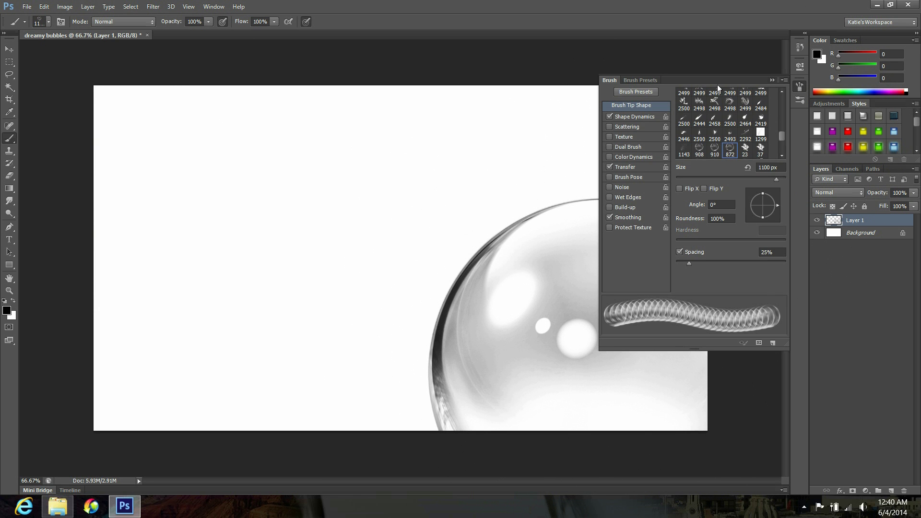
{"action": "left_click", "coordinate": [213, 7]}
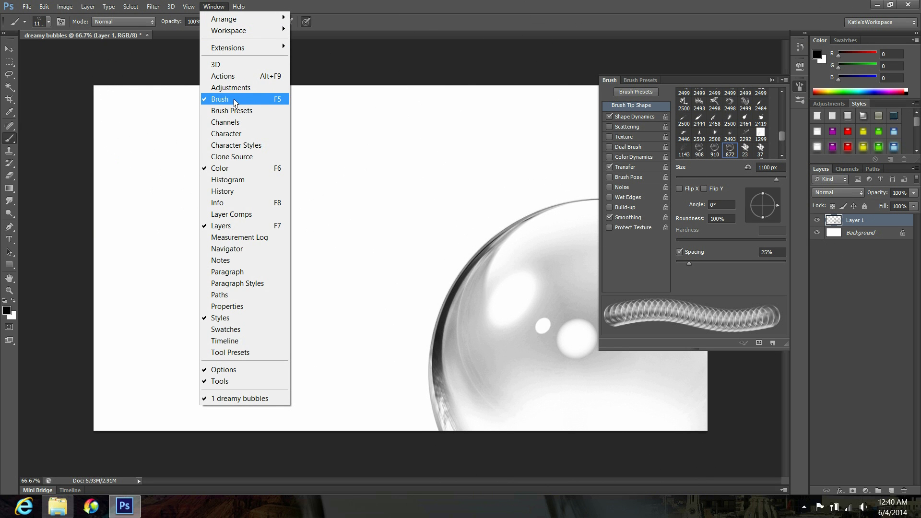
{"action": "left_click", "coordinate": [751, 222]}
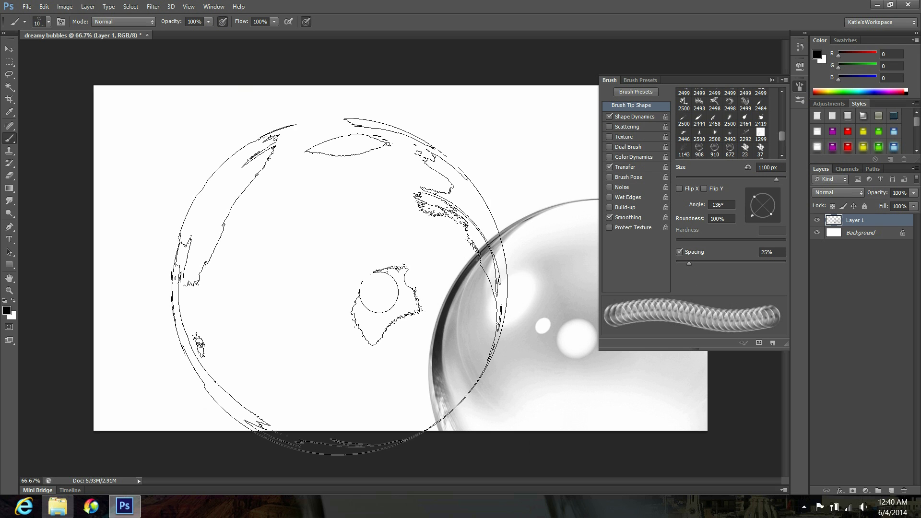
{"action": "key", "text": "bracketleft"}
{"action": "key", "text": "bracketleft"}
{"action": "key", "text": "bracketleft"}
{"action": "key", "text": "bracketleft"}
{"action": "key", "text": "bracketleft"}
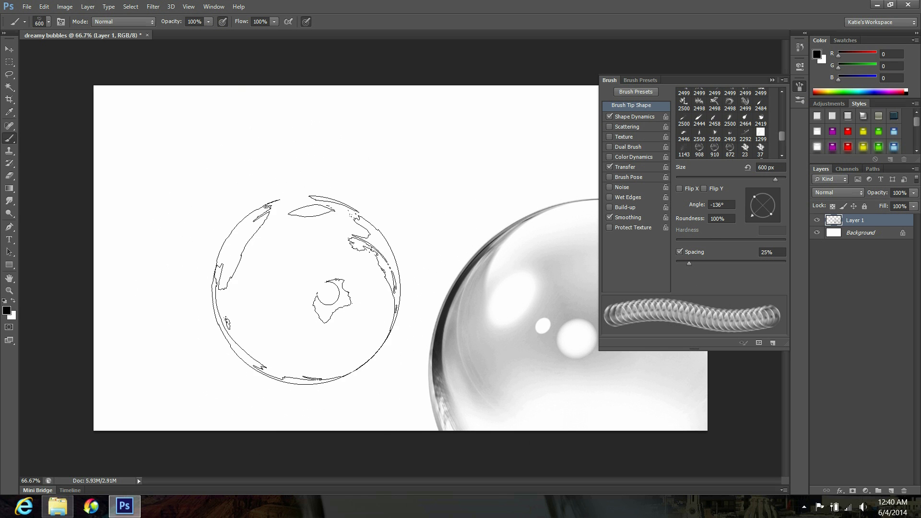
{"action": "key", "text": "bracketright"}
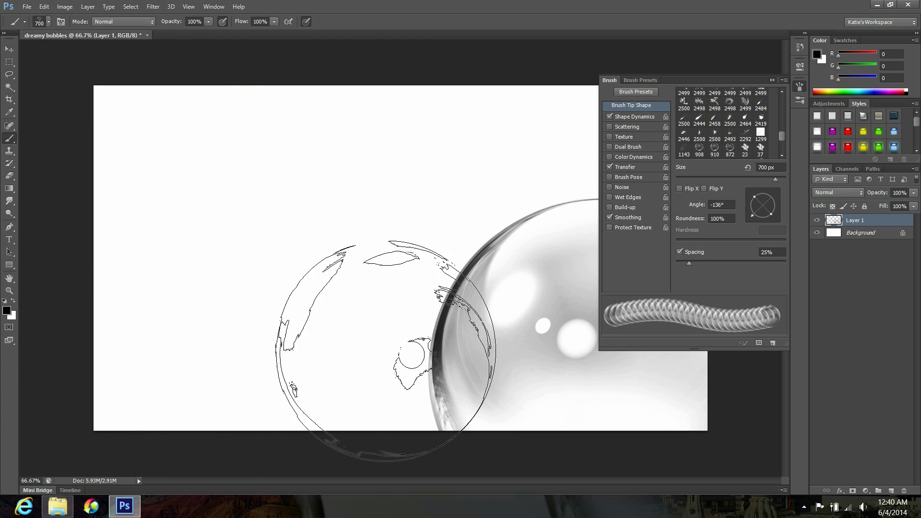
{"action": "left_click", "coordinate": [751, 194]}
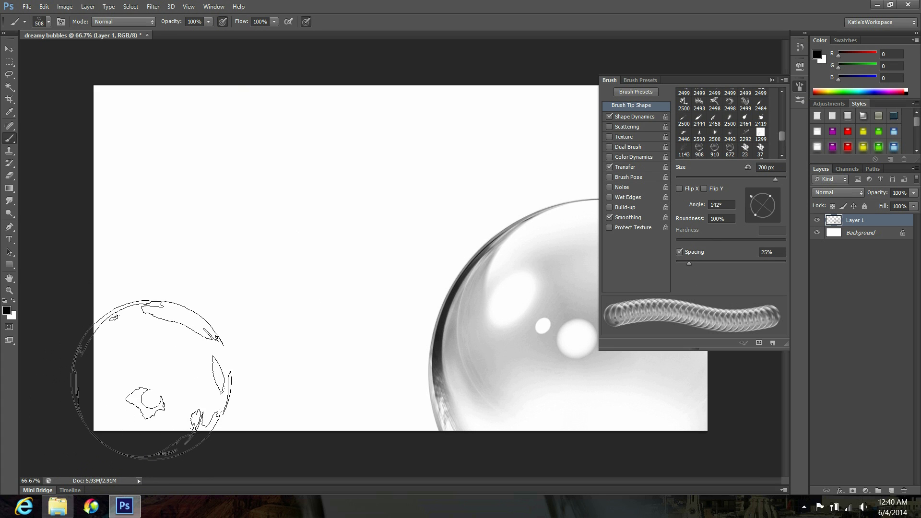
{"action": "key", "text": "bracketright"}
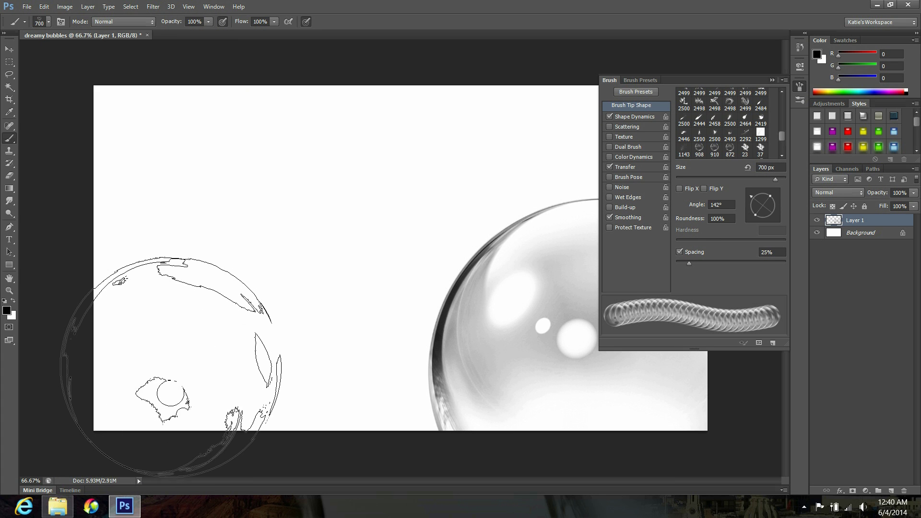
{"action": "left_click", "coordinate": [160, 366]}
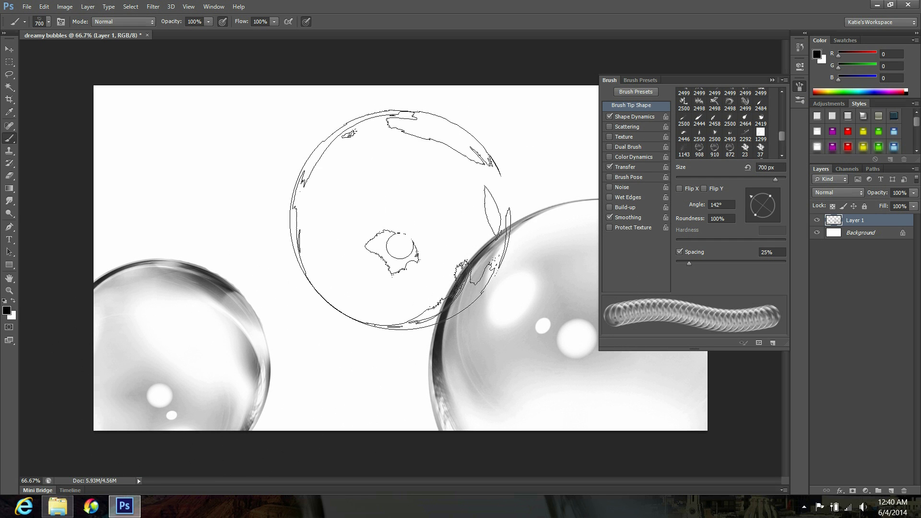
Step: Stamp rotated bubbles of about 400, 250 and 150 px at top centre, left of centre and upper left
{"action": "key", "text": "bracketleft"}
{"action": "key", "text": "bracketleft"}
{"action": "key", "text": "bracketleft"}
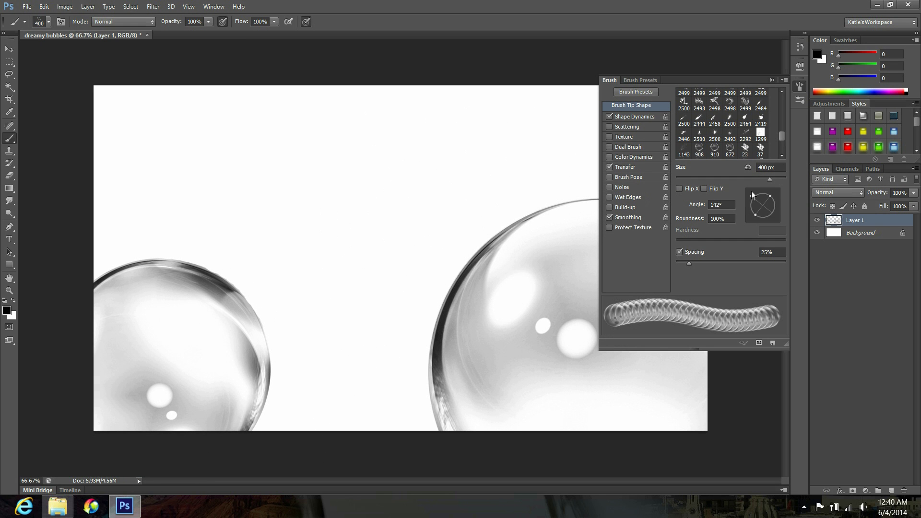
{"action": "left_click", "coordinate": [779, 206]}
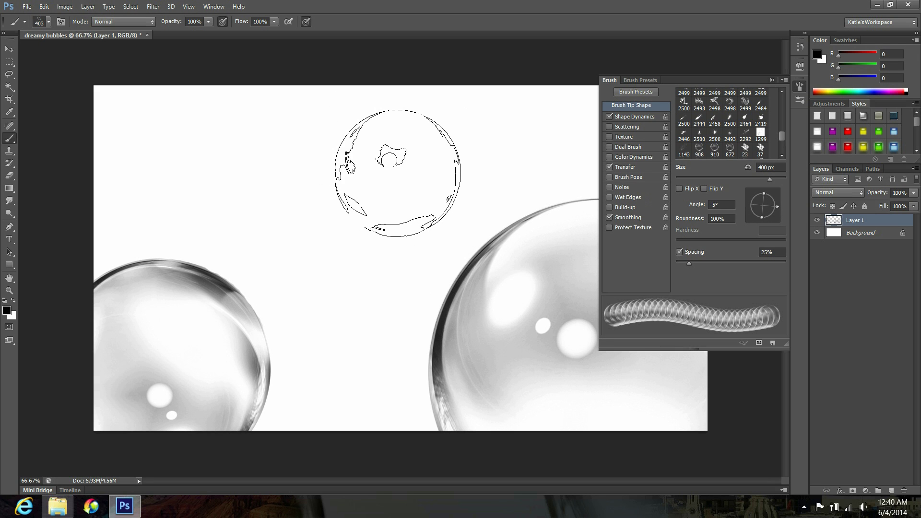
{"action": "left_click", "coordinate": [399, 173]}
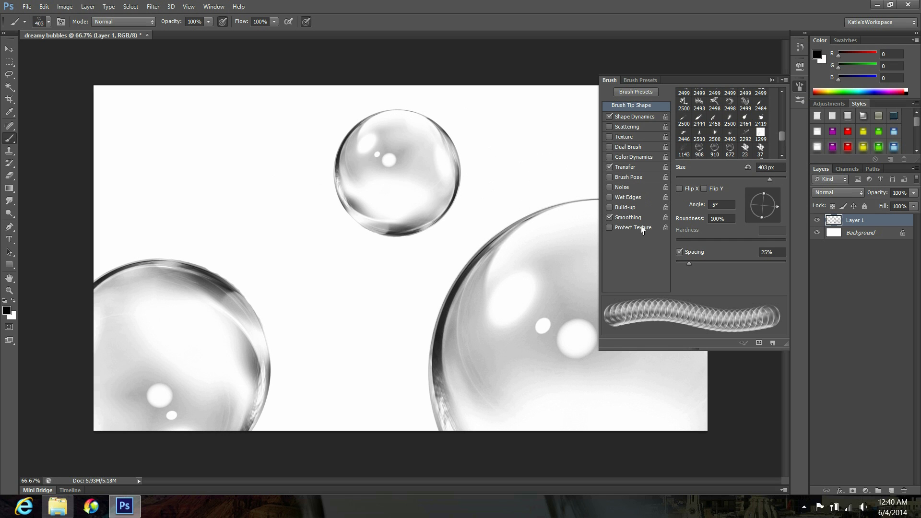
{"action": "key", "text": "bracketleft"}
{"action": "key", "text": "bracketleft"}
{"action": "key", "text": "bracketleft"}
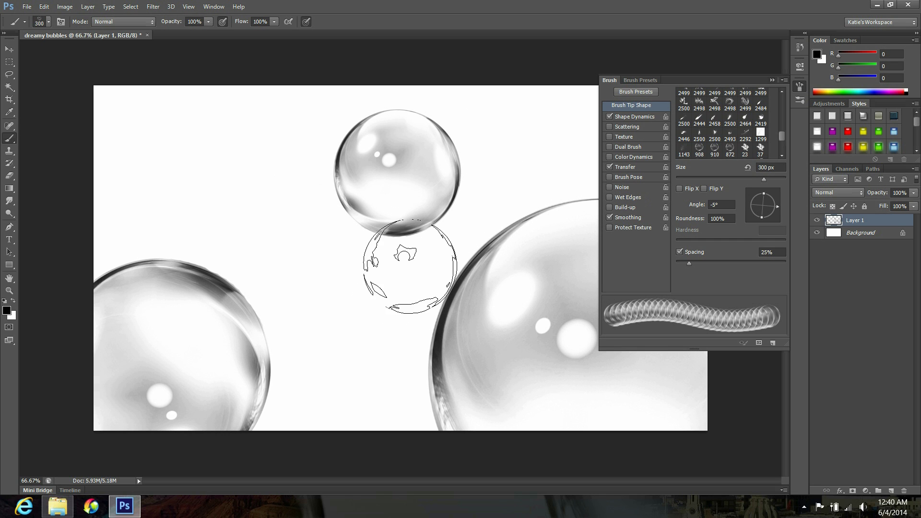
{"action": "key", "text": "bracketleft"}
{"action": "key", "text": "bracketleft"}
{"action": "key", "text": "bracketleft"}
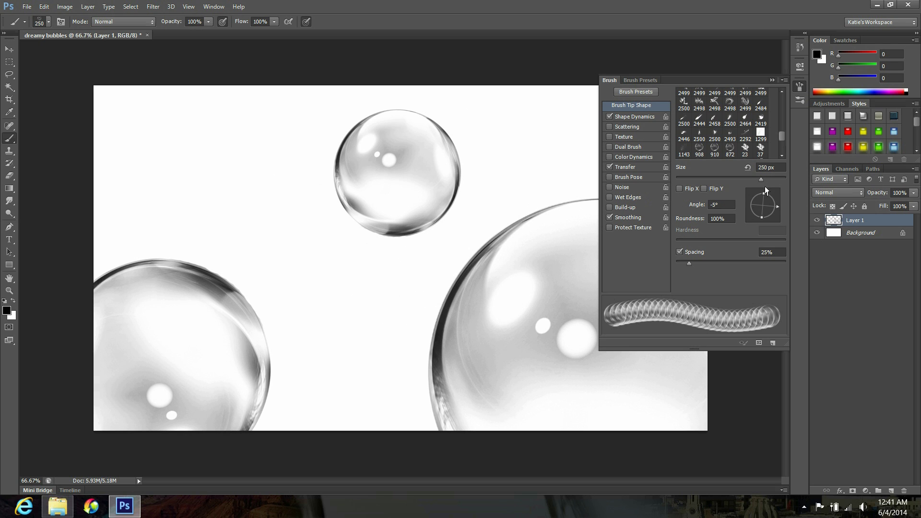
{"action": "left_click", "coordinate": [766, 191]}
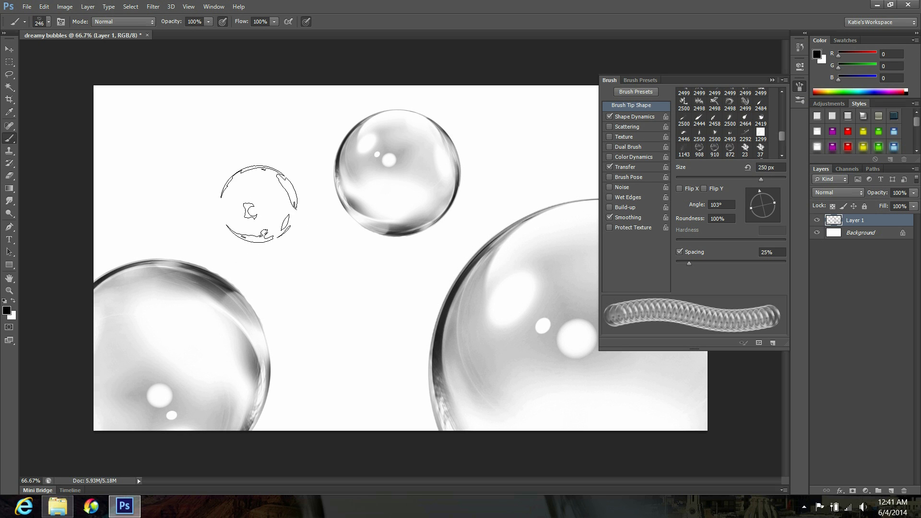
{"action": "left_click", "coordinate": [259, 204]}
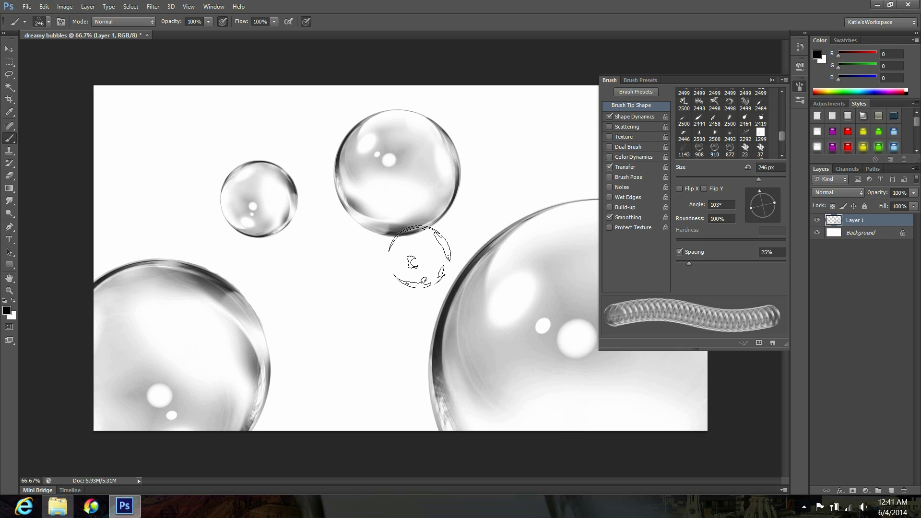
{"action": "key", "text": "bracketleft"}
{"action": "key", "text": "bracketleft"}
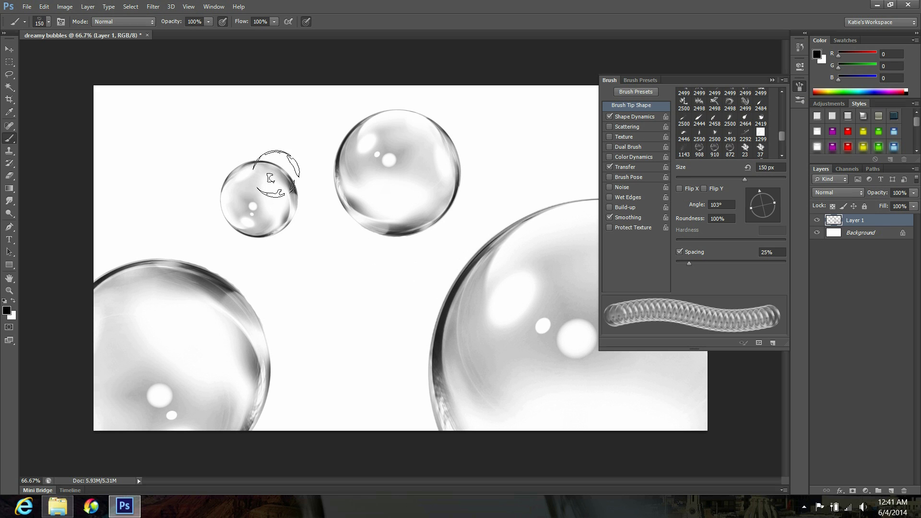
{"action": "key", "text": "bracketleft"}
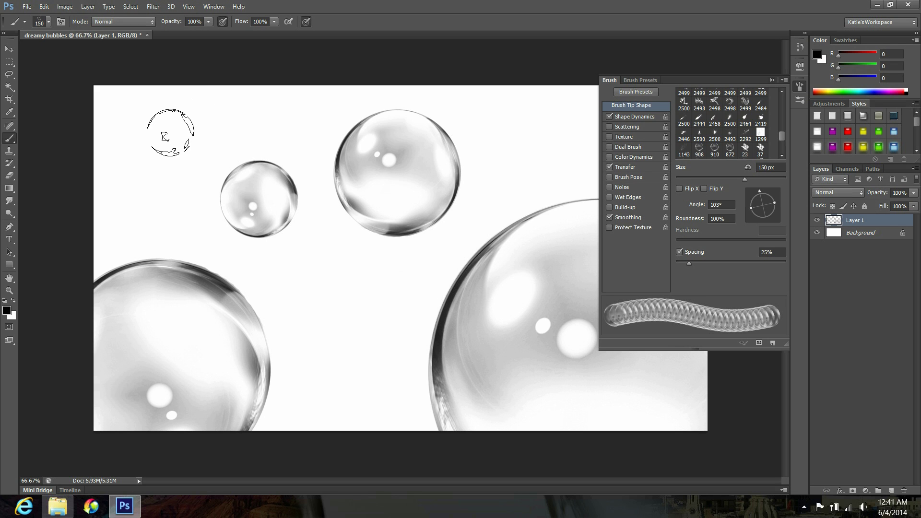
{"action": "left_click", "coordinate": [172, 132]}
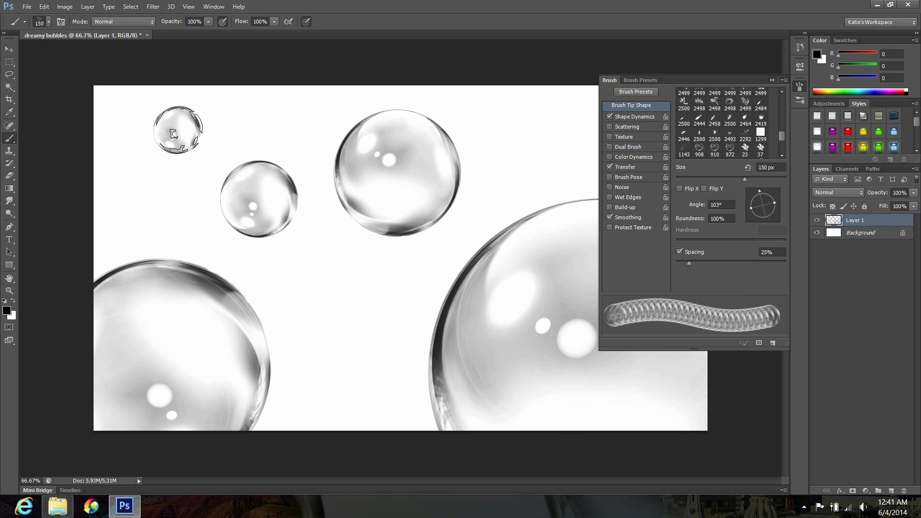
Step: Close the Brush panel, rename Layer 1 to 'bubbles', and select the Move tool
{"action": "left_click", "coordinate": [772, 80]}
{"action": "double_click", "coordinate": [857, 221]}
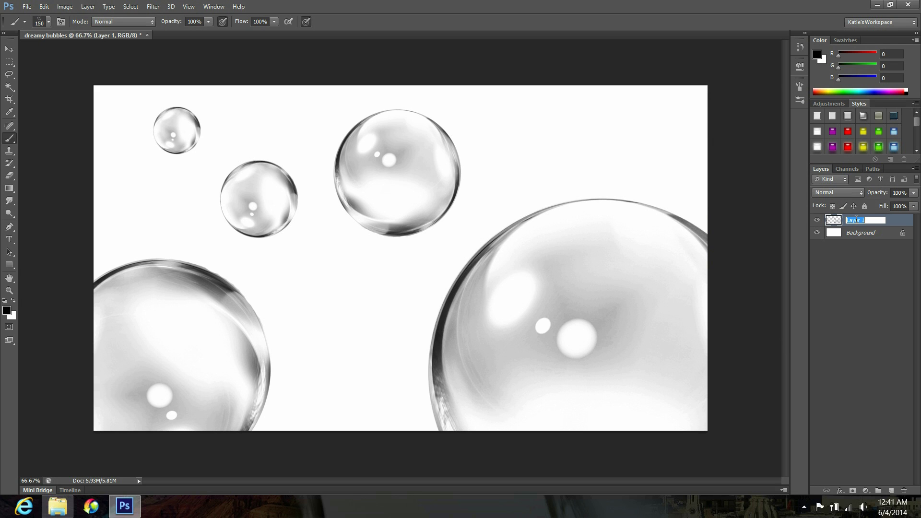
{"action": "type", "text": "bubbles"}
{"action": "key", "text": "Return"}
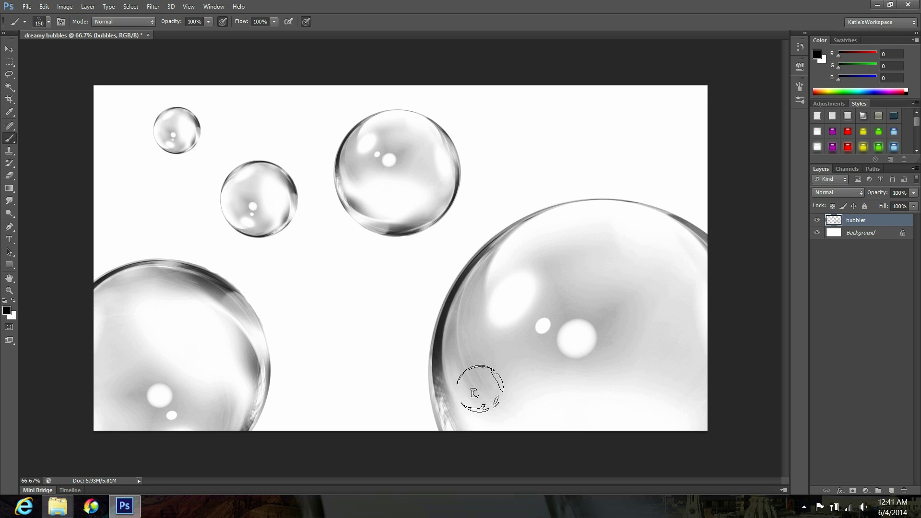
{"action": "key", "text": "v"}
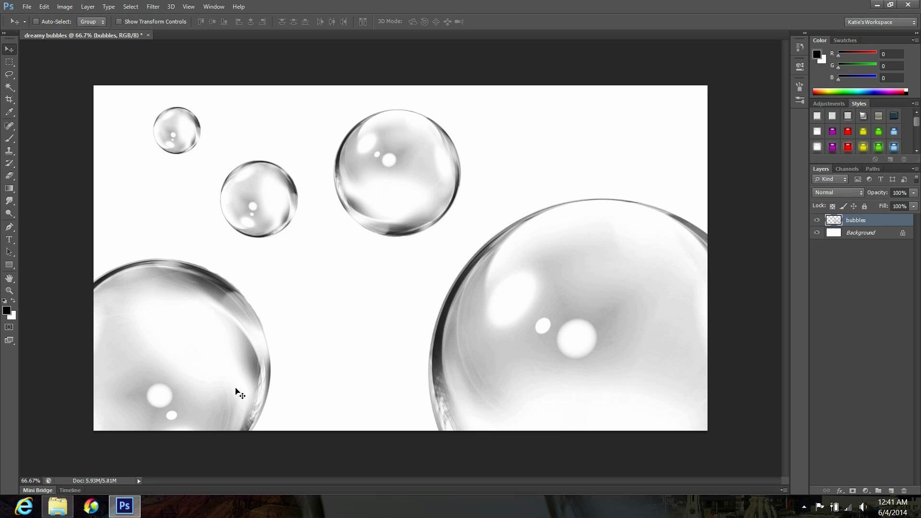
Step: Place the canyon photo from the Bubble Photoshop folder into the document
{"action": "left_click", "coordinate": [58, 507]}
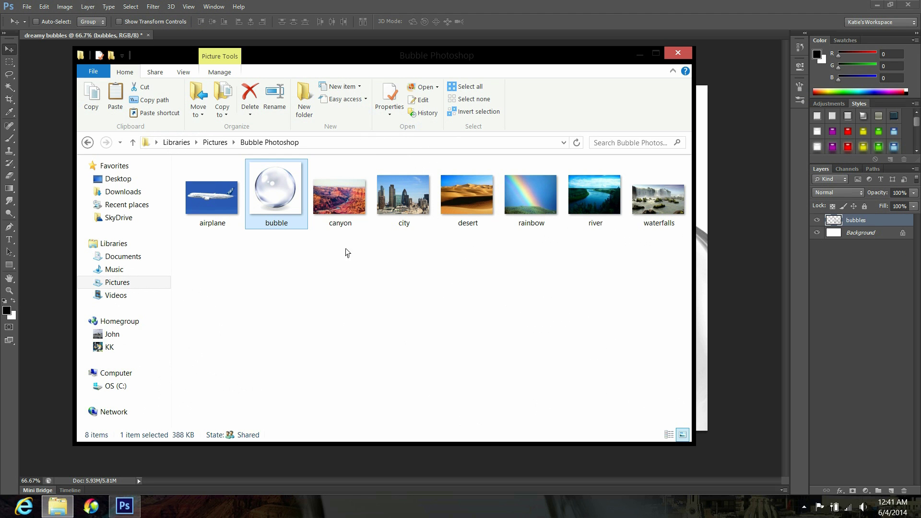
{"action": "left_click", "coordinate": [341, 206]}
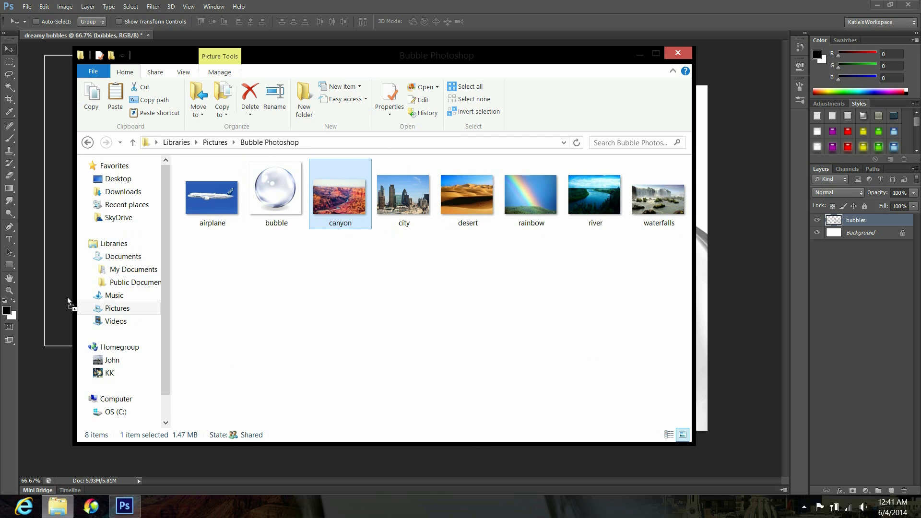
{"action": "left_click_drag", "start_coordinate": [345, 202], "coordinate": [115, 290]}
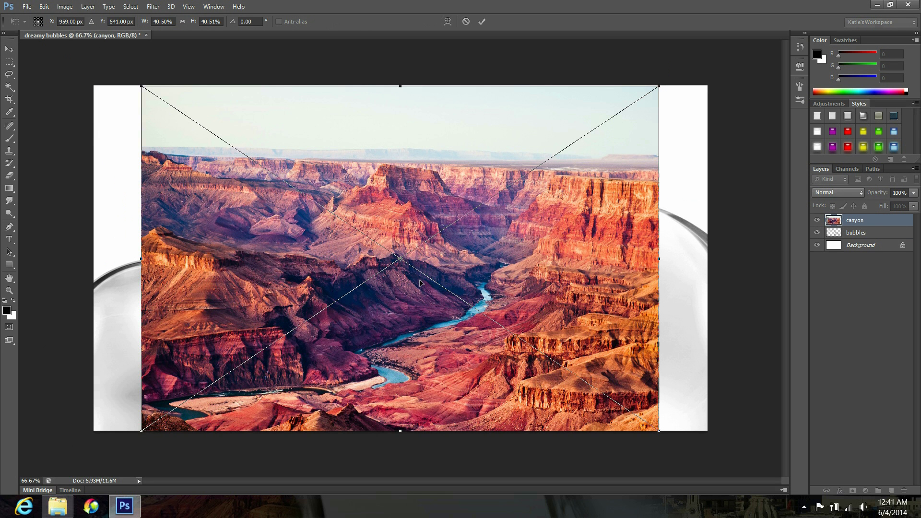
{"action": "key", "text": "Return"}
Step: Place the waterfalls, city, desert, rainbow and river photos together, committing each one
{"action": "left_click", "coordinate": [58, 506]}
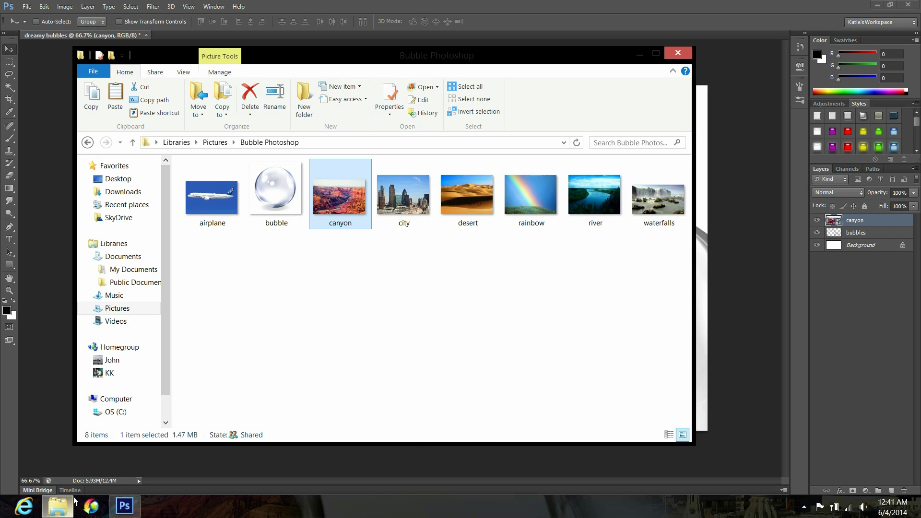
{"action": "left_click", "coordinate": [404, 202]}
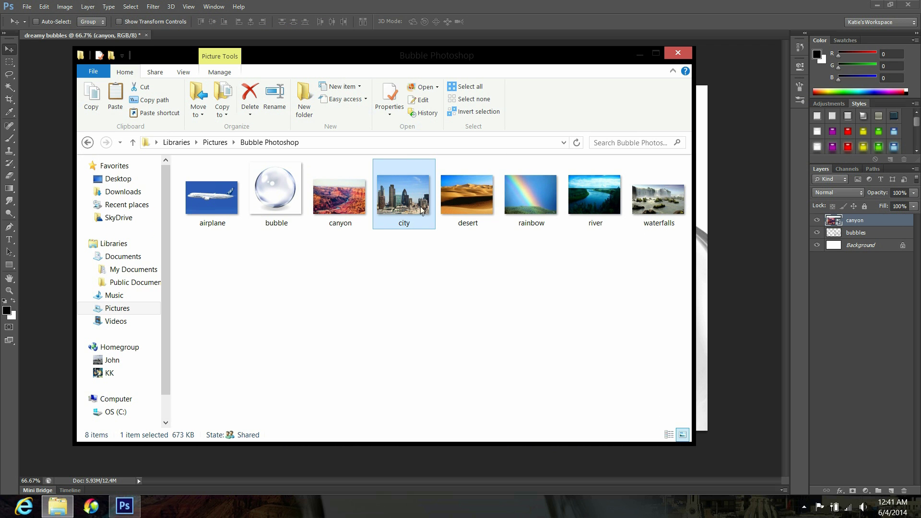
{"action": "left_click", "coordinate": [648, 201], "text": "shift"}
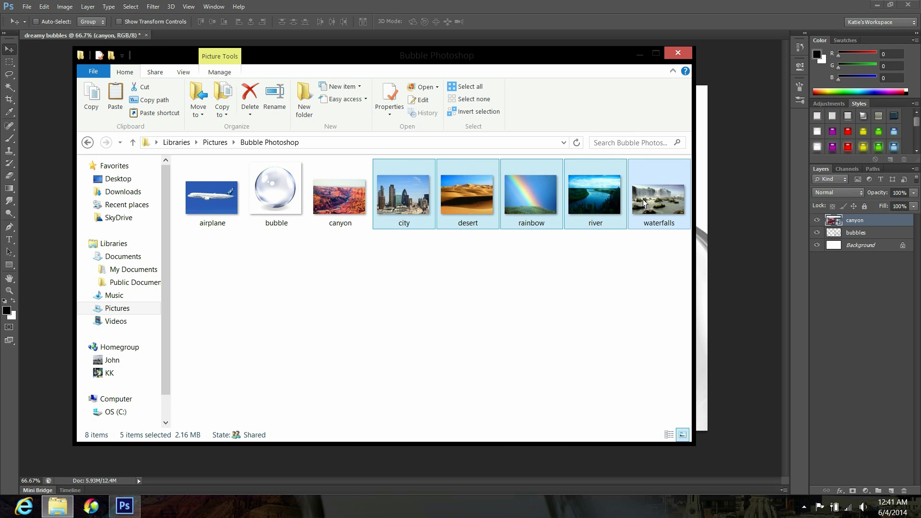
{"action": "left_click_drag", "start_coordinate": [648, 201], "coordinate": [711, 219]}
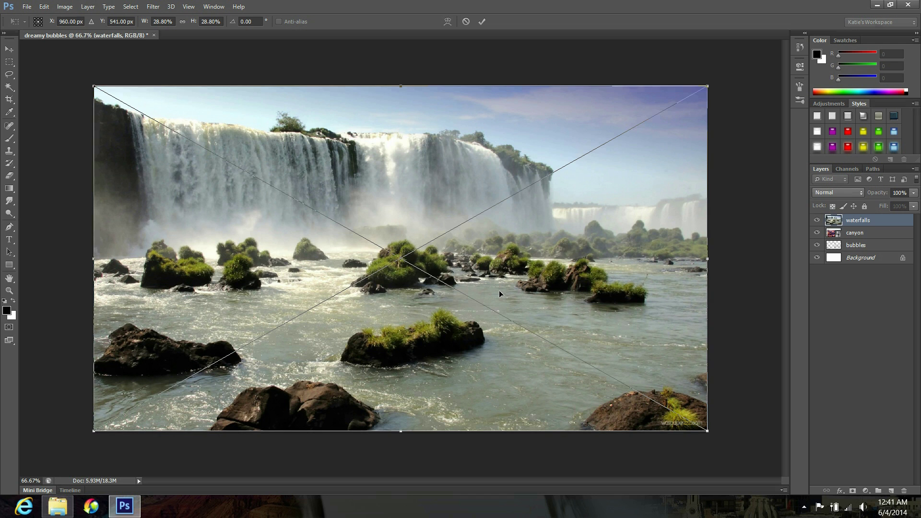
{"action": "key", "text": "Return"}
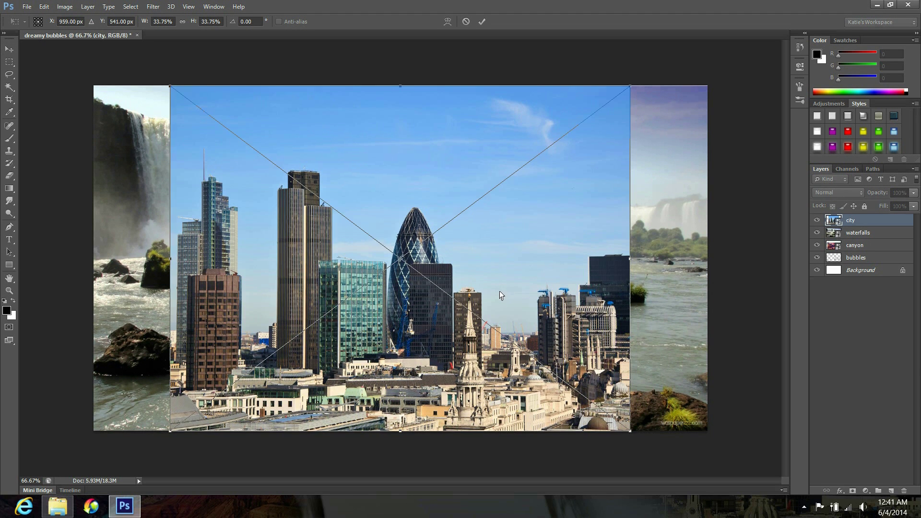
{"action": "key", "text": "Return"}
{"action": "key", "text": "Return"}
{"action": "key", "text": "Return"}
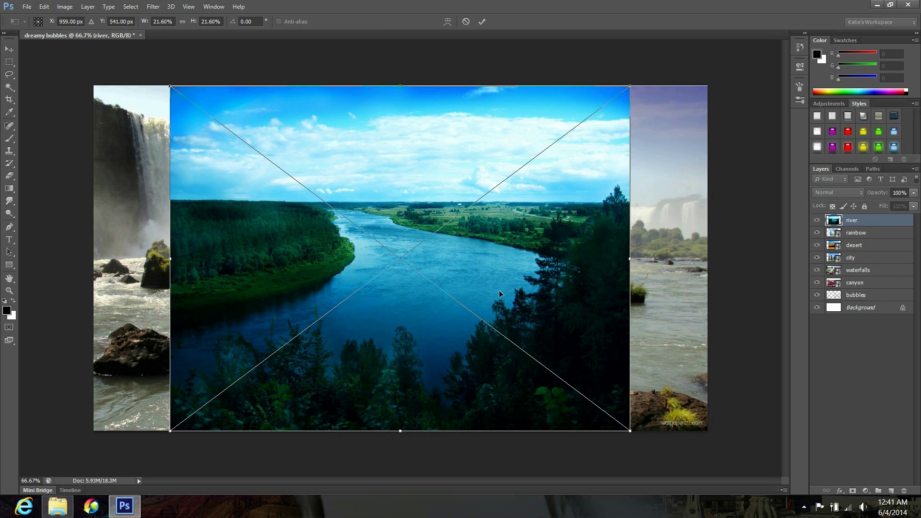
{"action": "key", "text": "Return"}
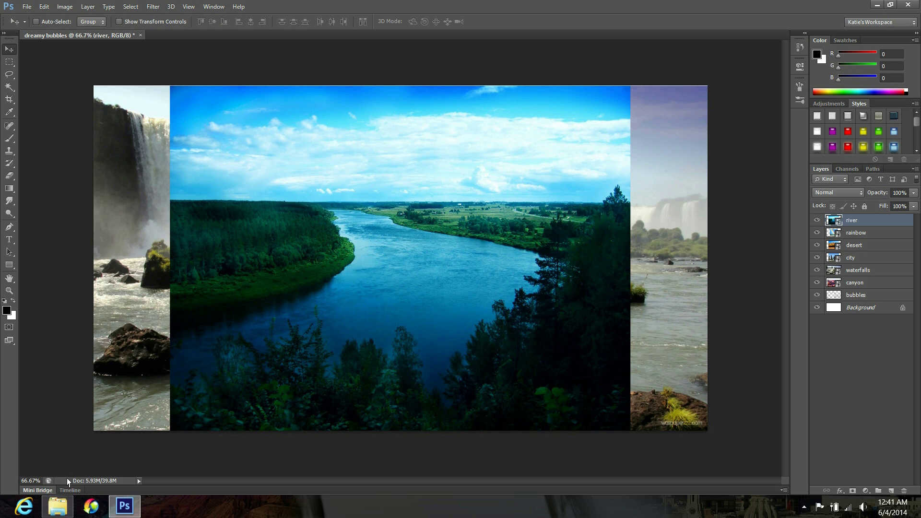
Step: Place the airplane photo into the document and commit it
{"action": "left_click", "coordinate": [61, 508]}
{"action": "left_click", "coordinate": [211, 196]}
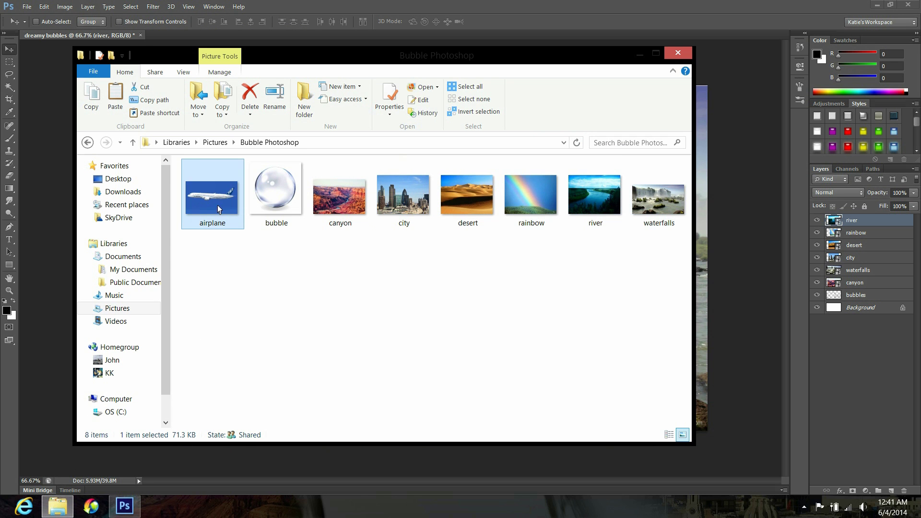
{"action": "left_click_drag", "start_coordinate": [216, 199], "coordinate": [56, 271]}
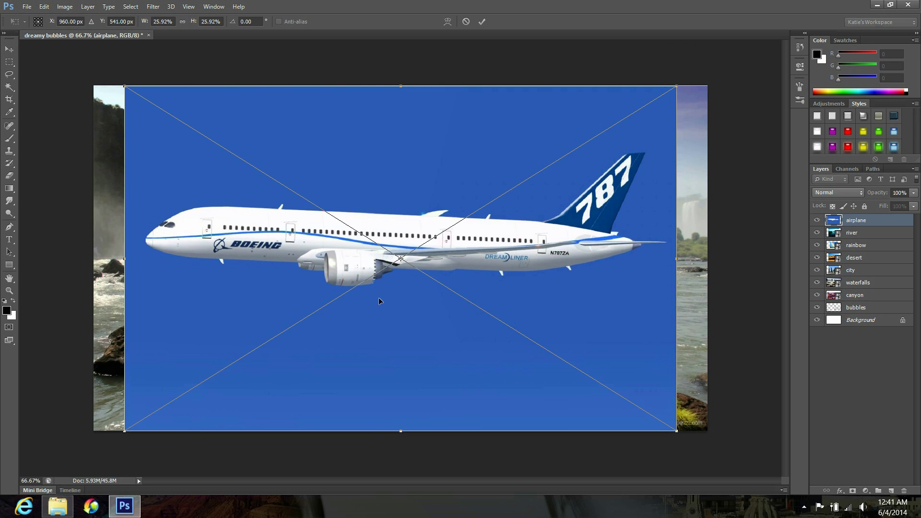
{"action": "key", "text": "Return"}
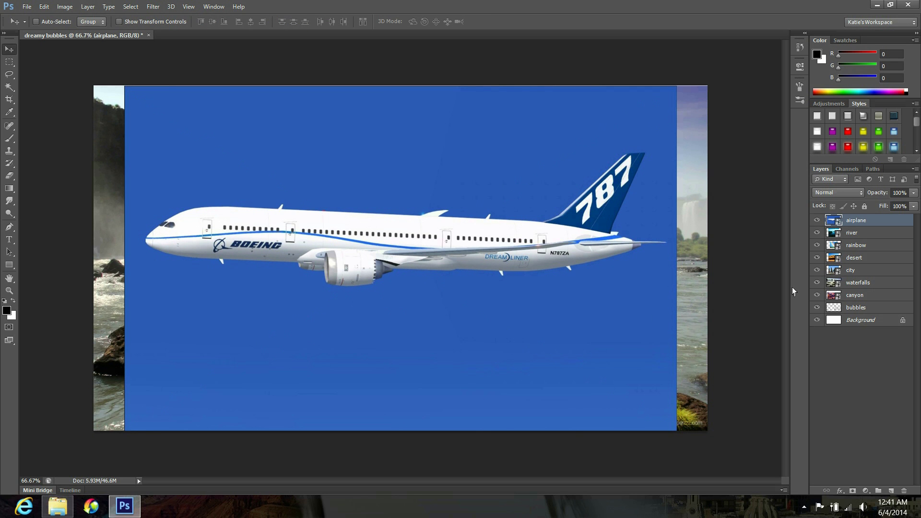
Step: Rasterize the canyon, waterfalls and remaining airplane-through-city photo layers
{"action": "left_click", "coordinate": [857, 295]}
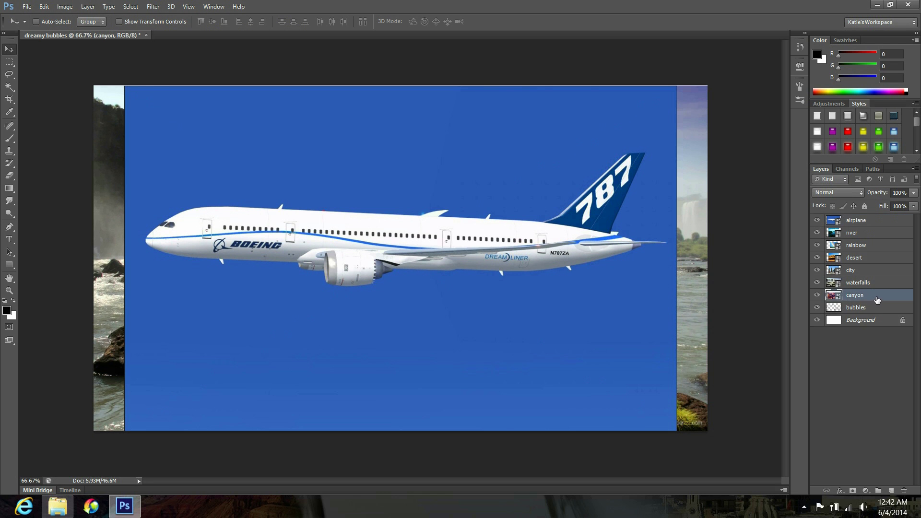
{"action": "right_click", "coordinate": [876, 300]}
{"action": "left_click", "coordinate": [749, 203]}
{"action": "right_click", "coordinate": [873, 283]}
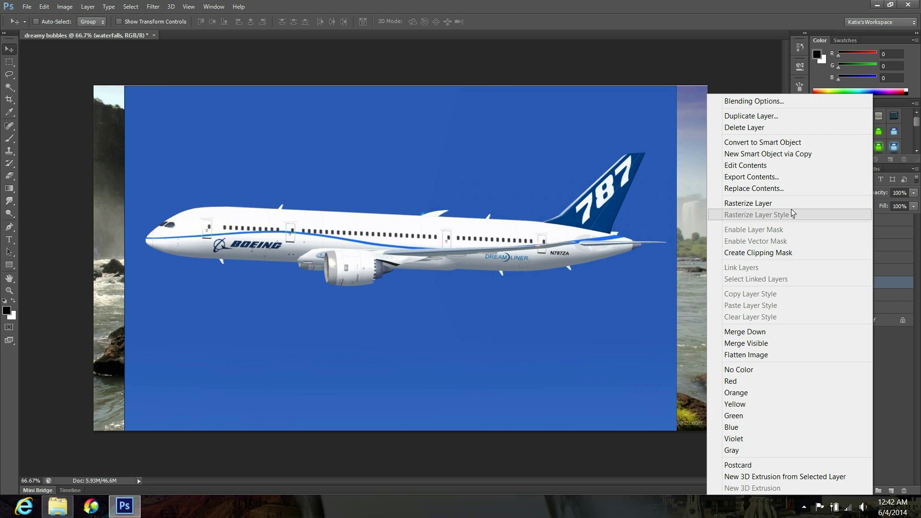
{"action": "left_click", "coordinate": [791, 205]}
{"action": "left_click", "coordinate": [883, 272]}
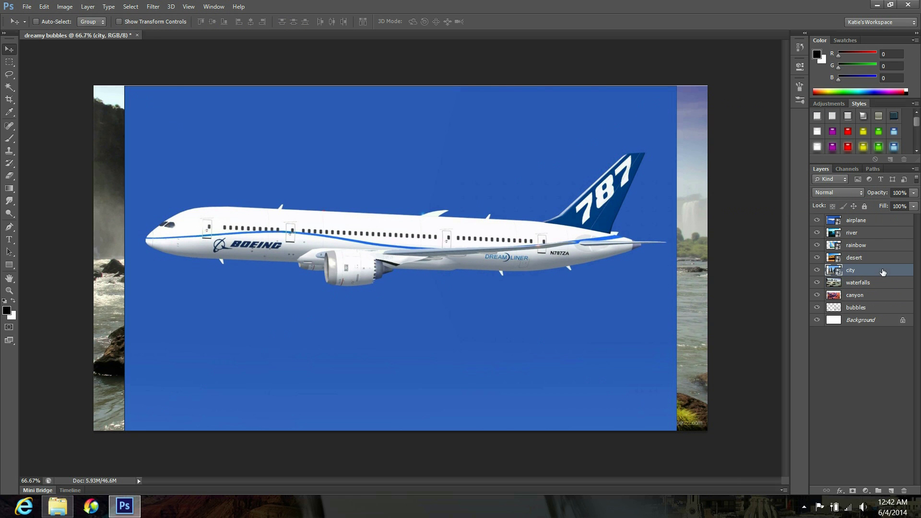
{"action": "left_click", "coordinate": [878, 221], "text": "shift"}
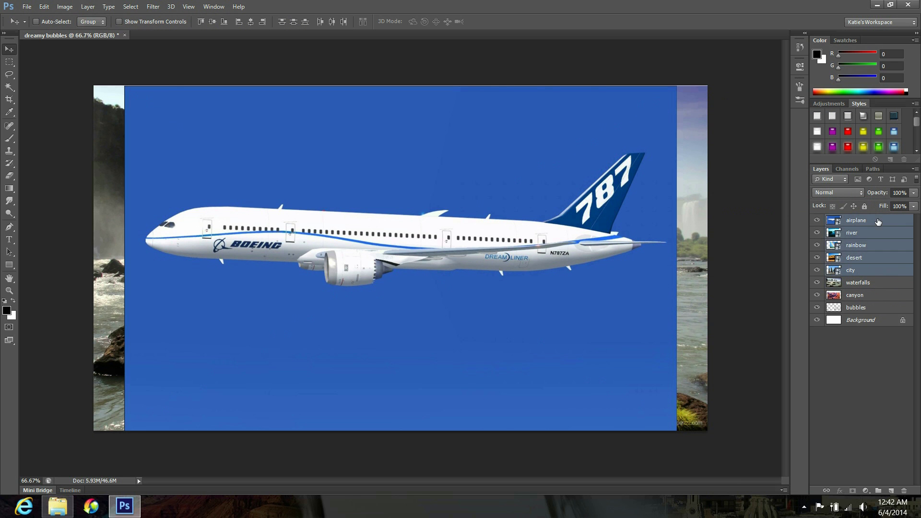
{"action": "right_click", "coordinate": [877, 221]}
{"action": "left_click", "coordinate": [799, 204]}
Step: Scale the airplane photo down from its top-left corner and move it up and left
{"action": "left_click", "coordinate": [867, 297]}
{"action": "left_click", "coordinate": [869, 222]}
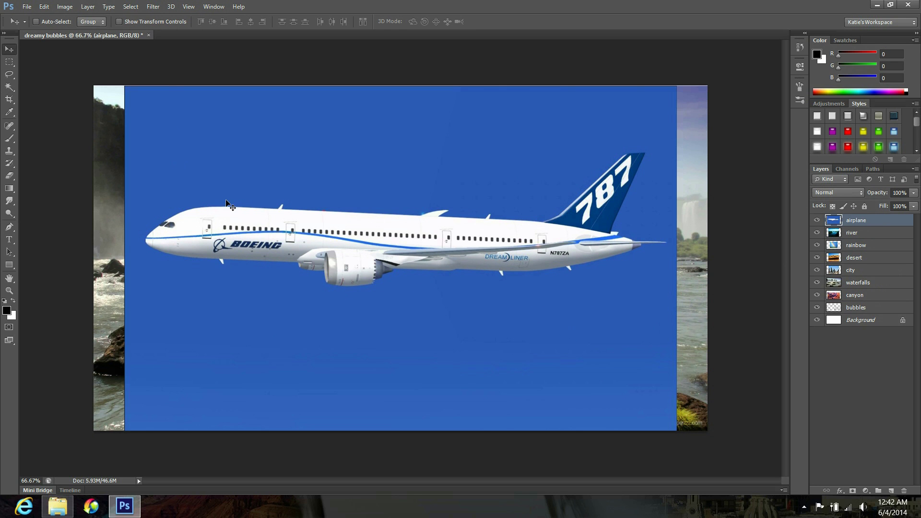
{"action": "key", "text": "ctrl+t"}
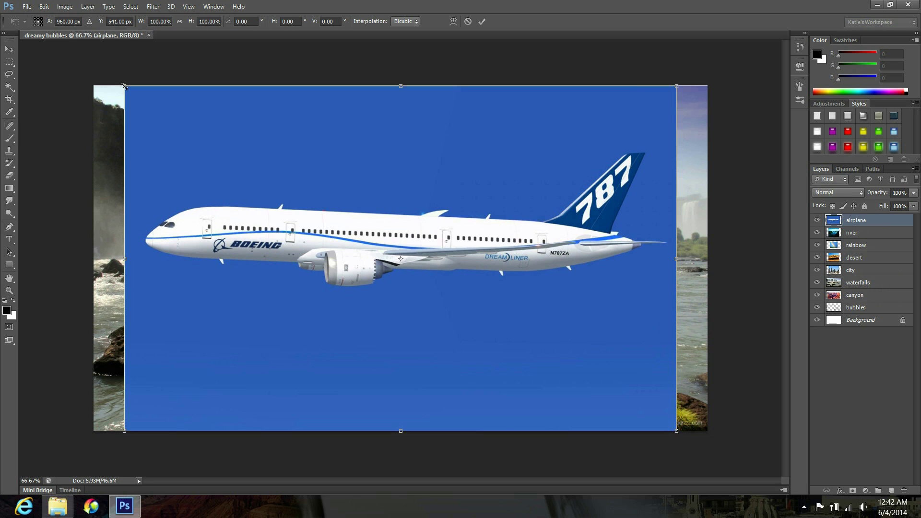
{"action": "left_click_drag", "start_coordinate": [125, 87], "coordinate": [255, 168]}
{"action": "key", "text": "Return"}
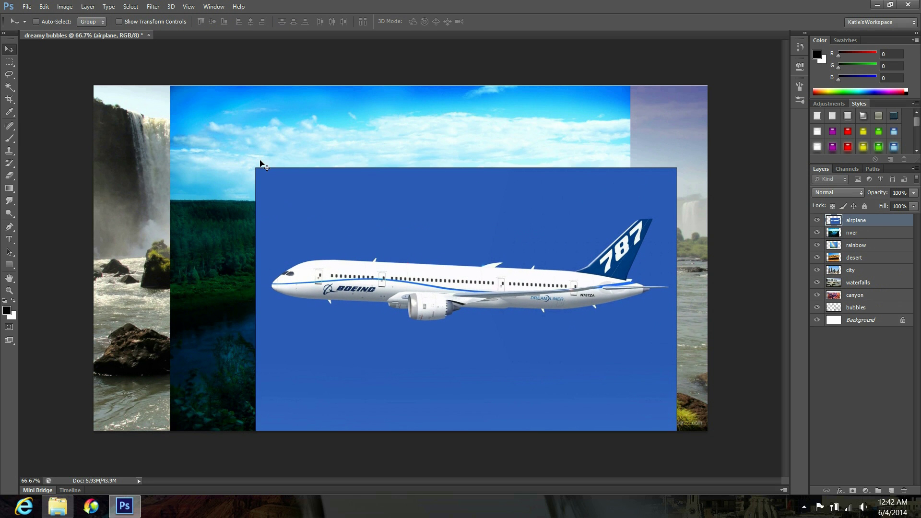
{"action": "left_click_drag", "start_coordinate": [386, 248], "coordinate": [309, 204]}
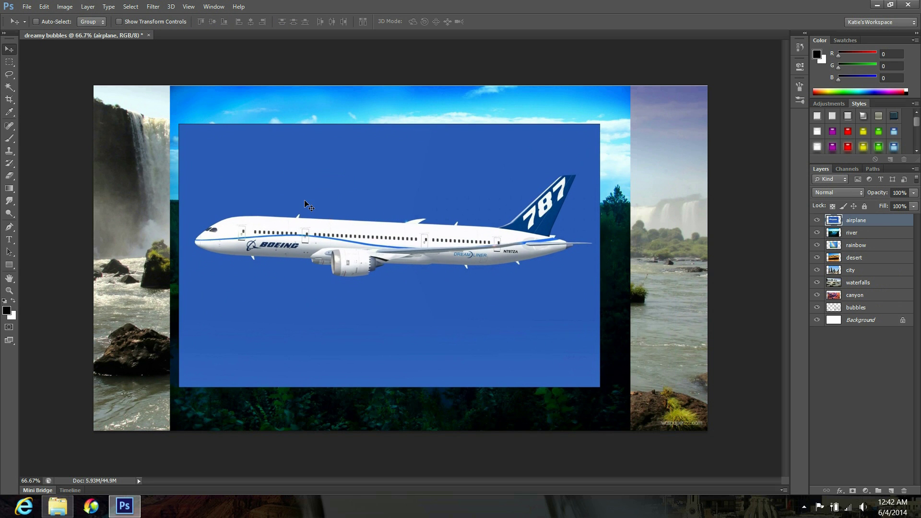
Step: Delete the airplane photo's blue sky using a 3 by 3 Average Magic Wand selection
{"action": "left_click", "coordinate": [11, 88]}
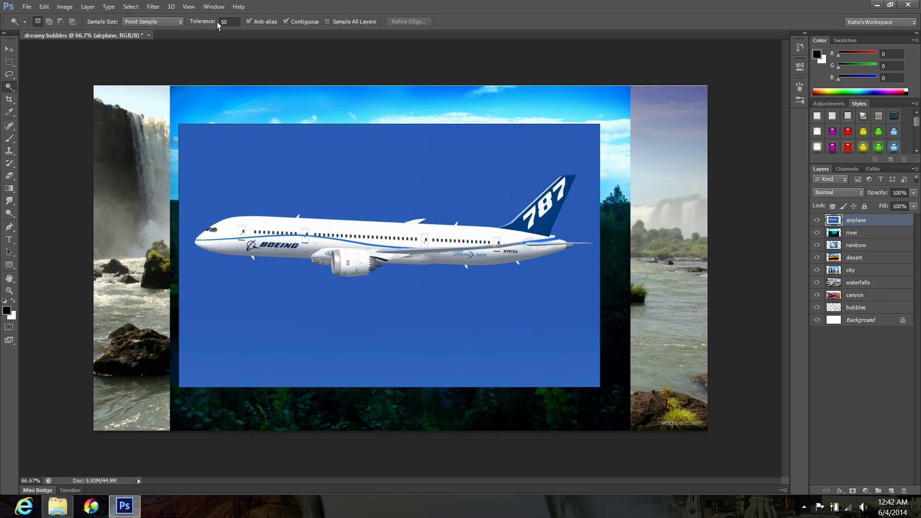
{"action": "left_click", "coordinate": [154, 21]}
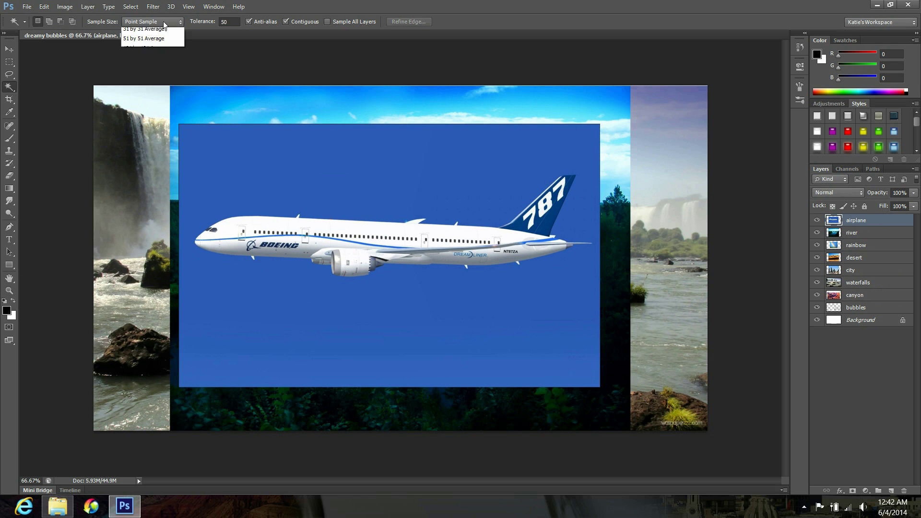
{"action": "left_click", "coordinate": [156, 43]}
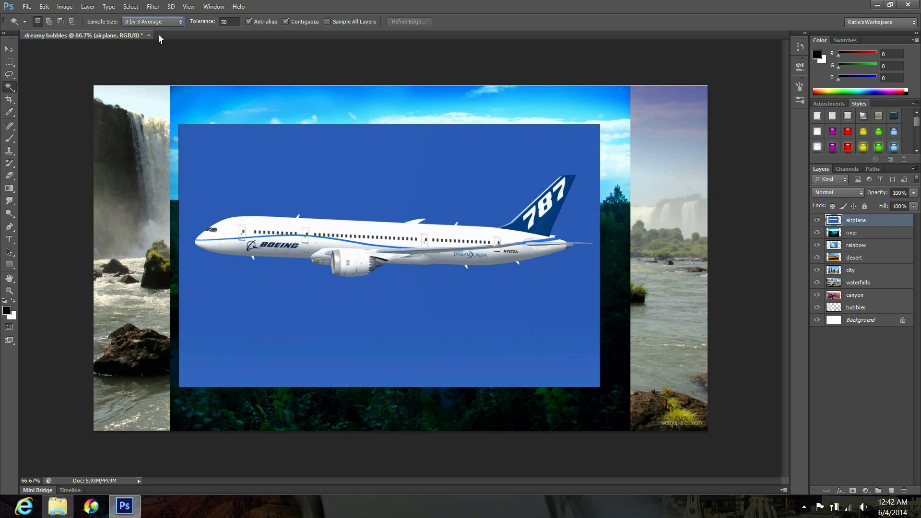
{"action": "left_click", "coordinate": [302, 184]}
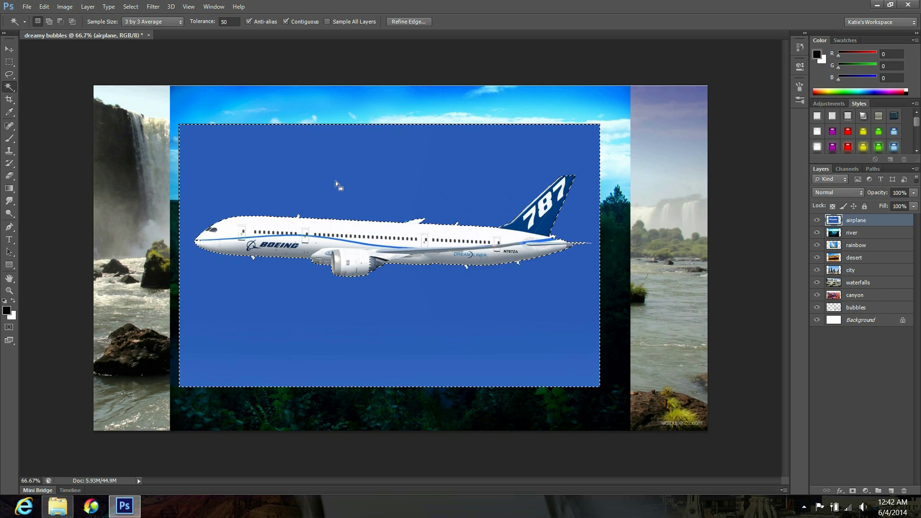
{"action": "key", "text": "Delete"}
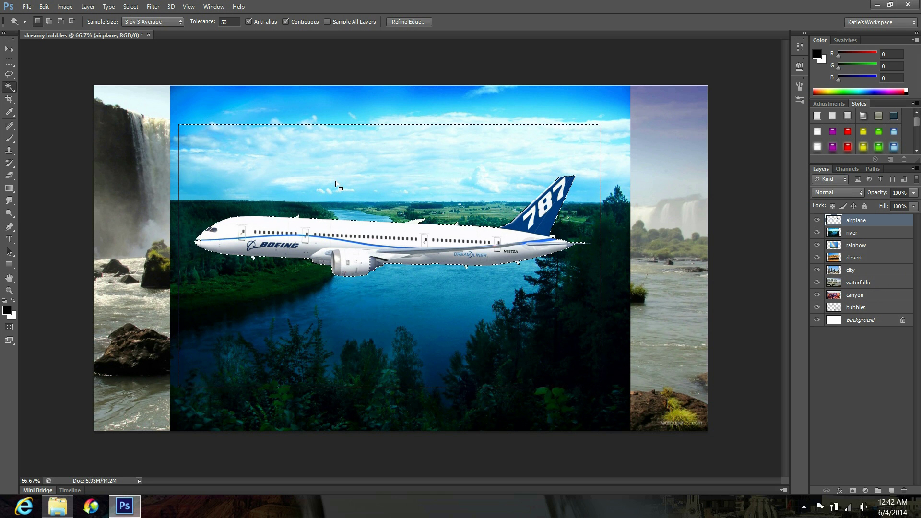
{"action": "key", "text": "ctrl+d"}
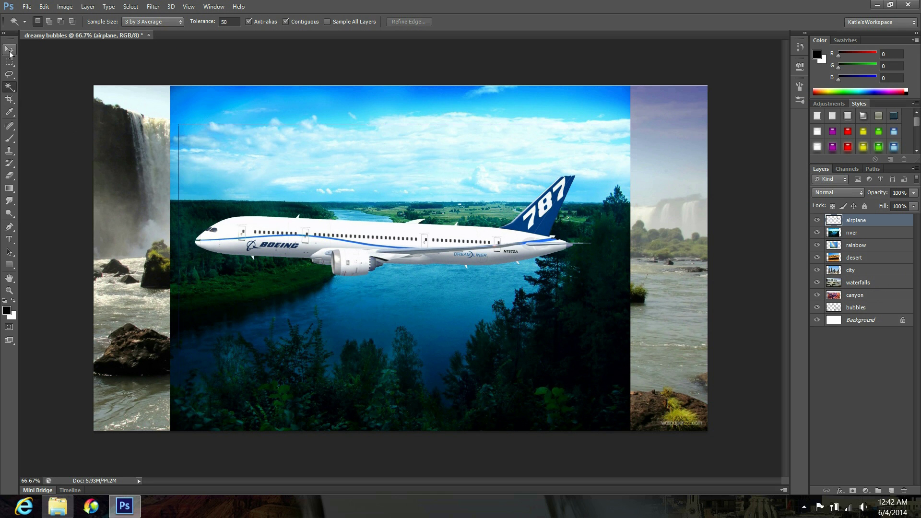
{"action": "key", "text": "v"}
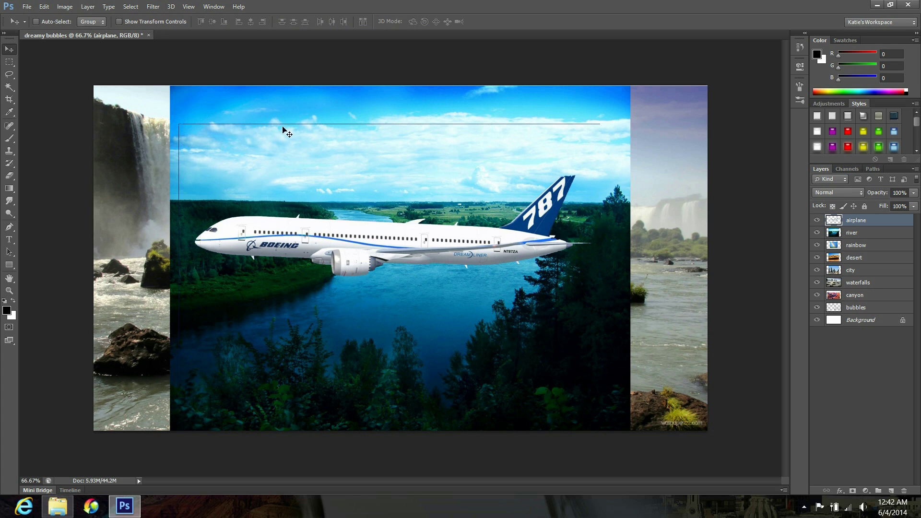
Step: Erase the faint horizontal and vertical edge lines, then move the airplane layer below canyon
{"action": "left_click", "coordinate": [9, 175]}
{"action": "left_click_drag", "start_coordinate": [180, 126], "coordinate": [621, 124]}
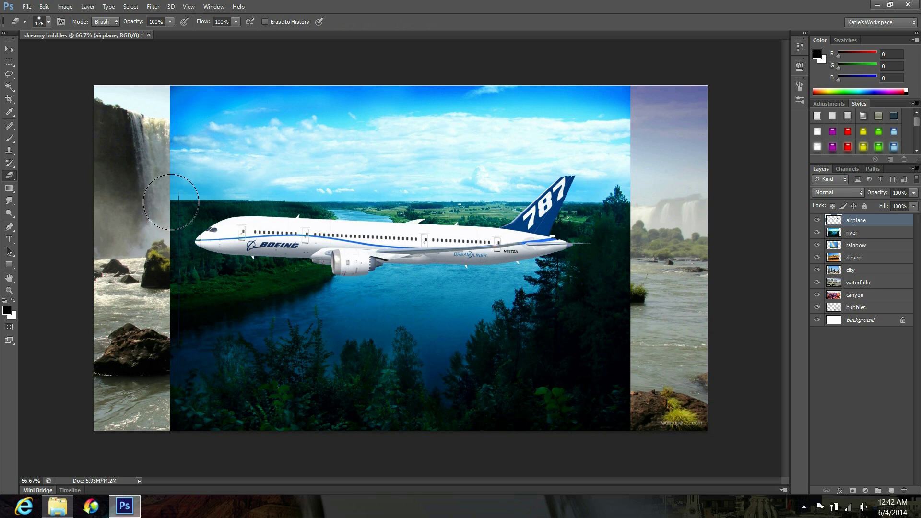
{"action": "mouse_move", "coordinate": [160, 248]}
{"action": "left_mouse_down"}
{"action": "mouse_move", "coordinate": [169, 389]}
{"action": "mouse_move", "coordinate": [180, 403]}
{"action": "left_mouse_up"}
{"action": "left_click", "coordinate": [9, 48]}
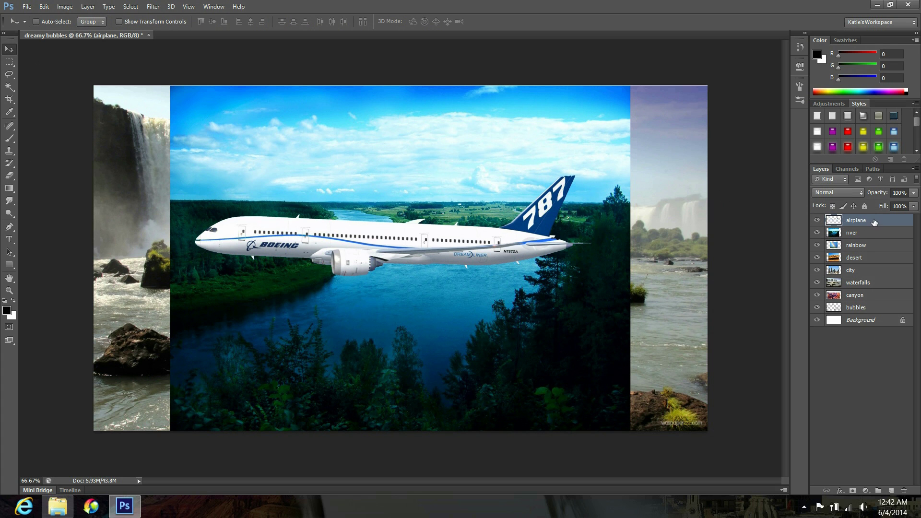
{"action": "left_click_drag", "start_coordinate": [875, 222], "coordinate": [877, 300]}
Step: Move city below airplane and rainbow to the top, hide the other photos, and select city
{"action": "left_click_drag", "start_coordinate": [868, 258], "coordinate": [872, 297]}
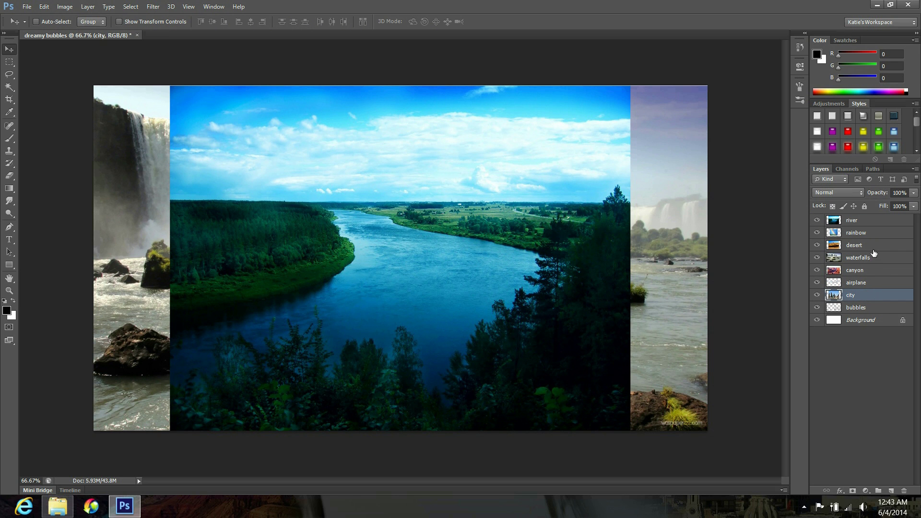
{"action": "left_click_drag", "start_coordinate": [872, 235], "coordinate": [867, 216]}
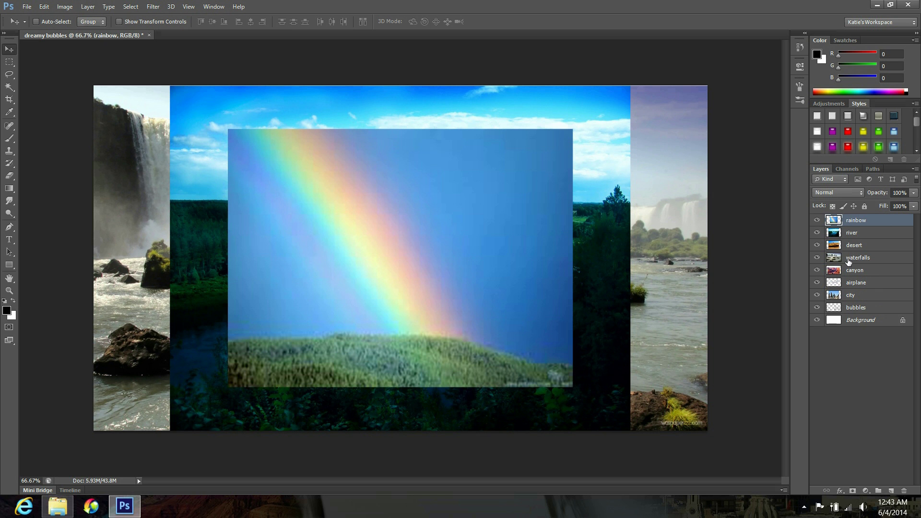
{"action": "left_click_drag", "start_coordinate": [818, 220], "coordinate": [818, 294]}
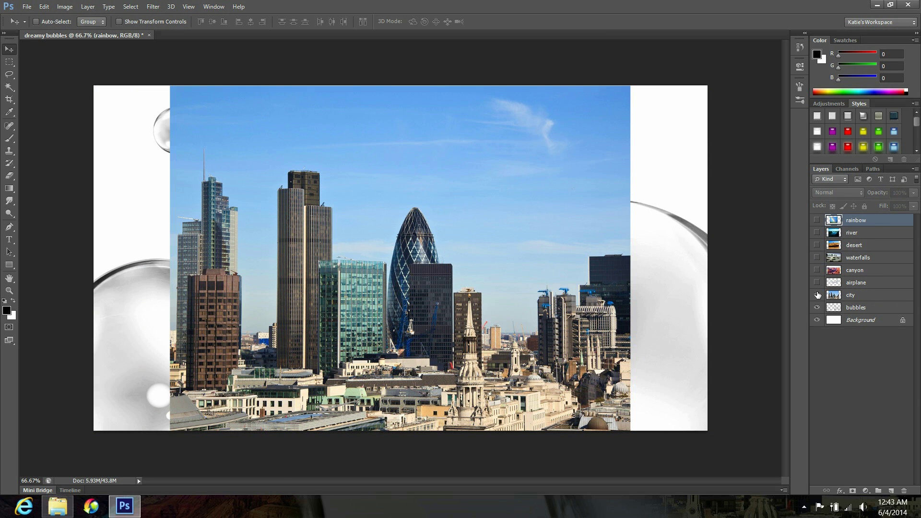
{"action": "left_click", "coordinate": [857, 296]}
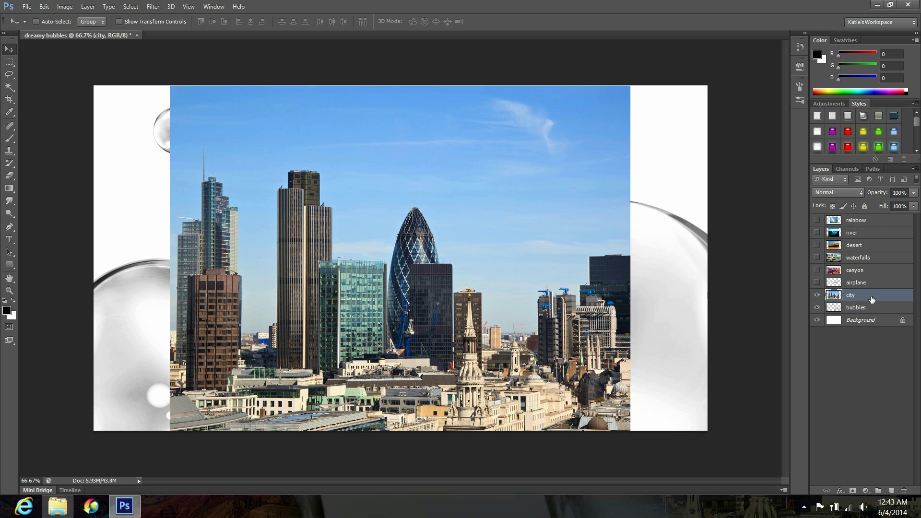
{"action": "left_click", "coordinate": [817, 295]}
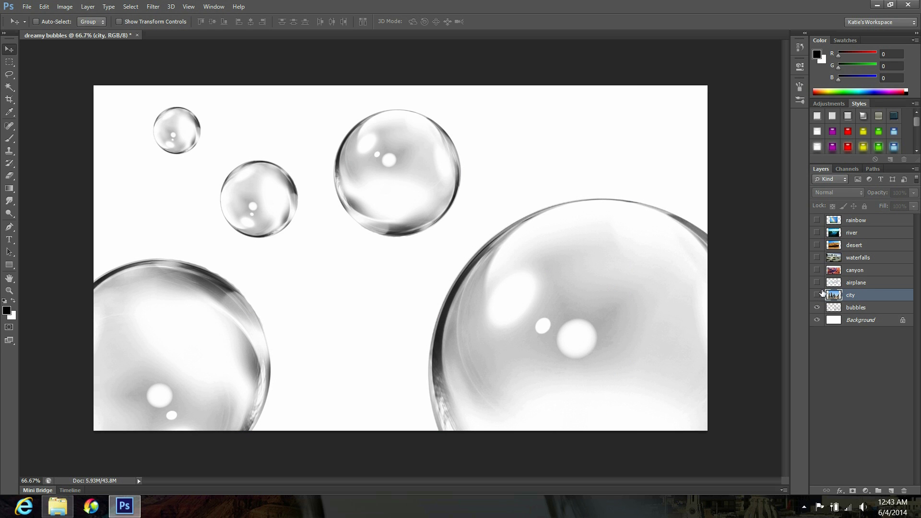
{"action": "left_click", "coordinate": [817, 296]}
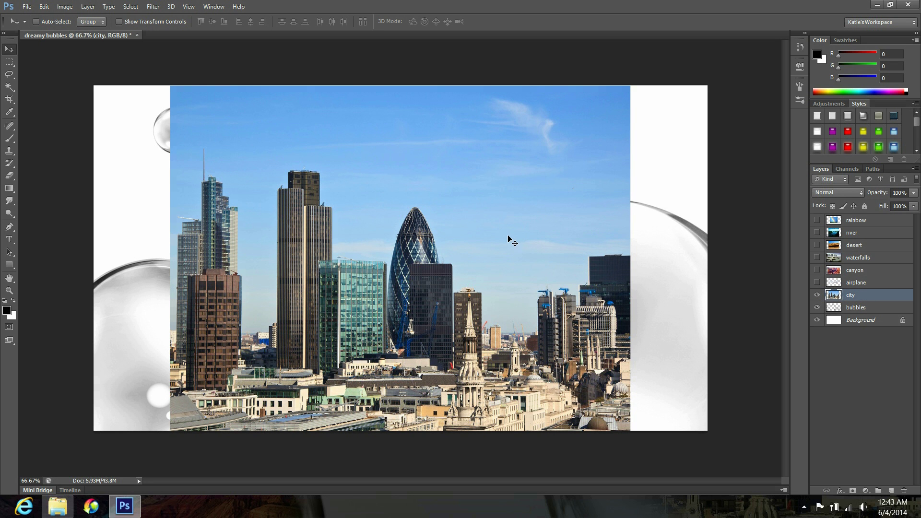
Step: Apply a Liquify bloat to the city's central towers with an enlarged brush
{"action": "left_click", "coordinate": [153, 7]}
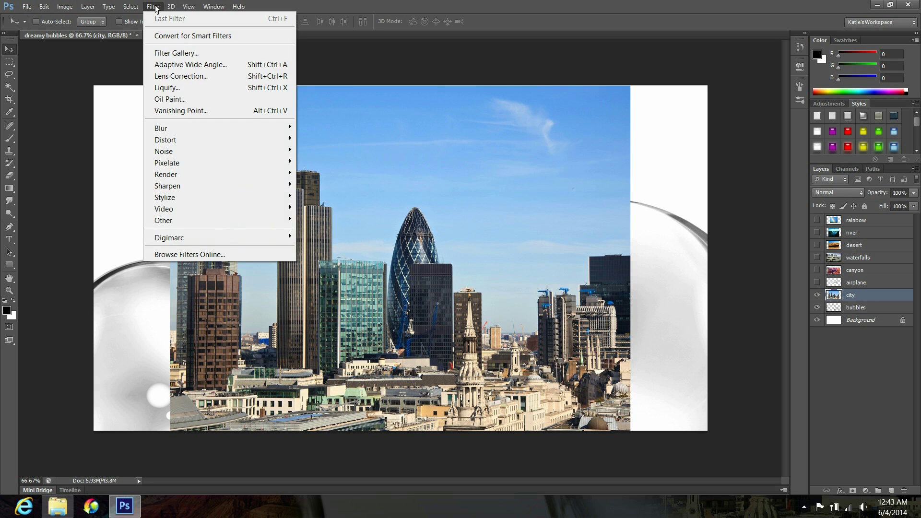
{"action": "left_click", "coordinate": [173, 88]}
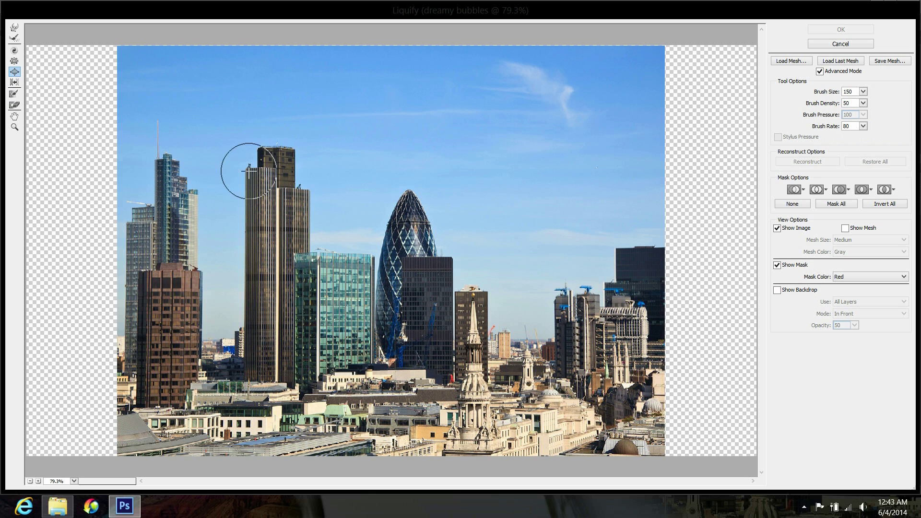
{"action": "key", "text": "bracketright"}
{"action": "key", "text": "bracketright"}
{"action": "key", "text": "bracketright"}
{"action": "key", "text": "bracketright"}
{"action": "key", "text": "bracketright"}
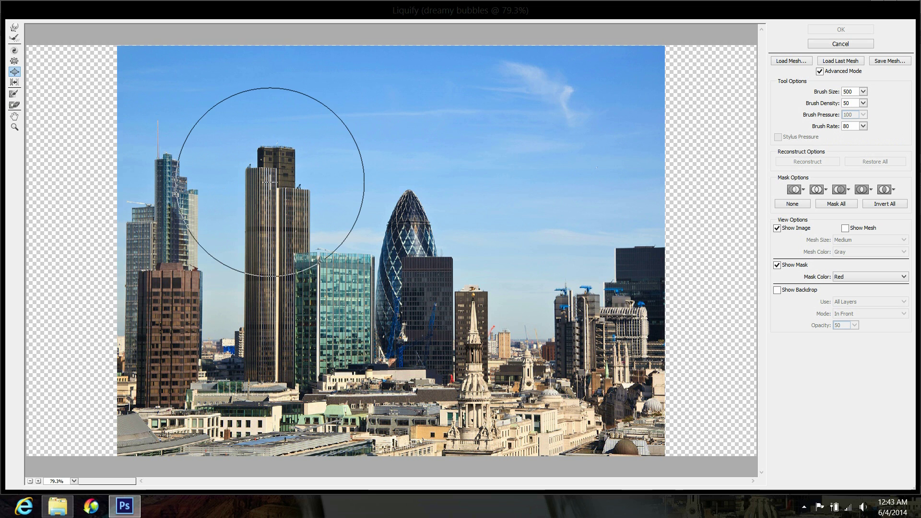
{"action": "key", "text": "bracketright"}
{"action": "key", "text": "bracketright"}
{"action": "key", "text": "bracketright"}
{"action": "key", "text": "bracketright"}
{"action": "key", "text": "bracketright"}
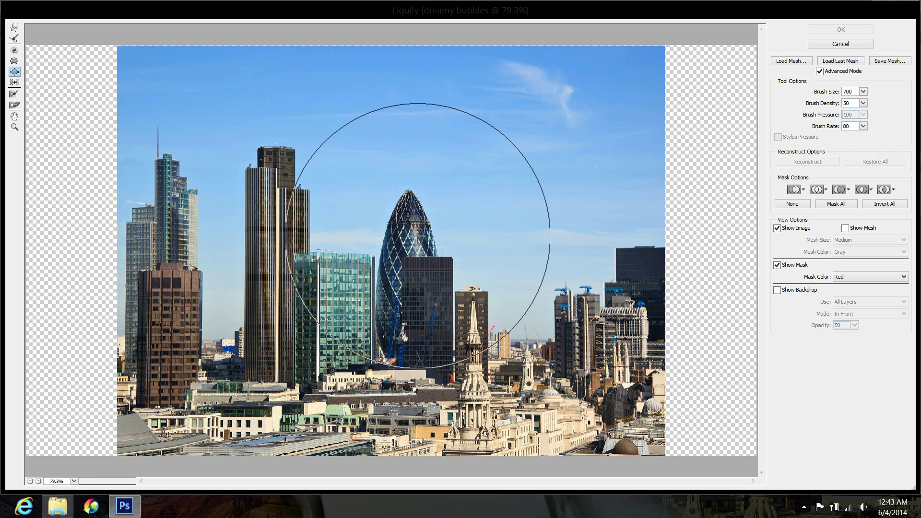
{"action": "key", "text": "bracketright"}
{"action": "key", "text": "bracketright"}
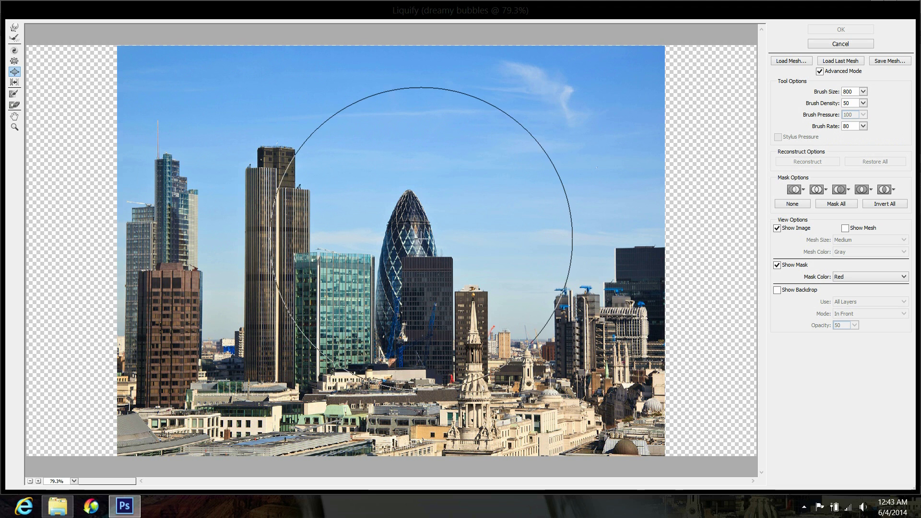
{"action": "key", "text": "bracketright"}
{"action": "key", "text": "bracketright"}
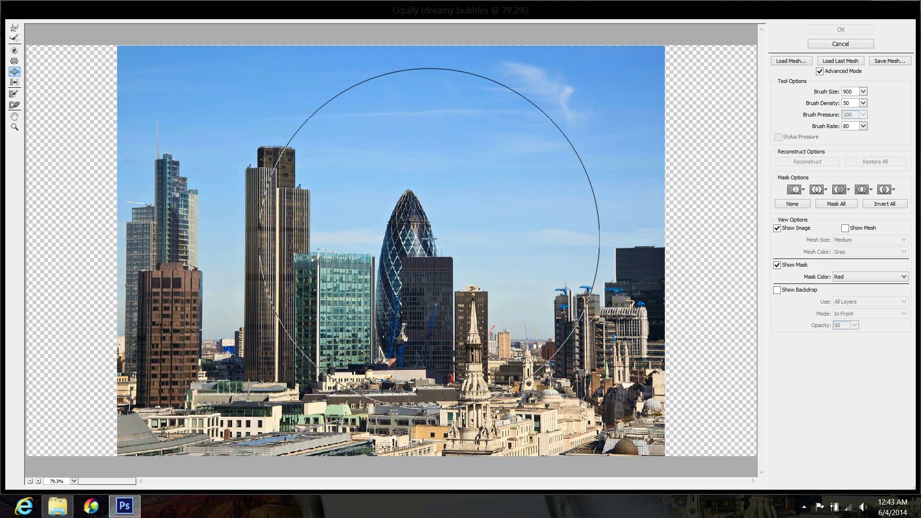
{"action": "left_click_drag", "start_coordinate": [430, 232], "coordinate": [429, 232]}
{"action": "key", "text": "ctrl+z"}
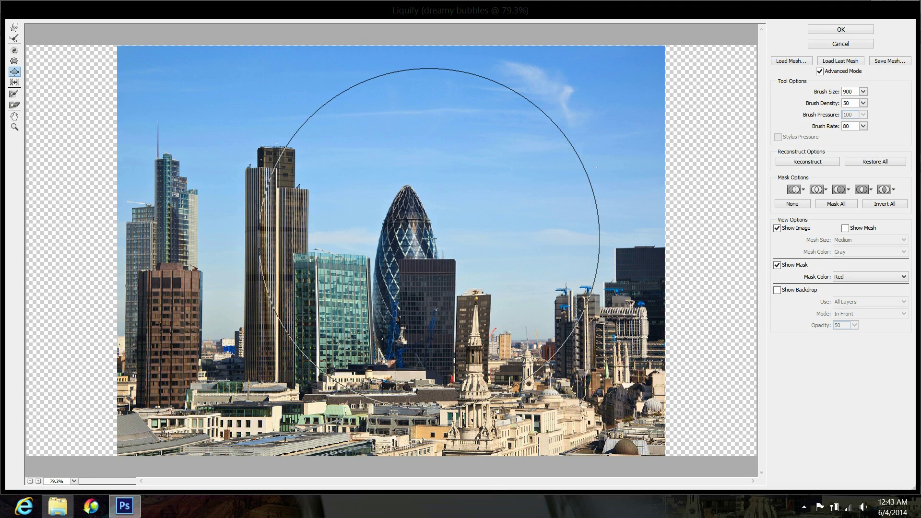
{"action": "left_click", "coordinate": [841, 30]}
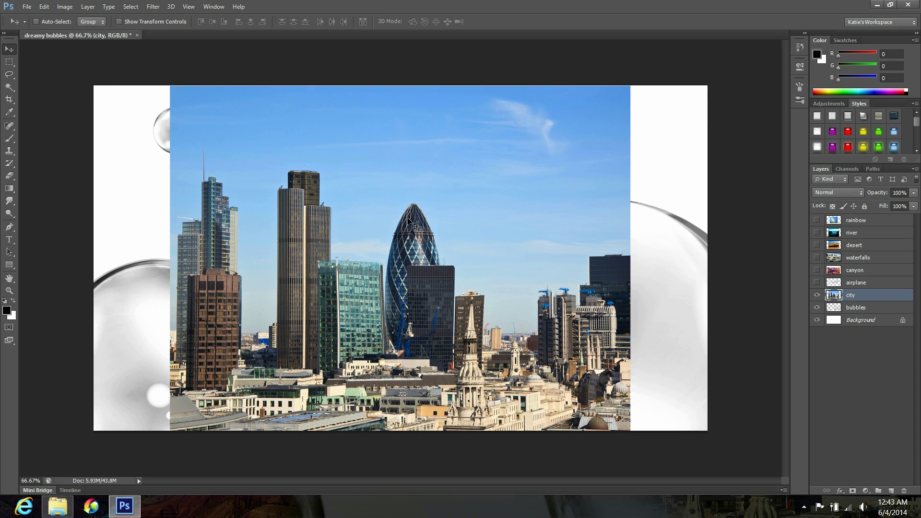
Step: Draw a 30 px feathered oval selection around the city's central towers
{"action": "left_click", "coordinate": [10, 63]}
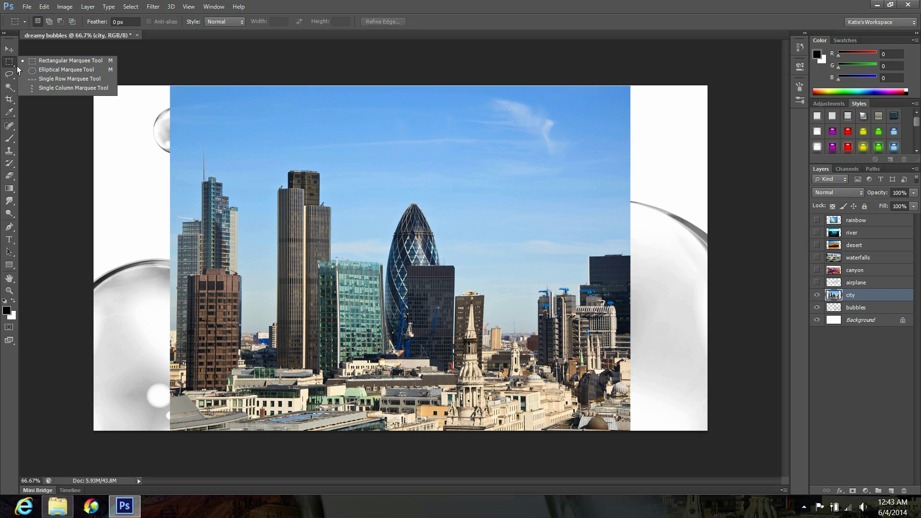
{"action": "left_click", "coordinate": [38, 71]}
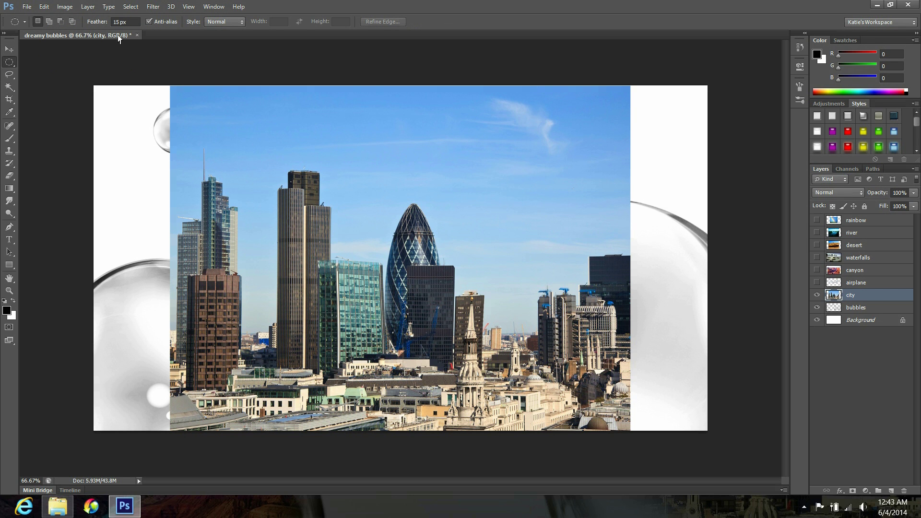
{"action": "double_click", "coordinate": [119, 21]}
{"action": "type", "text": "30"}
{"action": "key", "text": "Return"}
{"action": "left_click_drag", "start_coordinate": [321, 137], "coordinate": [581, 395]}
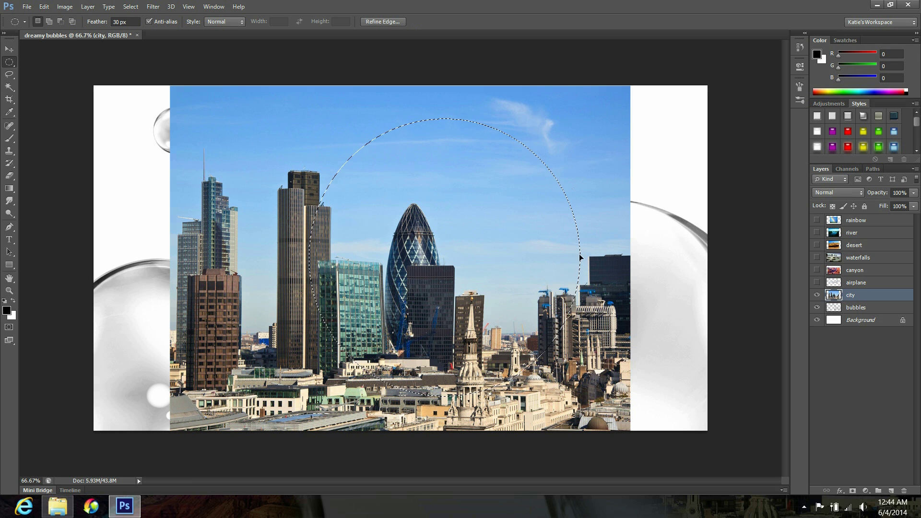
{"action": "mouse_move", "coordinate": [581, 259]}
{"action": "left_mouse_down"}
{"action": "mouse_move", "coordinate": [564, 266]}
{"action": "mouse_move", "coordinate": [570, 262]}
{"action": "left_mouse_up"}
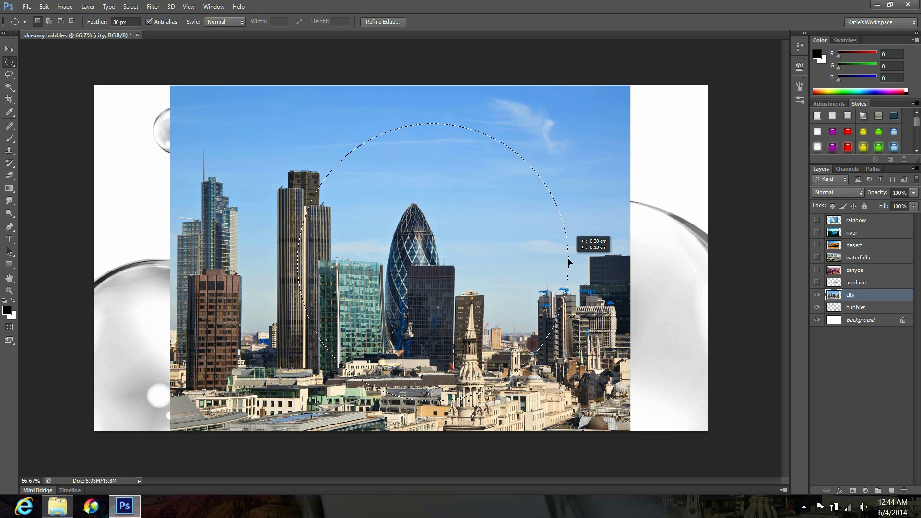
{"action": "left_click_drag", "start_coordinate": [570, 263], "coordinate": [570, 262]}
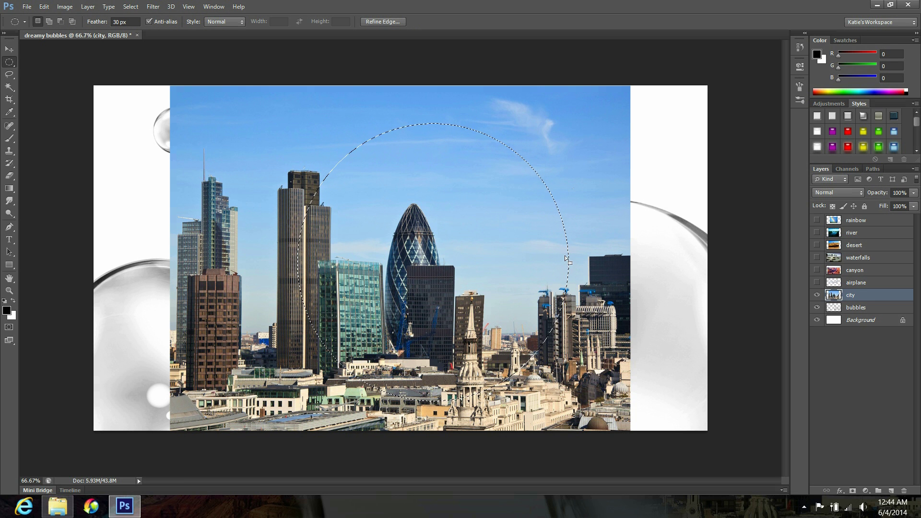
Step: Delete the city photo outside the oval and clear the selection
{"action": "left_click", "coordinate": [130, 6]}
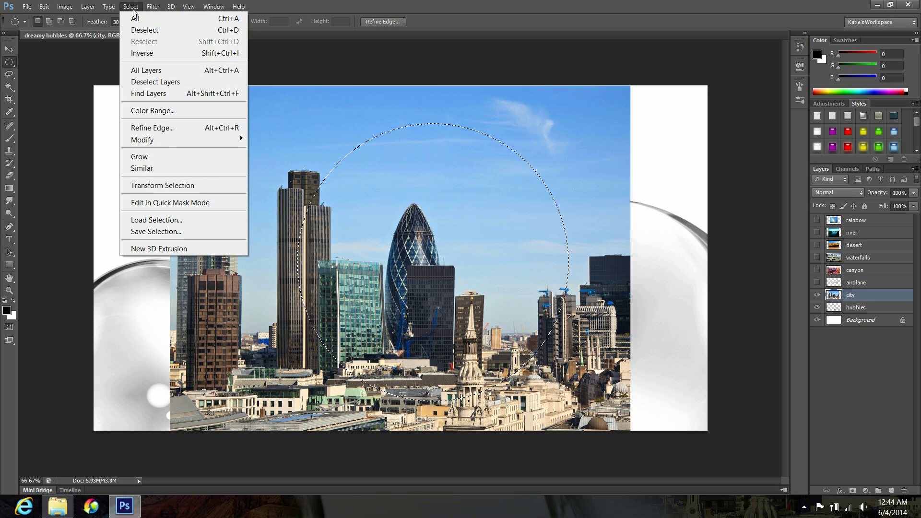
{"action": "left_click", "coordinate": [141, 54]}
{"action": "key", "text": "Delete"}
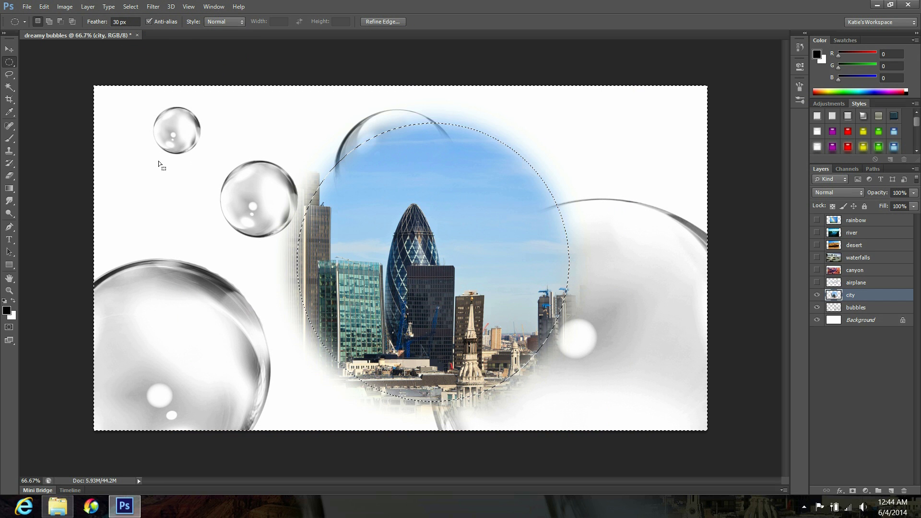
{"action": "key", "text": "ctrl+d"}
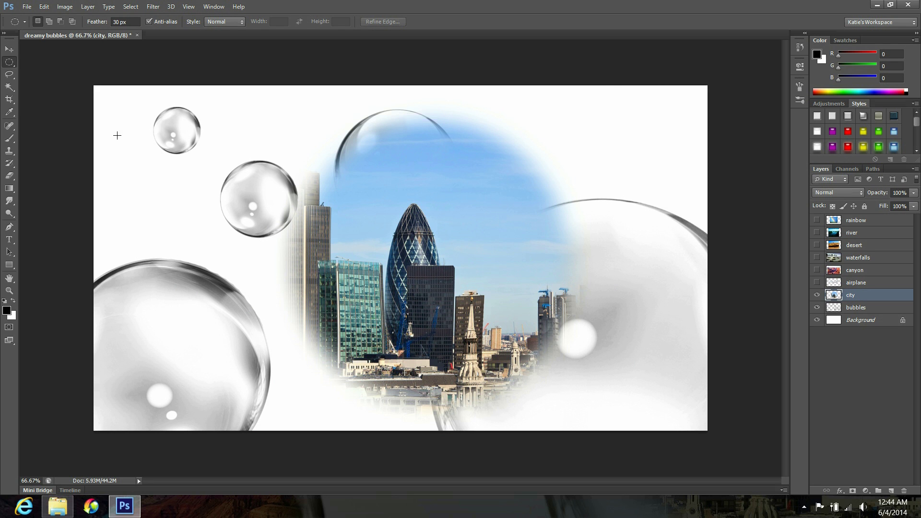
{"action": "left_click", "coordinate": [43, 7]}
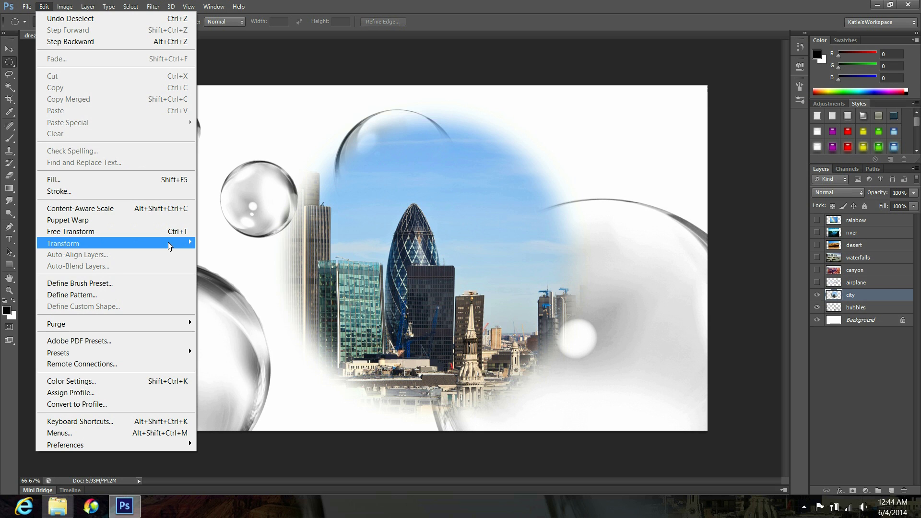
Step: Flip the city oval horizontally, move it into the lower-right bubble, and widen it slightly
{"action": "mouse_move", "coordinate": [115, 243]}
{"action": "left_click", "coordinate": [238, 377]}
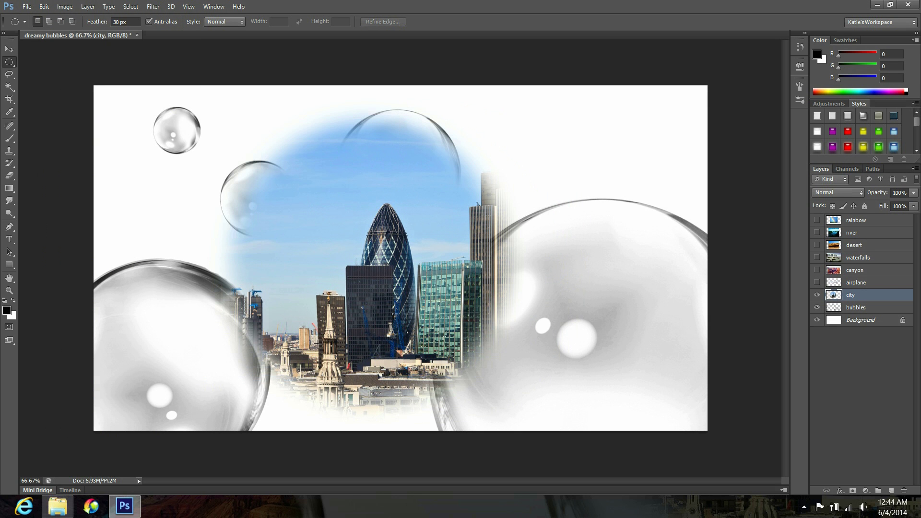
{"action": "key", "text": "v"}
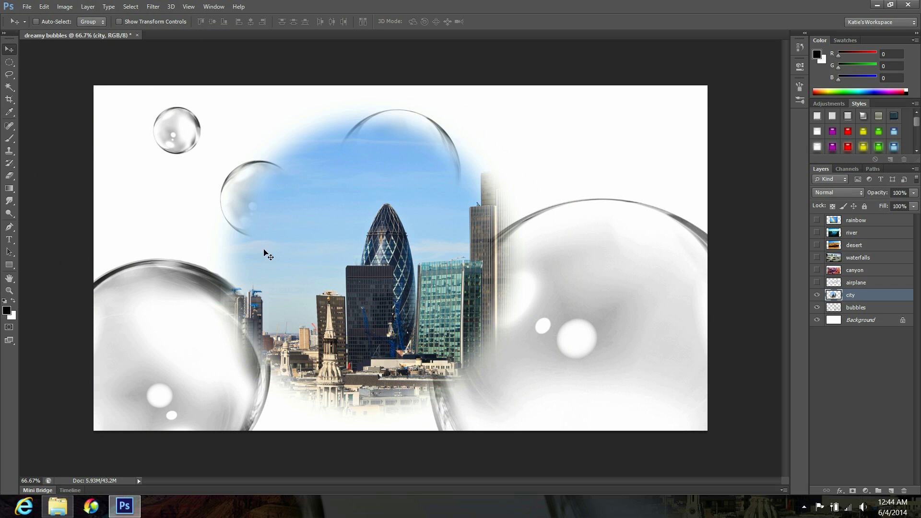
{"action": "mouse_move", "coordinate": [267, 254]}
{"action": "left_mouse_down"}
{"action": "mouse_move", "coordinate": [561, 351]}
{"action": "mouse_move", "coordinate": [563, 318]}
{"action": "left_mouse_up"}
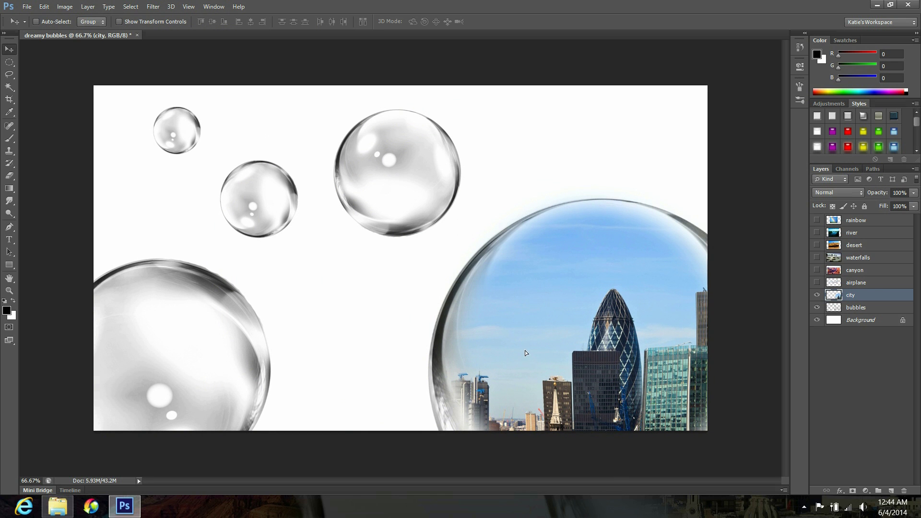
{"action": "left_click_drag", "start_coordinate": [525, 351], "coordinate": [528, 350]}
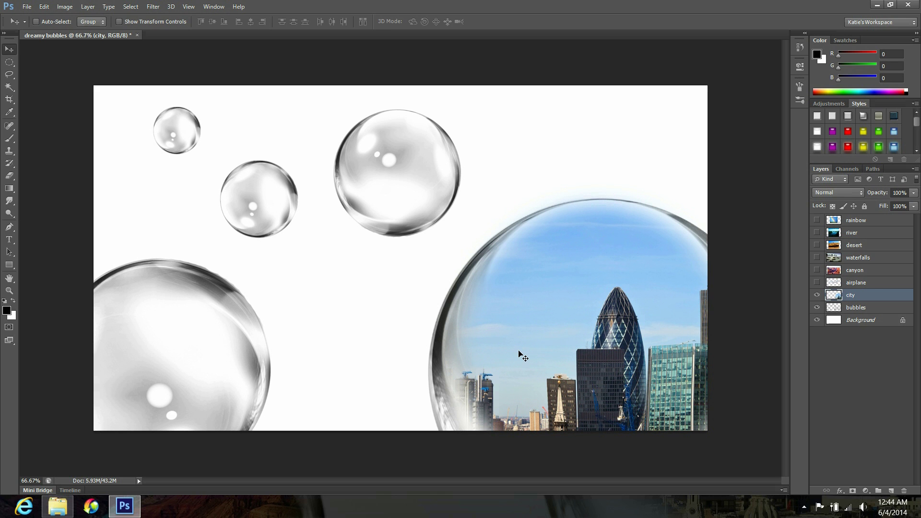
{"action": "key", "text": "ctrl+t"}
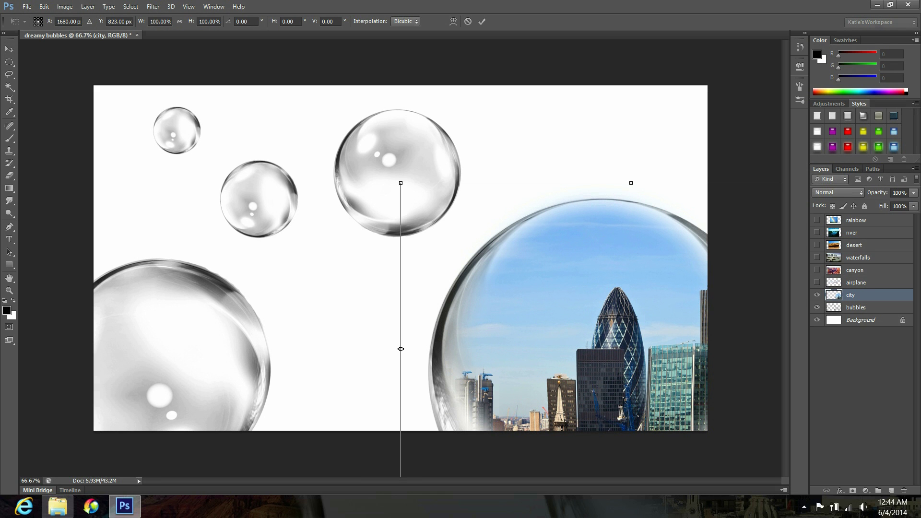
{"action": "left_click_drag", "start_coordinate": [401, 349], "coordinate": [391, 349]}
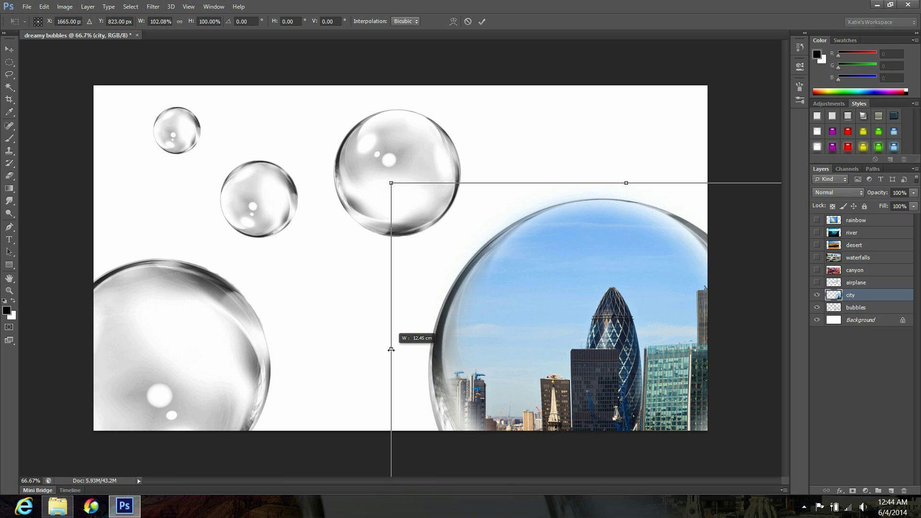
{"action": "key", "text": "Return"}
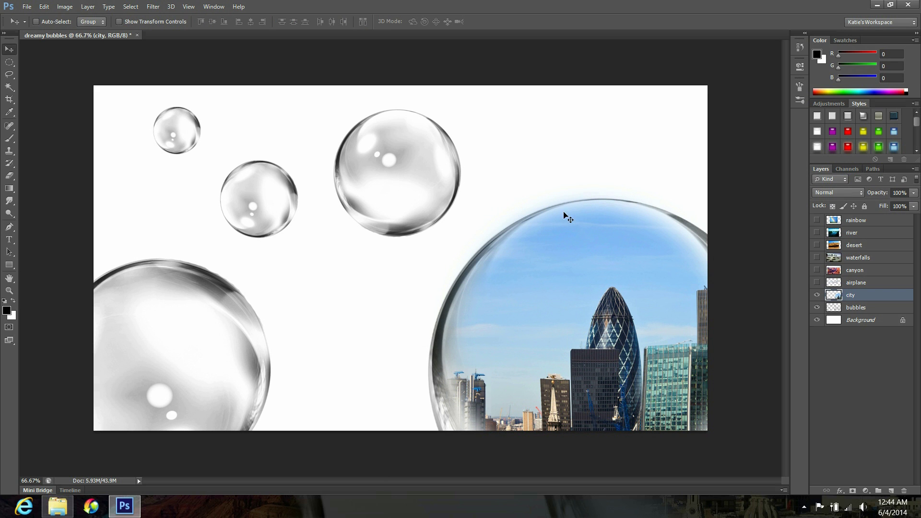
Step: Show the airplane, shrink it to about quarter size, and place it in the city bubble's sky
{"action": "left_click", "coordinate": [817, 283]}
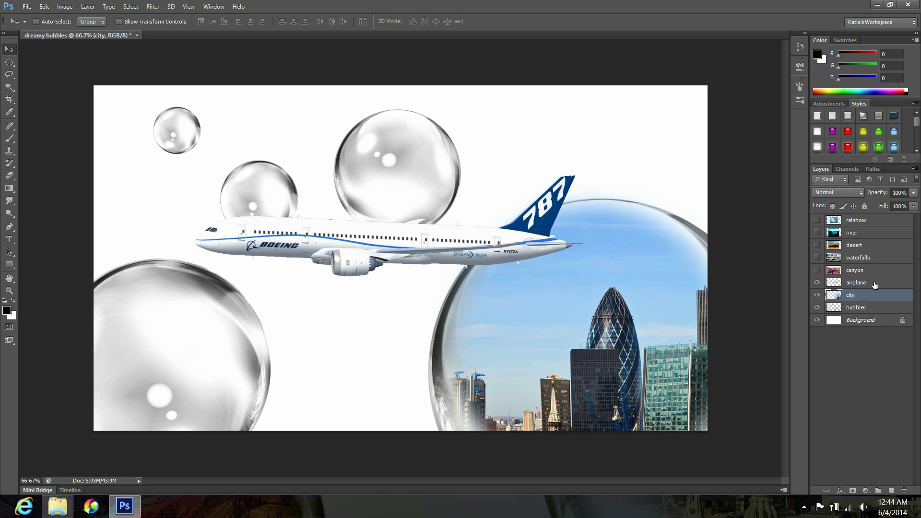
{"action": "left_click", "coordinate": [872, 283]}
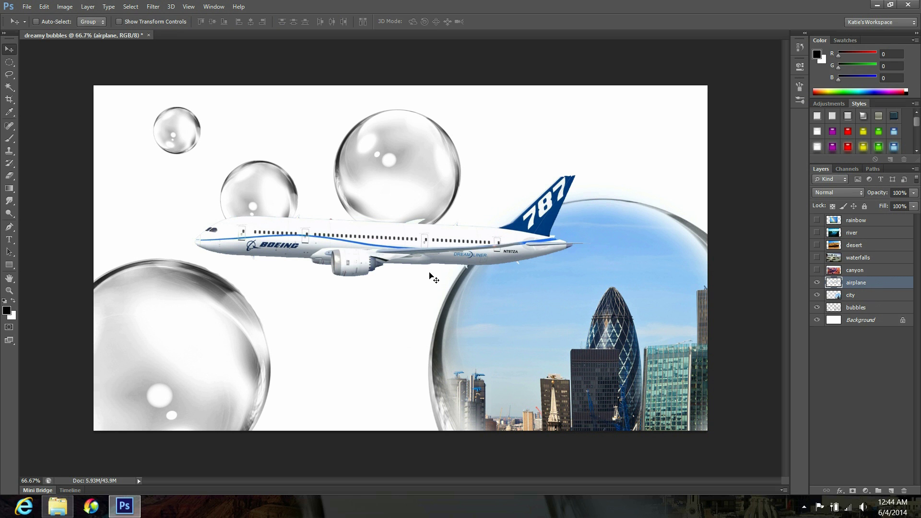
{"action": "key", "text": "ctrl+t"}
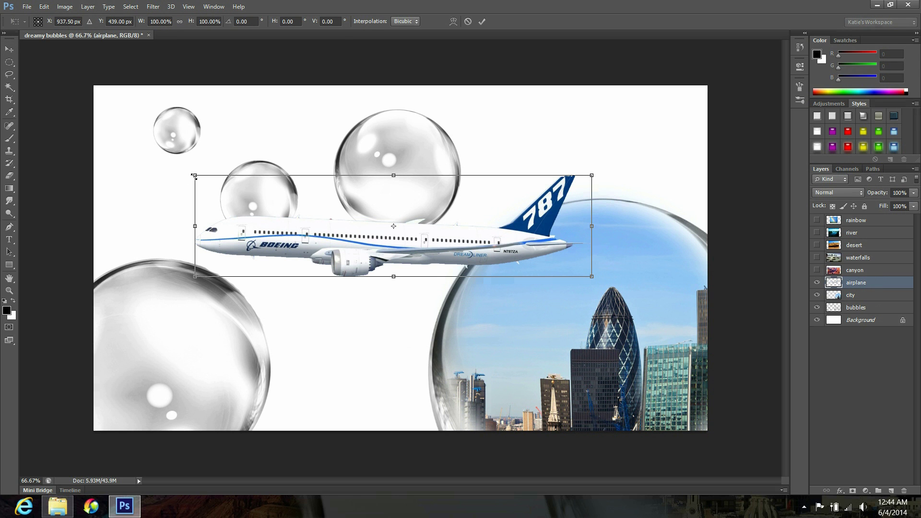
{"action": "mouse_move", "coordinate": [195, 175]}
{"action": "left_mouse_down"}
{"action": "mouse_move", "coordinate": [485, 270]}
{"action": "mouse_move", "coordinate": [532, 263]}
{"action": "left_mouse_up"}
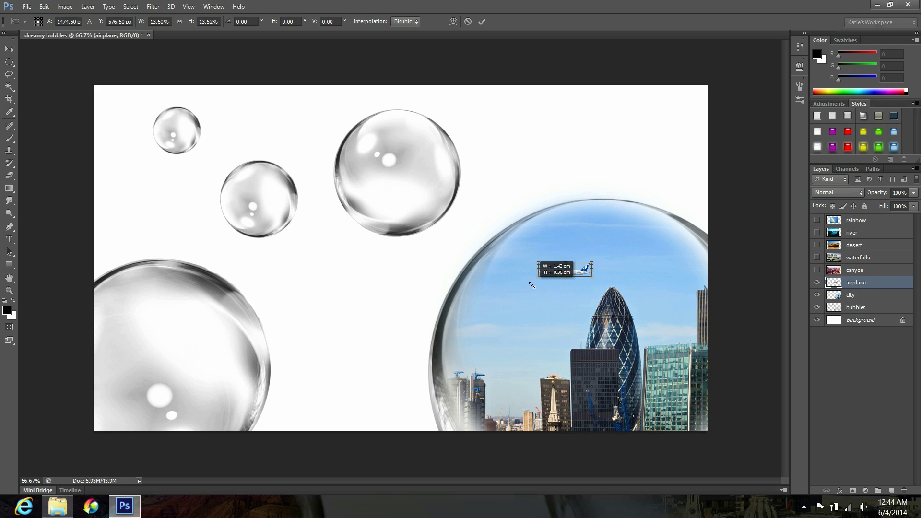
{"action": "key", "text": "Return"}
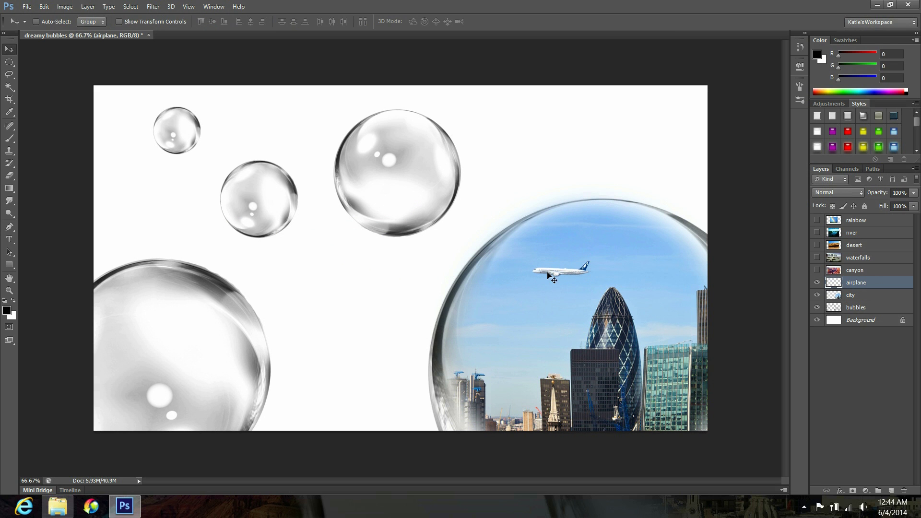
{"action": "left_click_drag", "start_coordinate": [549, 276], "coordinate": [539, 273]}
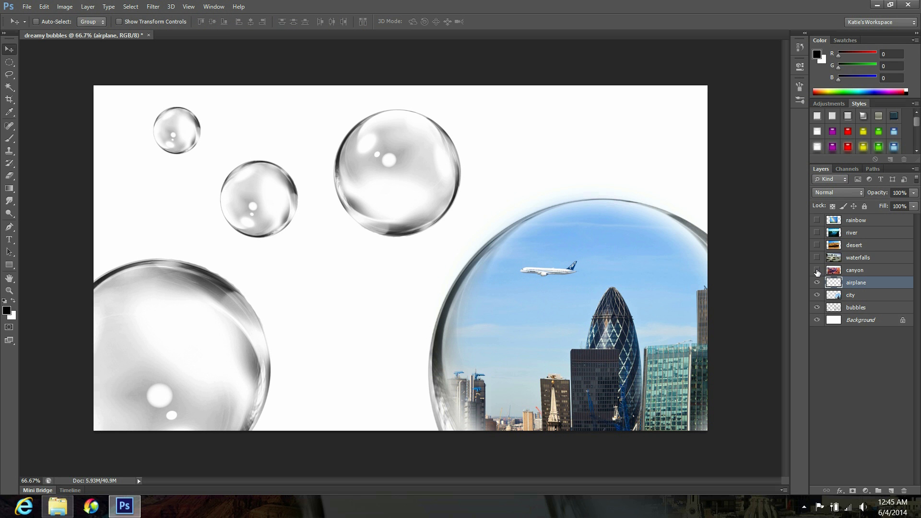
Step: Show and select the canyon layer, then bloat its centre in Liquify with a smaller brush
{"action": "left_click", "coordinate": [817, 272]}
{"action": "left_click", "coordinate": [872, 271]}
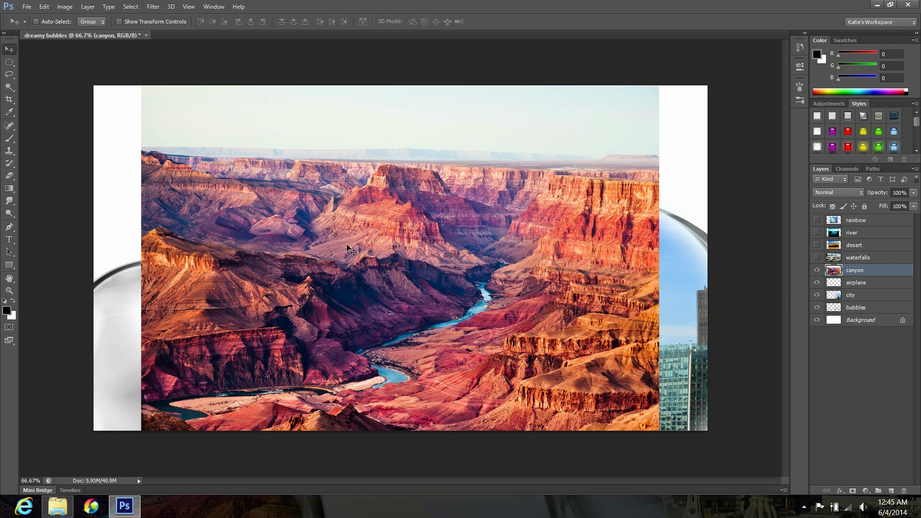
{"action": "left_click", "coordinate": [153, 6]}
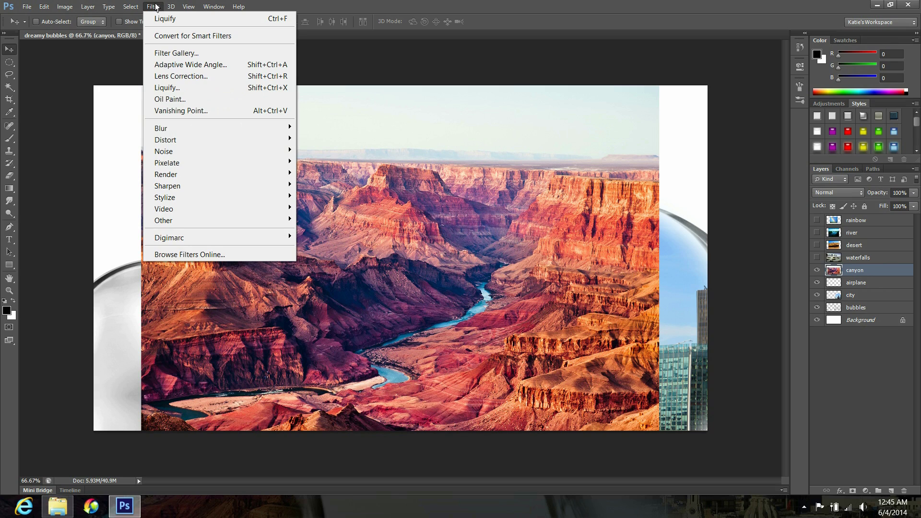
{"action": "left_click", "coordinate": [166, 88]}
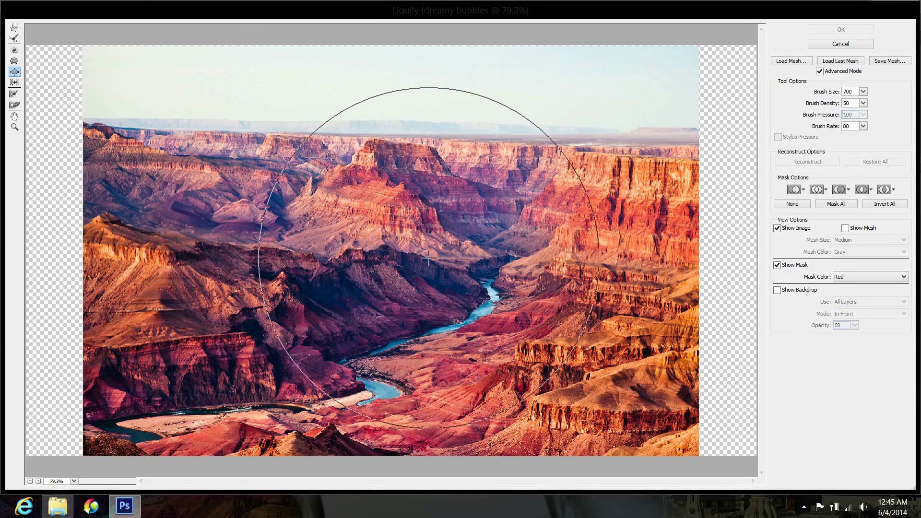
{"action": "key", "text": "bracketleft"}
{"action": "key", "text": "bracketleft"}
{"action": "key", "text": "bracketleft"}
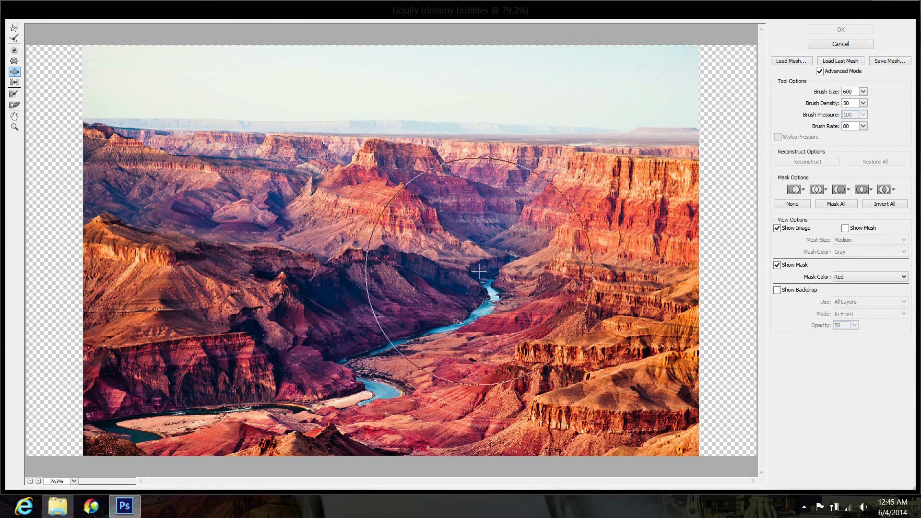
{"action": "left_click", "coordinate": [493, 263]}
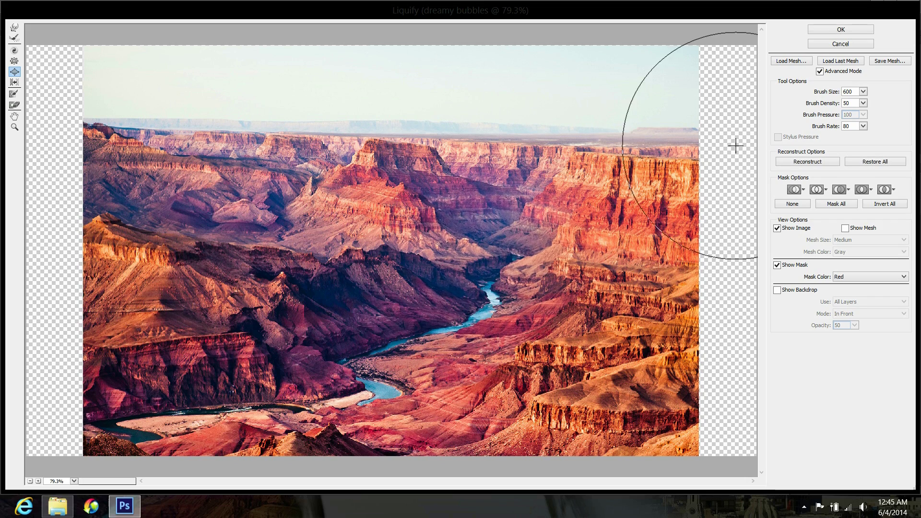
{"action": "left_click", "coordinate": [824, 31]}
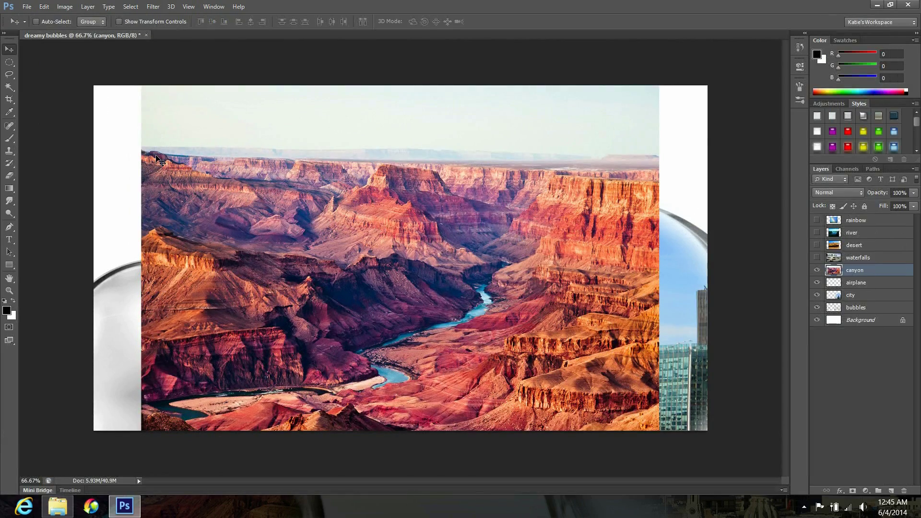
Step: Draw a circular elliptical selection around the river in the canyon photo
{"action": "left_click", "coordinate": [9, 62]}
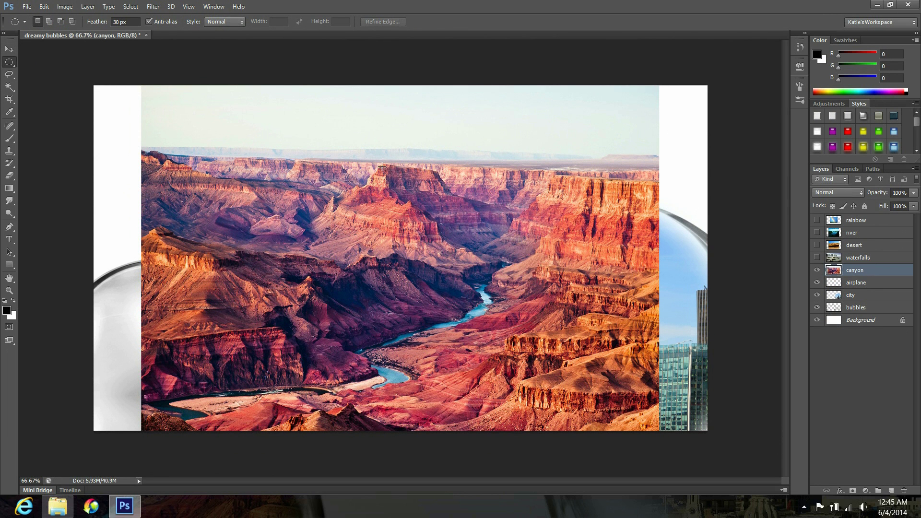
{"action": "left_click_drag", "start_coordinate": [380, 167], "coordinate": [608, 396]}
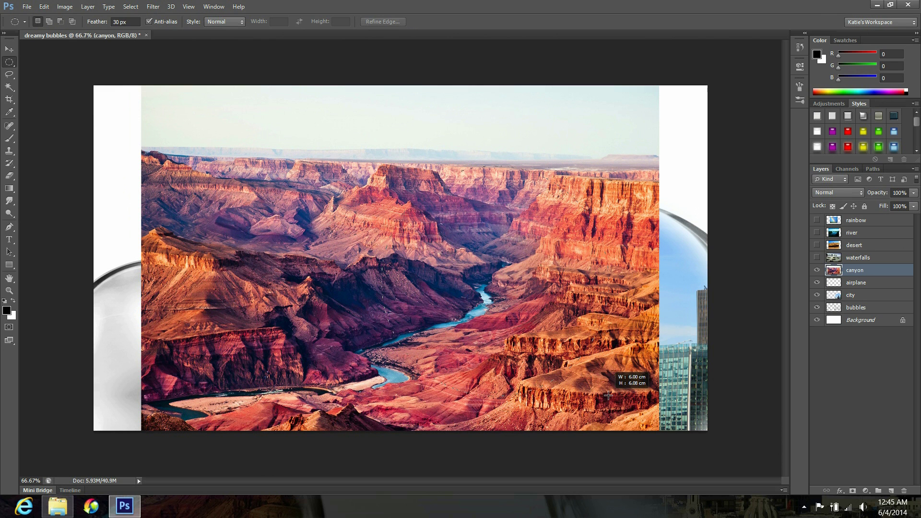
{"action": "mouse_move", "coordinate": [609, 396]}
{"action": "left_mouse_down"}
{"action": "mouse_move", "coordinate": [565, 381]}
{"action": "mouse_move", "coordinate": [517, 383]}
{"action": "mouse_move", "coordinate": [525, 402]}
{"action": "left_mouse_up"}
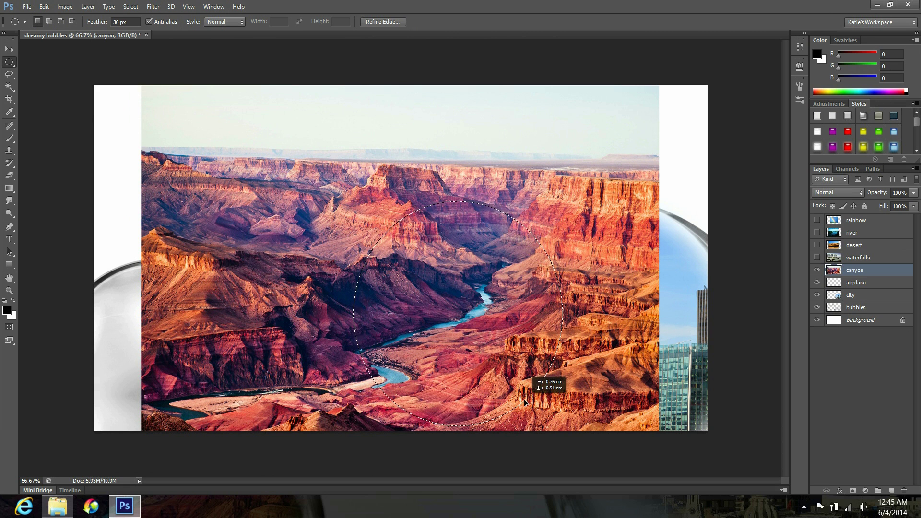
{"action": "left_click_drag", "start_coordinate": [524, 402], "coordinate": [525, 402]}
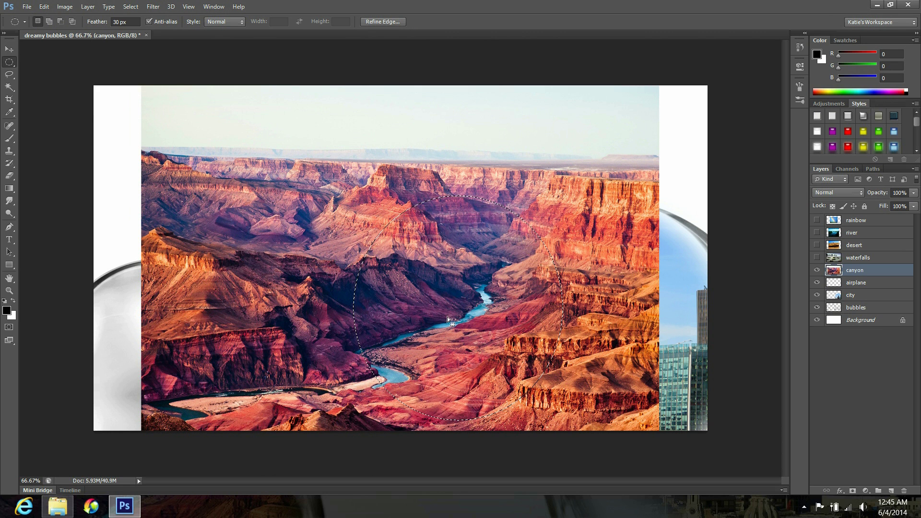
Step: Delete the canyon outside the circle and move it into the lower-left bubble
{"action": "left_click", "coordinate": [152, 7]}
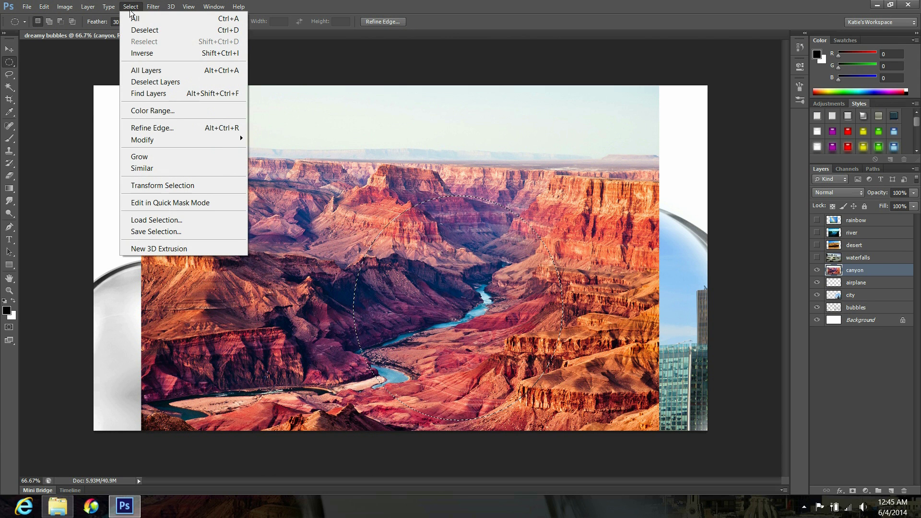
{"action": "left_click", "coordinate": [143, 54]}
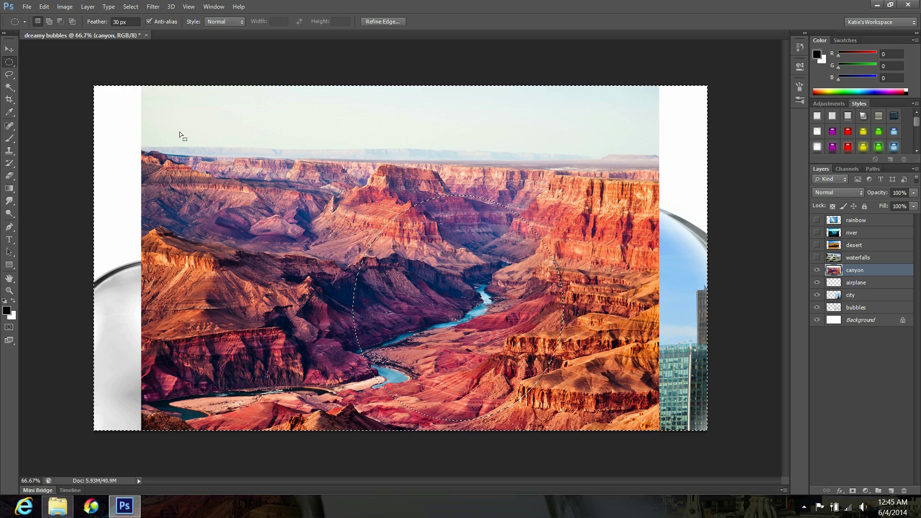
{"action": "key", "text": "Delete"}
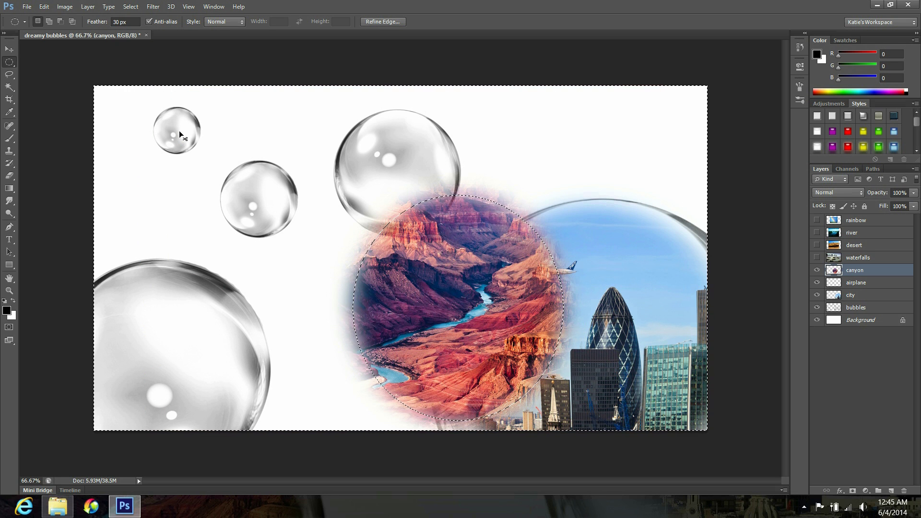
{"action": "key", "text": "ctrl+d"}
{"action": "key", "text": "v"}
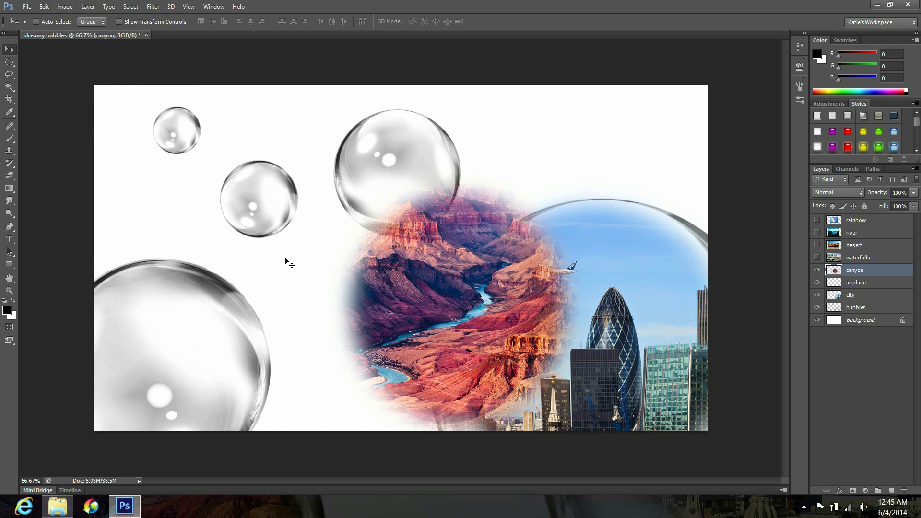
{"action": "mouse_move", "coordinate": [432, 299]}
{"action": "left_mouse_down"}
{"action": "mouse_move", "coordinate": [196, 364]}
{"action": "mouse_move", "coordinate": [210, 354]}
{"action": "left_mouse_up"}
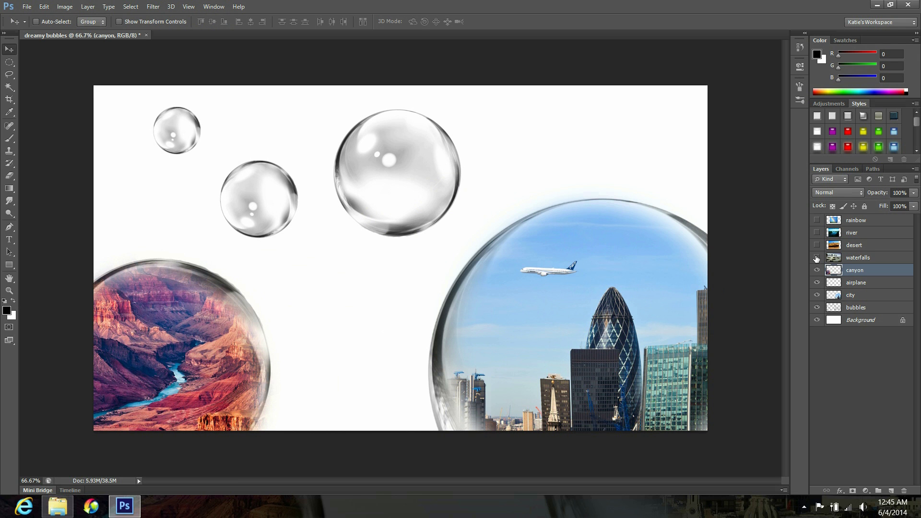
Step: Show the waterfalls layer and shrink it to under half size near the top
{"action": "left_click", "coordinate": [817, 257]}
{"action": "left_click", "coordinate": [858, 257]}
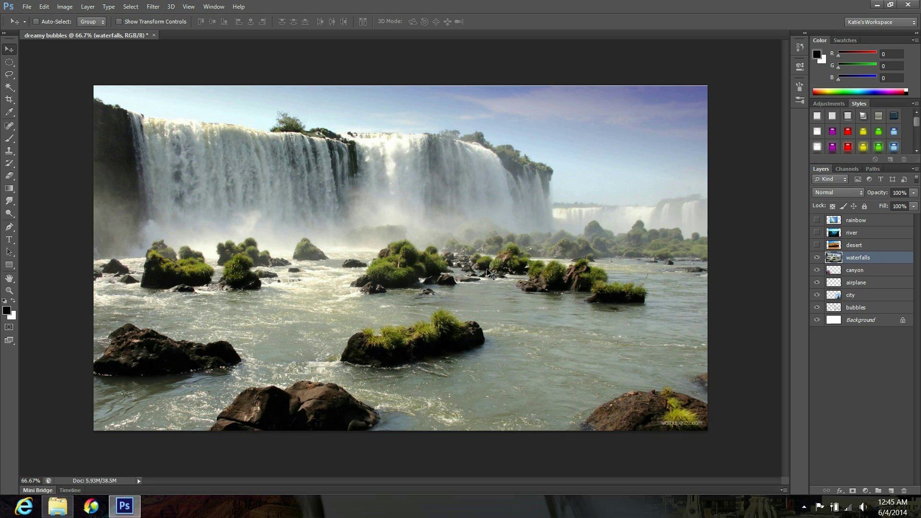
{"action": "key", "text": "ctrl+t"}
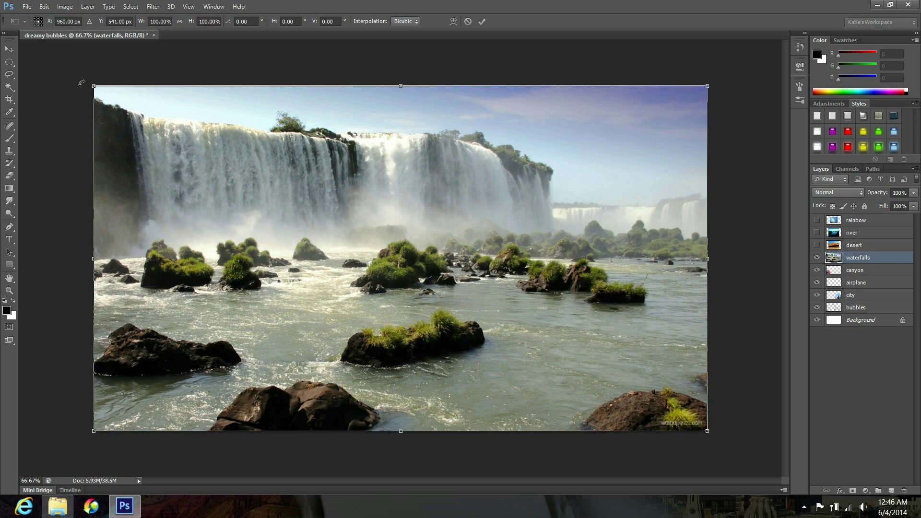
{"action": "mouse_move", "coordinate": [95, 90]}
{"action": "left_mouse_down"}
{"action": "mouse_move", "coordinate": [434, 275]}
{"action": "mouse_move", "coordinate": [306, 107]}
{"action": "left_mouse_up"}
{"action": "key", "text": "Return"}
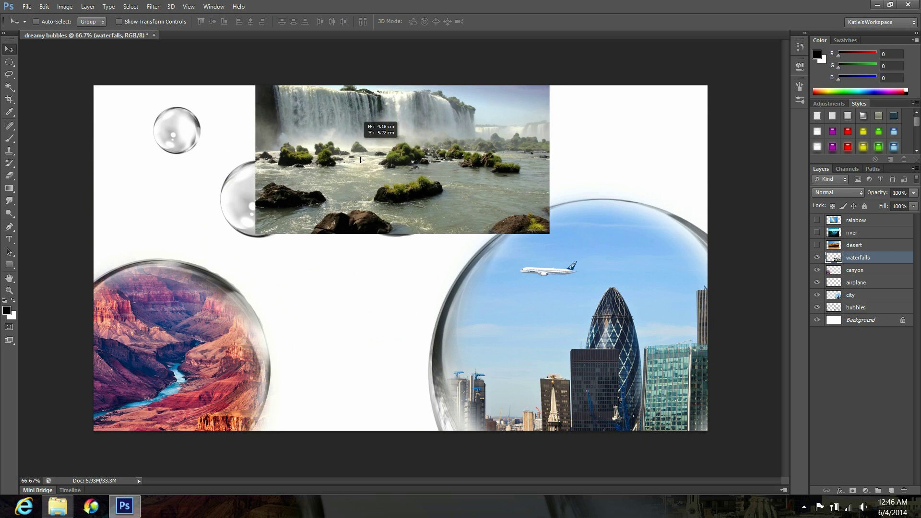
Step: Slightly warp the centre of the waterfalls photo in Liquify with a smaller brush
{"action": "left_click", "coordinate": [152, 7]}
{"action": "left_click", "coordinate": [167, 87]}
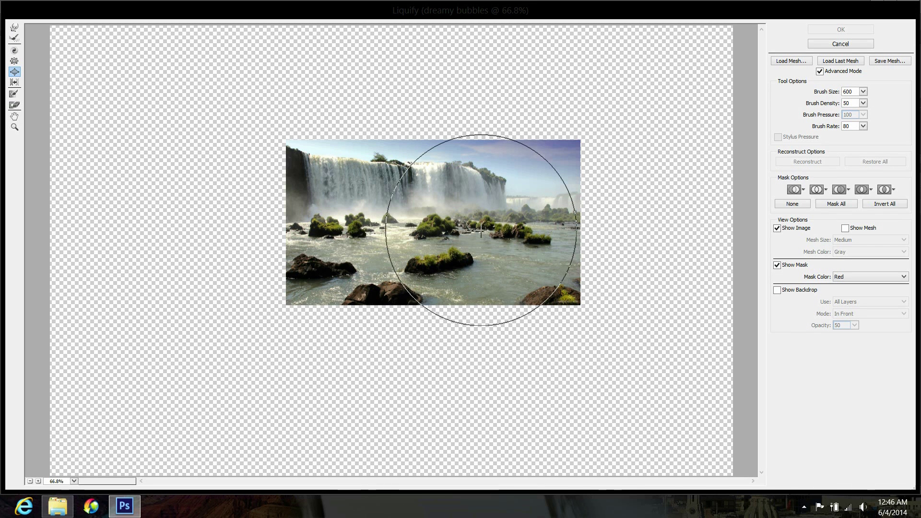
{"action": "key", "text": "bracketleft"}
{"action": "key", "text": "bracketleft"}
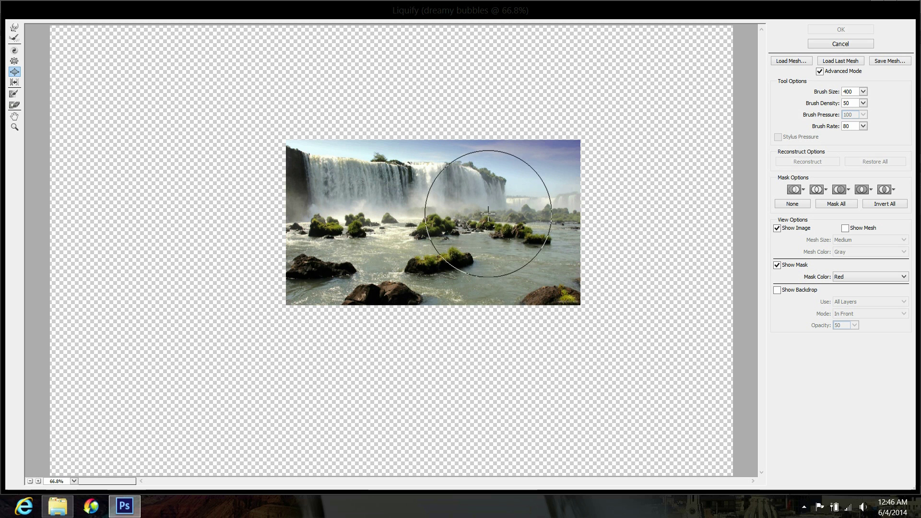
{"action": "left_click_drag", "start_coordinate": [482, 229], "coordinate": [495, 209]}
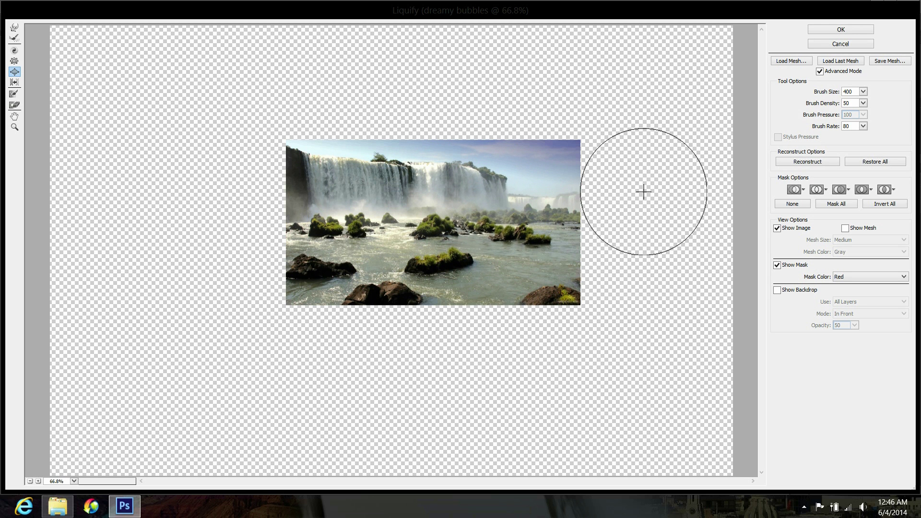
Step: Apply the Liquify warp and draw a feathered circular selection over the waterfalls
{"action": "left_click", "coordinate": [841, 29]}
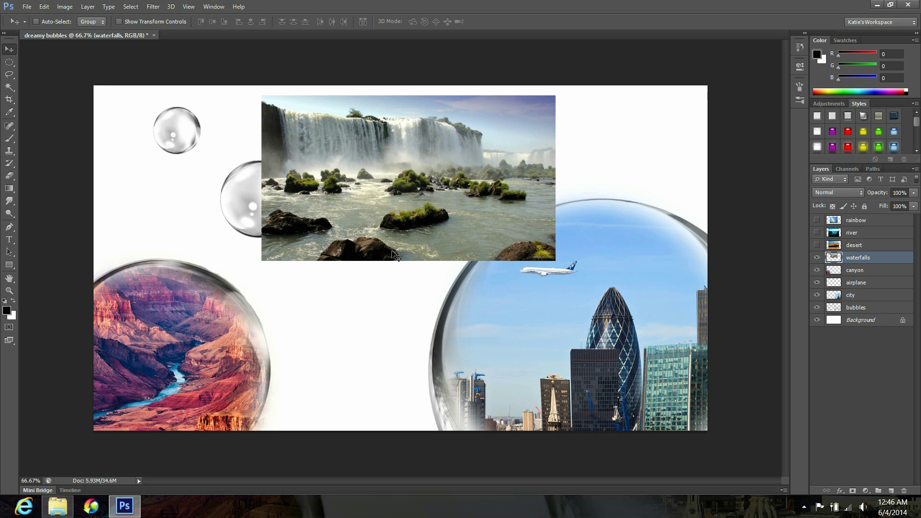
{"action": "left_click", "coordinate": [10, 62]}
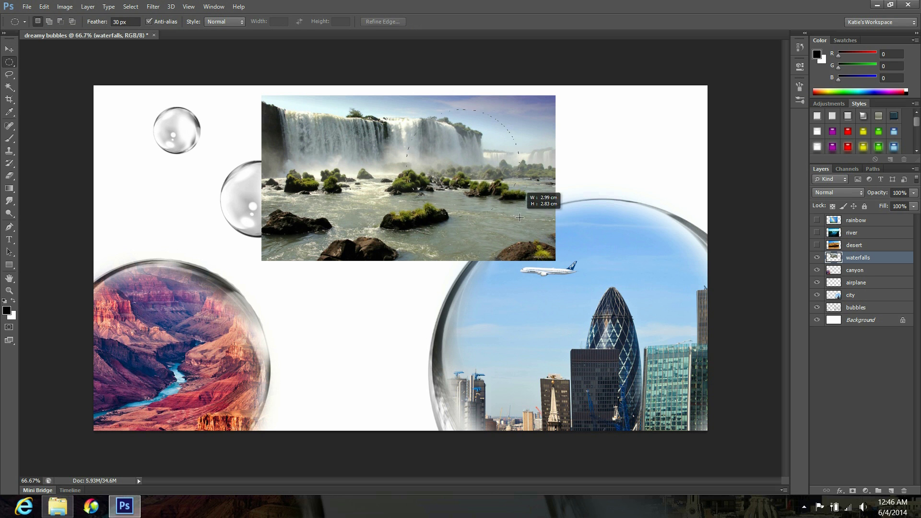
{"action": "mouse_move", "coordinate": [520, 217]}
{"action": "left_mouse_down"}
{"action": "mouse_move", "coordinate": [518, 226]}
{"action": "mouse_move", "coordinate": [500, 212]}
{"action": "left_mouse_up"}
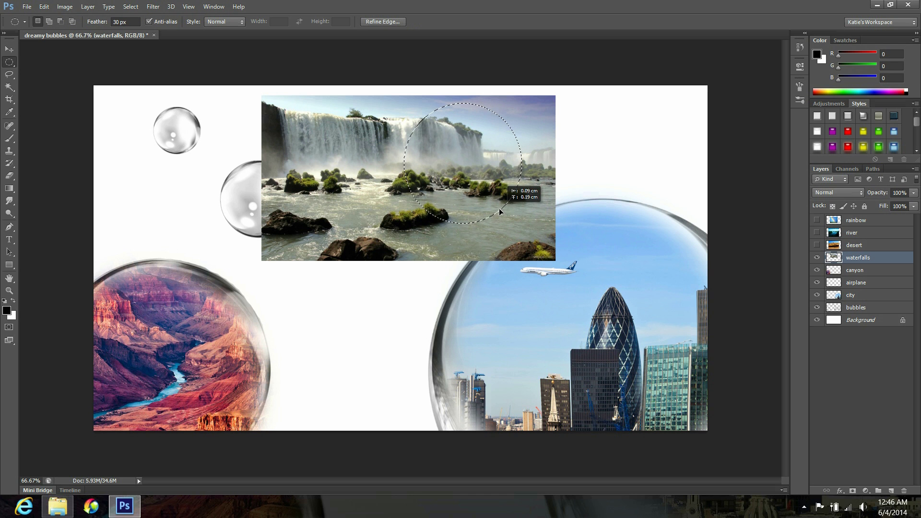
{"action": "left_click_drag", "start_coordinate": [499, 212], "coordinate": [500, 212]}
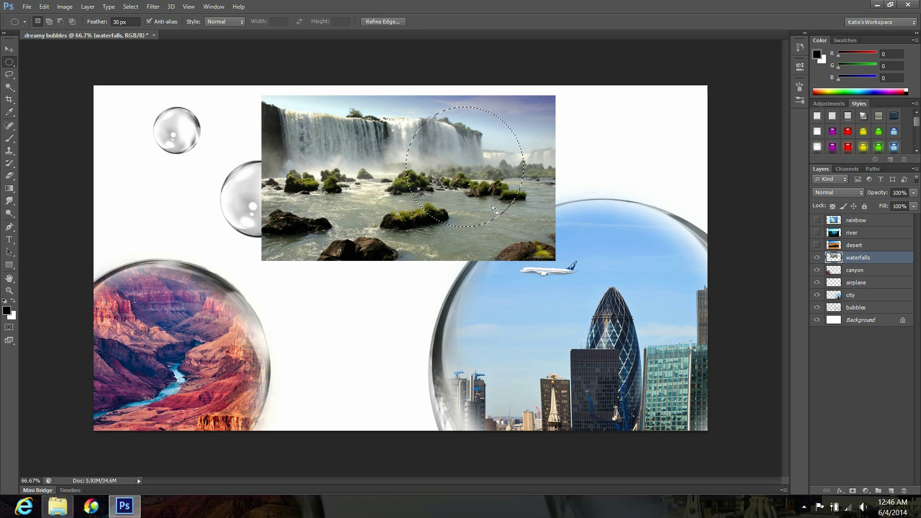
{"action": "left_click", "coordinate": [119, 22]}
{"action": "type", "text": "0"}
{"action": "type", "text": "20"}
Step: Delete the waterfall outside the circle by inverting the selection, then deselect
{"action": "left_click", "coordinate": [131, 6]}
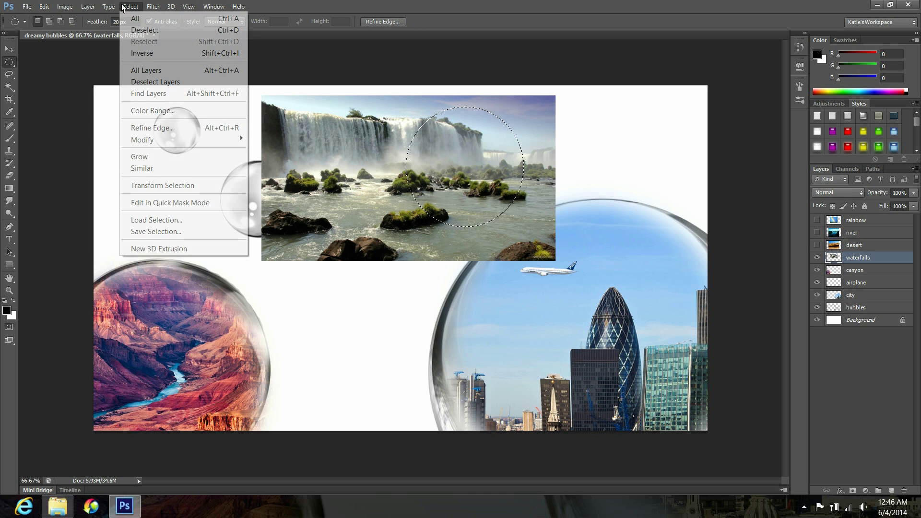
{"action": "left_click", "coordinate": [134, 53]}
{"action": "key", "text": "Delete"}
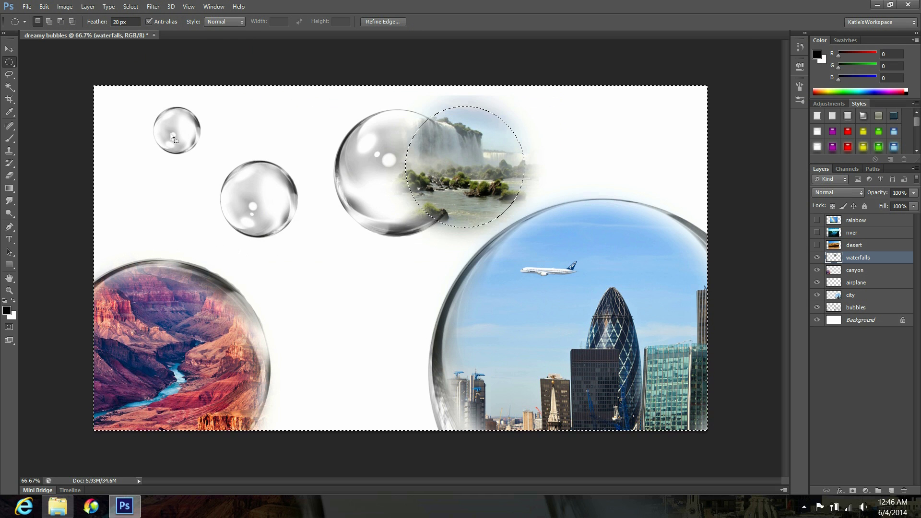
{"action": "key", "text": "ctrl+d"}
Step: Move the waterfall circle into the top bubble, scale it smaller, and centre it
{"action": "key", "text": "v"}
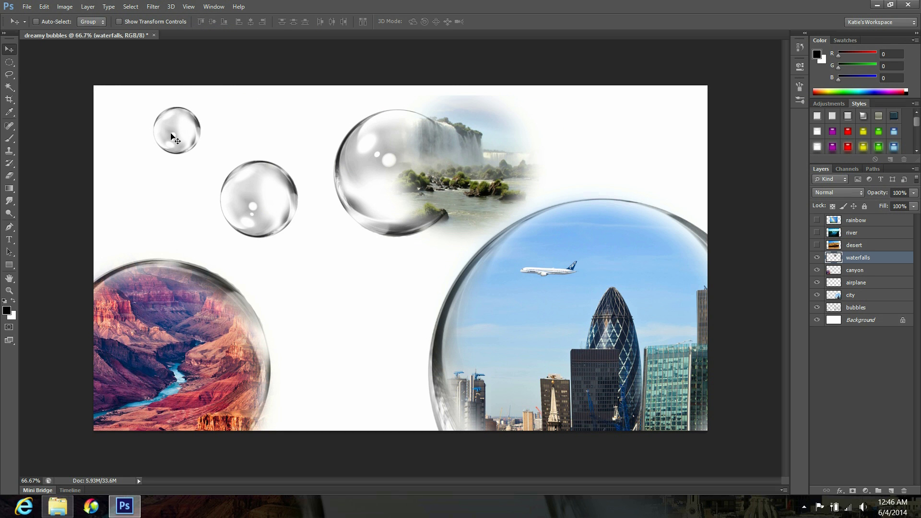
{"action": "left_click_drag", "start_coordinate": [468, 173], "coordinate": [411, 176]}
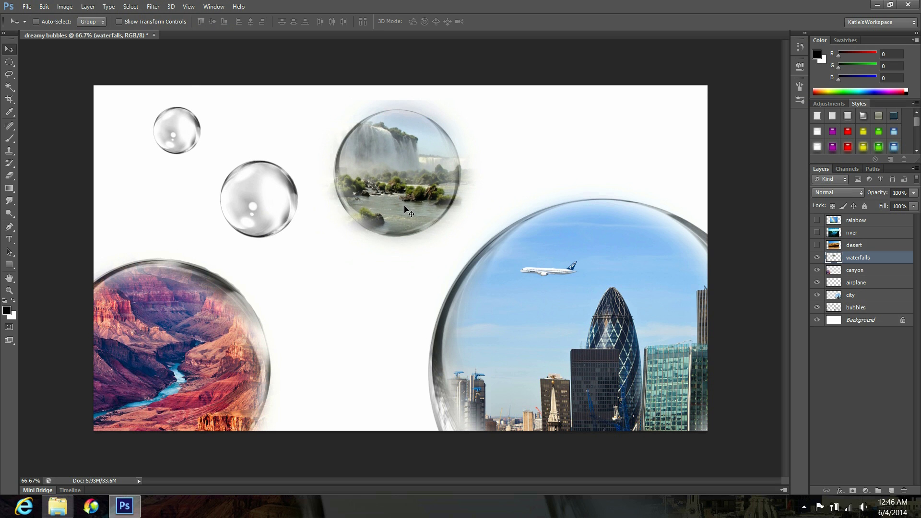
{"action": "key", "text": "ctrl+t"}
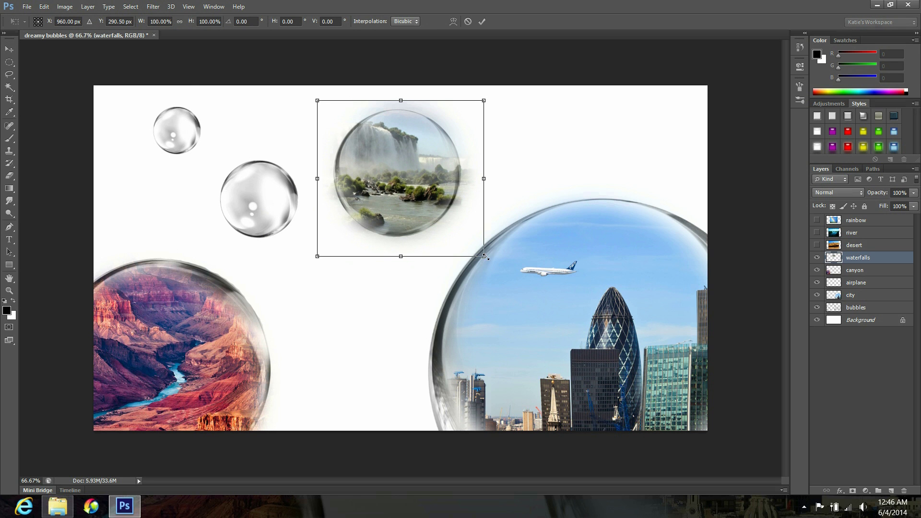
{"action": "left_click_drag", "start_coordinate": [484, 256], "coordinate": [473, 249]}
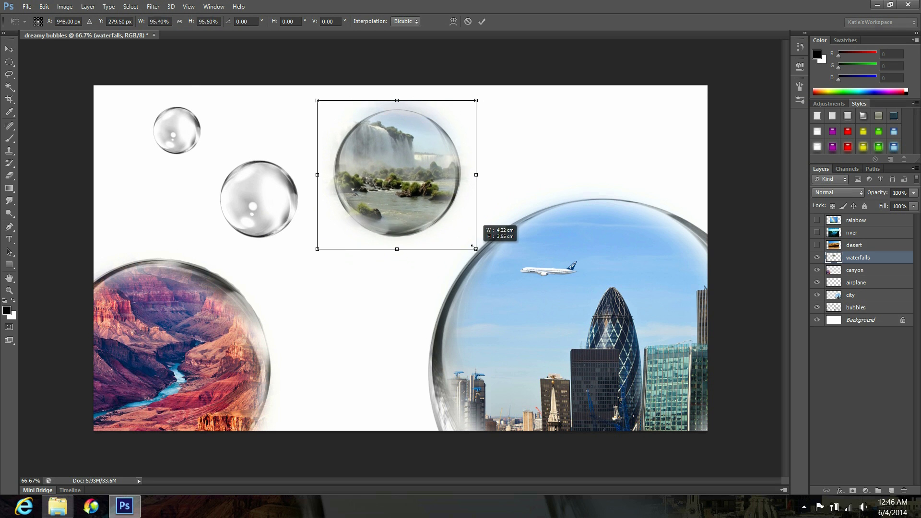
{"action": "key", "text": "Return"}
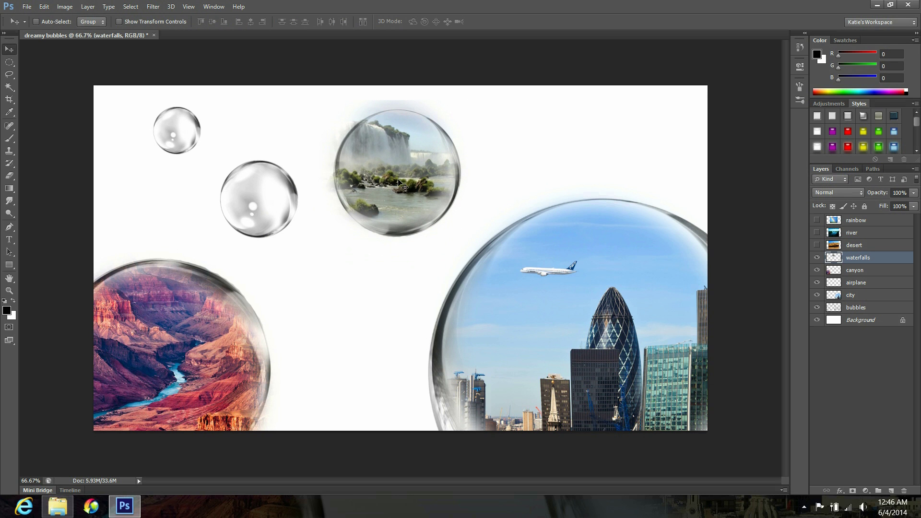
{"action": "left_click_drag", "start_coordinate": [392, 173], "coordinate": [390, 171]}
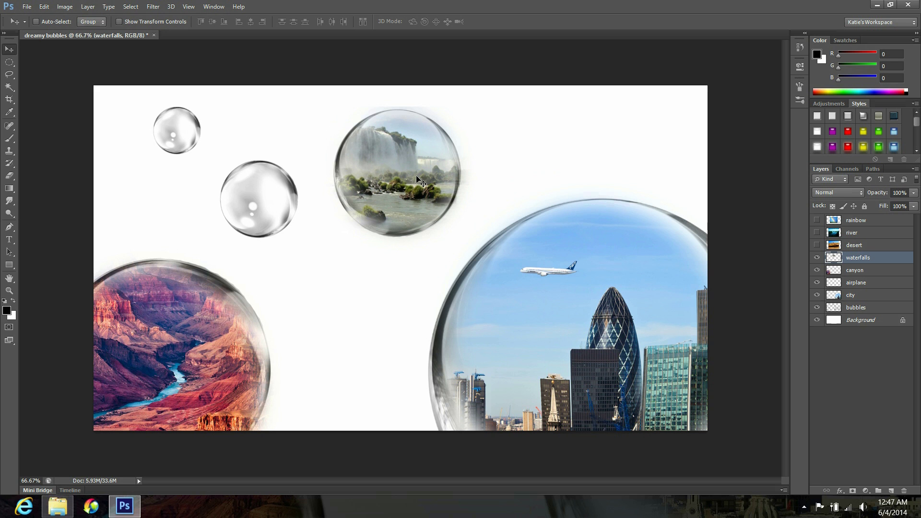
Step: Show and select the desert layer and scale the desert photo down
{"action": "left_click", "coordinate": [817, 246]}
{"action": "left_click", "coordinate": [864, 246]}
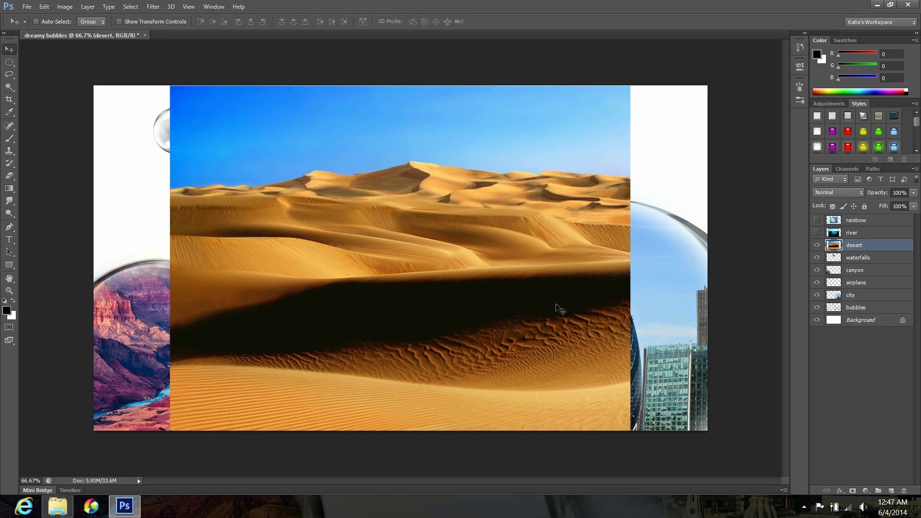
{"action": "key", "text": "ctrl+t"}
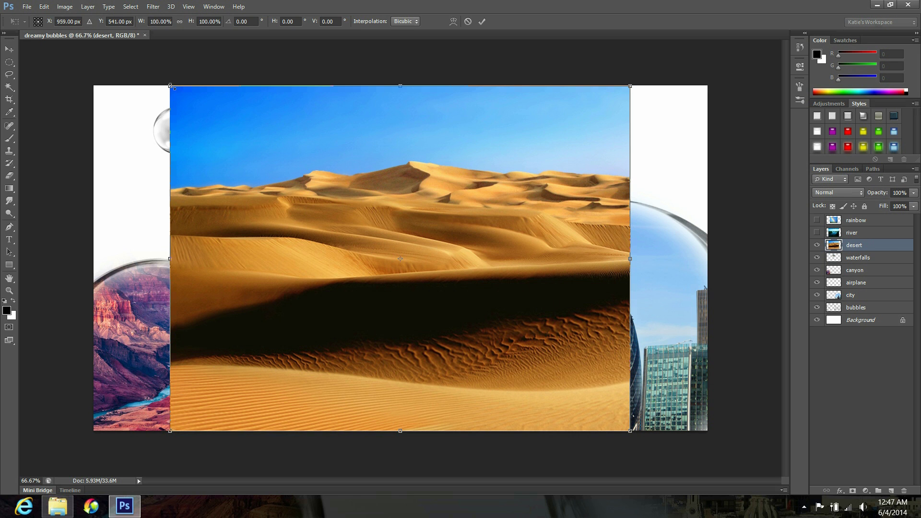
{"action": "mouse_move", "coordinate": [170, 87]}
{"action": "left_mouse_down"}
{"action": "mouse_move", "coordinate": [439, 267]}
{"action": "mouse_move", "coordinate": [473, 314]}
{"action": "mouse_move", "coordinate": [238, 210]}
{"action": "left_mouse_up"}
{"action": "key", "text": "Return"}
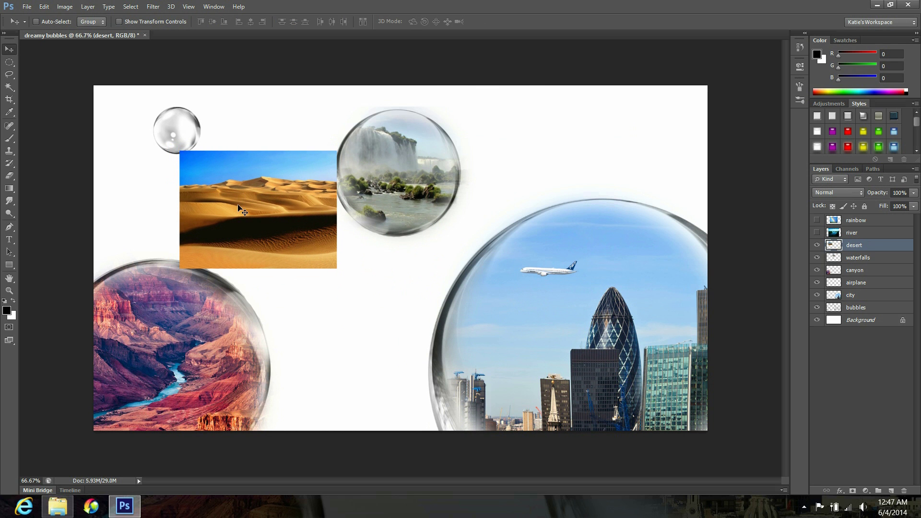
Step: Shrink the desert photo further and move it over the waterfall bubble
{"action": "key", "text": "ctrl+t"}
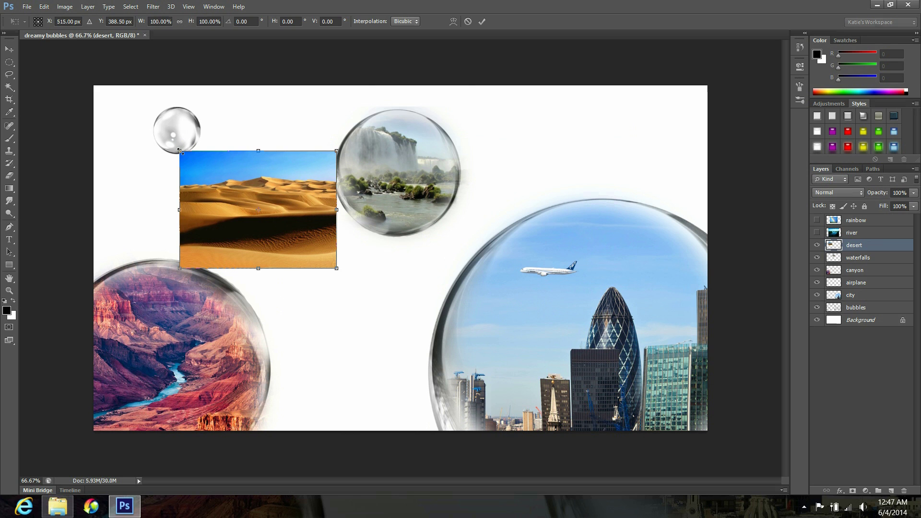
{"action": "left_click_drag", "start_coordinate": [179, 150], "coordinate": [201, 170]}
{"action": "key", "text": "Return"}
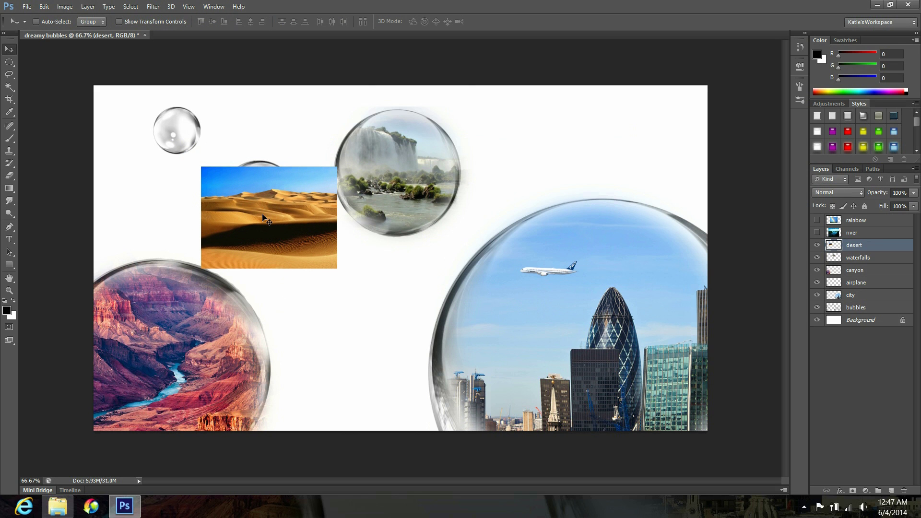
{"action": "left_click_drag", "start_coordinate": [265, 217], "coordinate": [386, 205]}
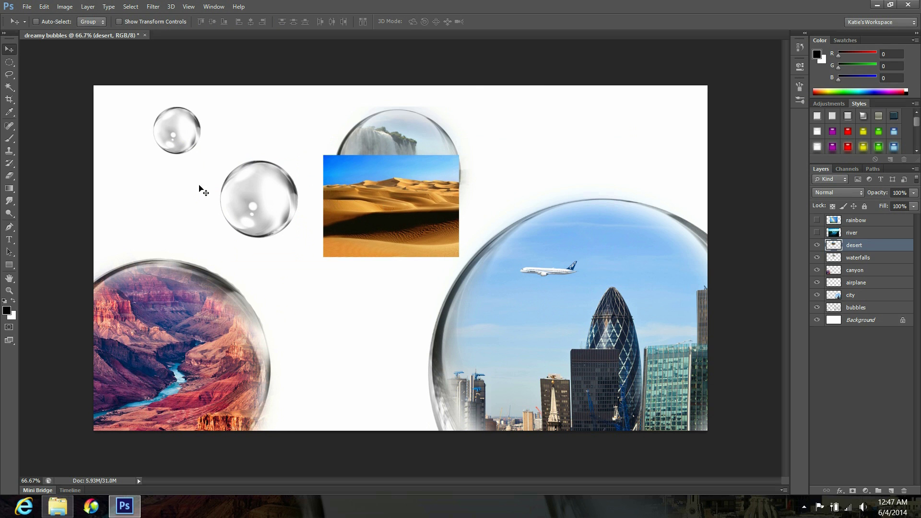
Step: Apply a Liquify pass to the desert photo after adjusting the brush size
{"action": "left_click", "coordinate": [153, 7]}
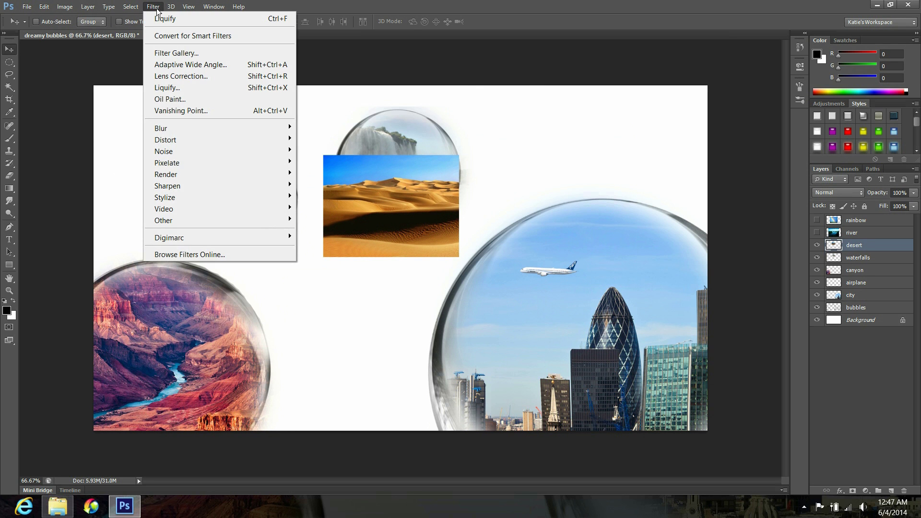
{"action": "left_click", "coordinate": [172, 88]}
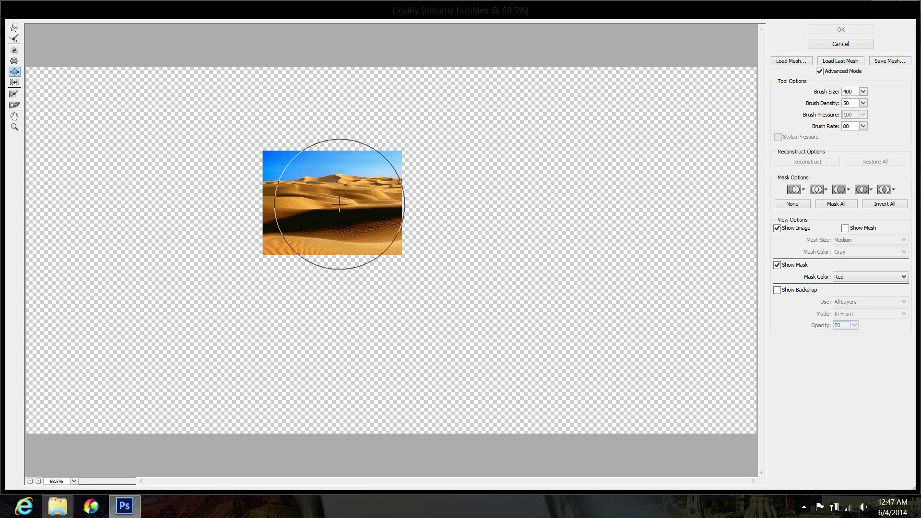
{"action": "key", "text": "bracketleft"}
{"action": "key", "text": "bracketleft"}
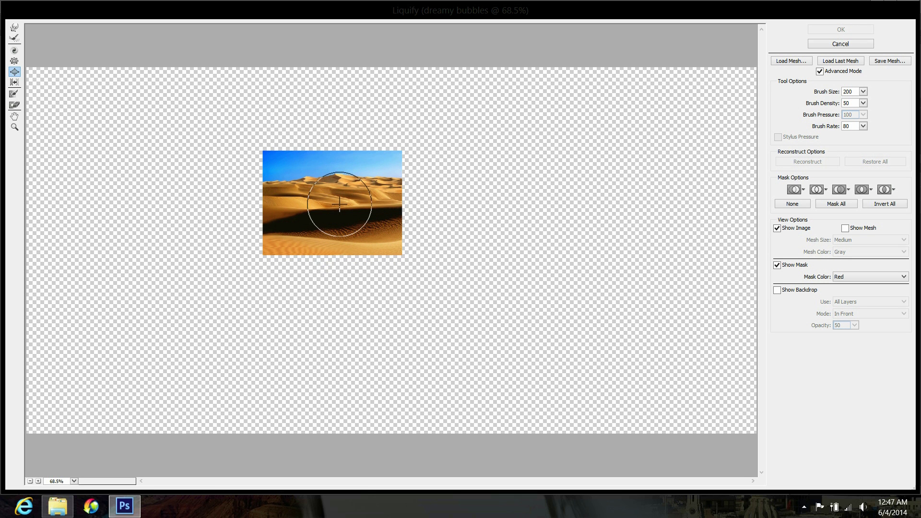
{"action": "key", "text": "bracketright"}
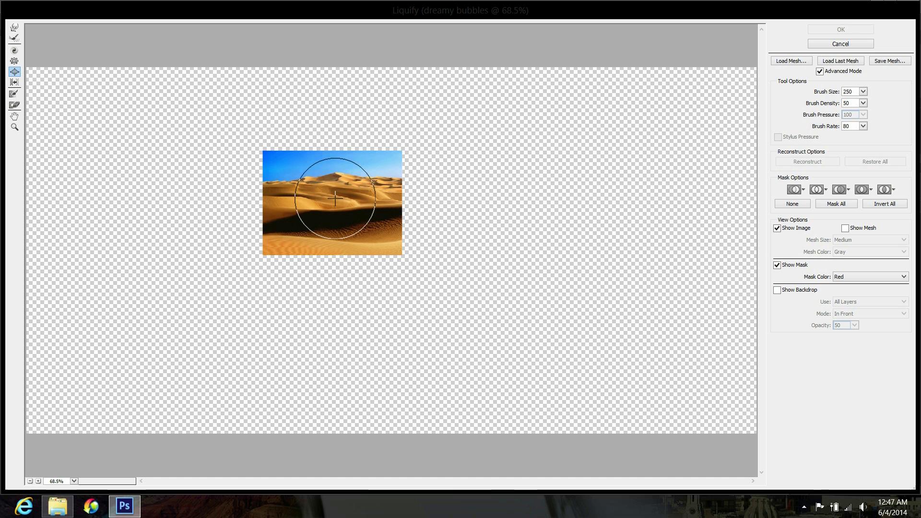
{"action": "left_click", "coordinate": [842, 30]}
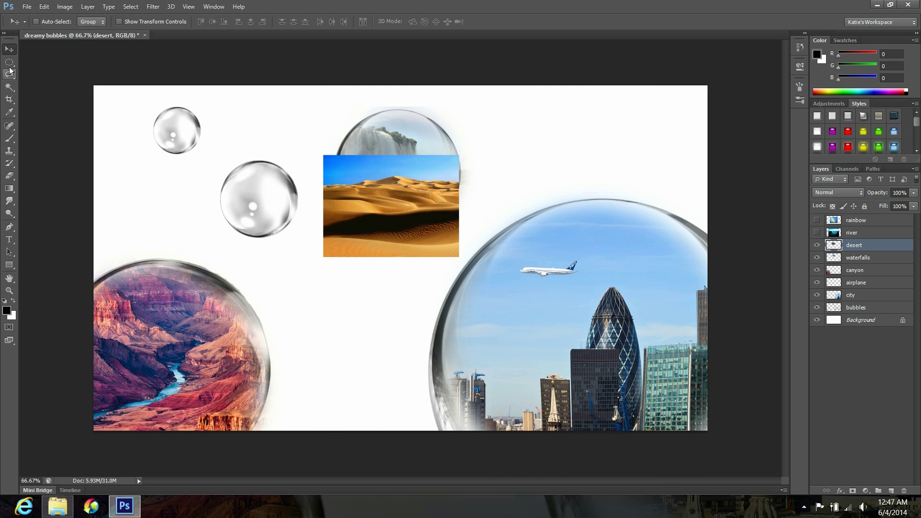
Step: Draw a 15 px feathered elliptical selection within the desert photo
{"action": "left_click", "coordinate": [10, 63]}
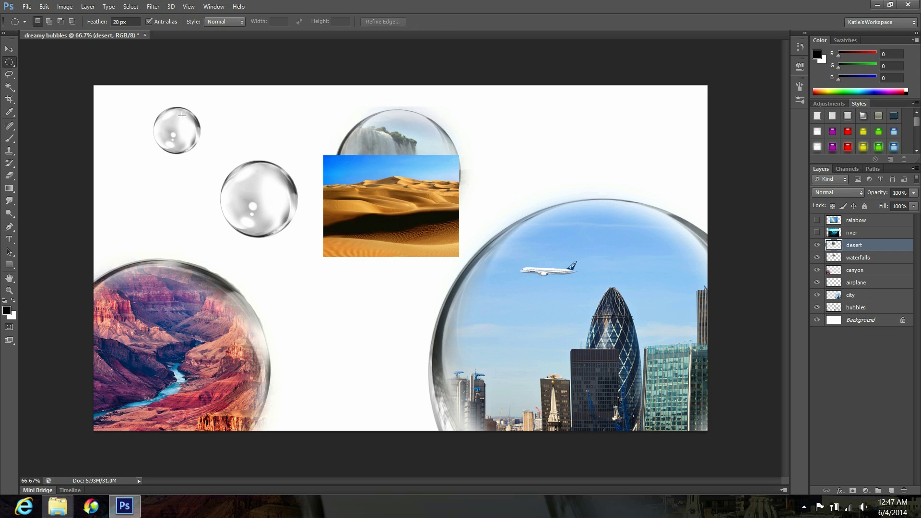
{"action": "double_click", "coordinate": [118, 21]}
{"action": "type", "text": "15"}
{"action": "key", "text": "Return"}
{"action": "mouse_move", "coordinate": [222, 160]}
{"action": "left_mouse_down"}
{"action": "mouse_move", "coordinate": [297, 238]}
{"action": "mouse_move", "coordinate": [322, 228]}
{"action": "mouse_move", "coordinate": [421, 228]}
{"action": "left_mouse_up"}
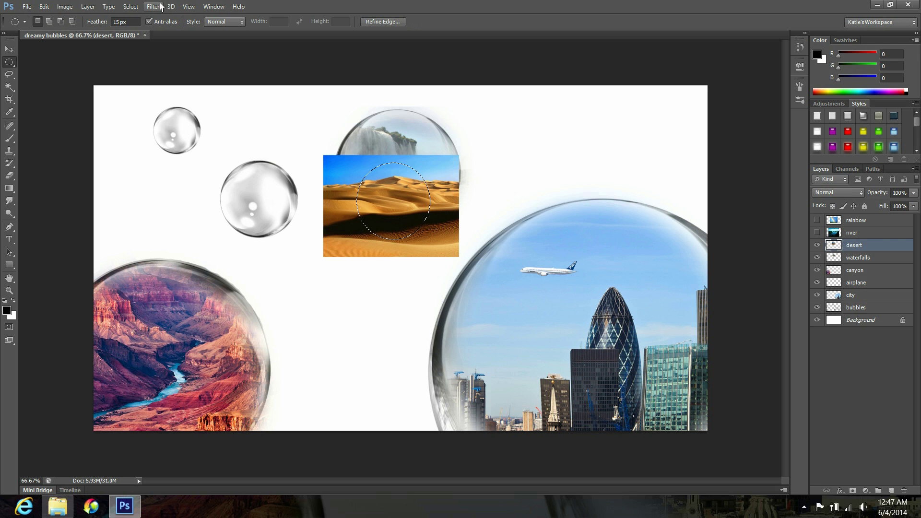
Step: Delete the desert outside the circle by inverting the selection, then deselect
{"action": "left_click", "coordinate": [130, 7]}
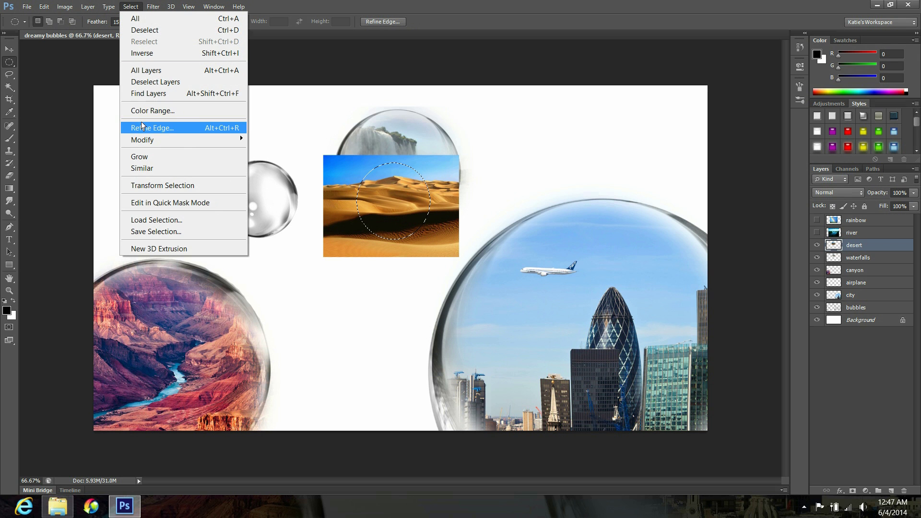
{"action": "left_click", "coordinate": [143, 53]}
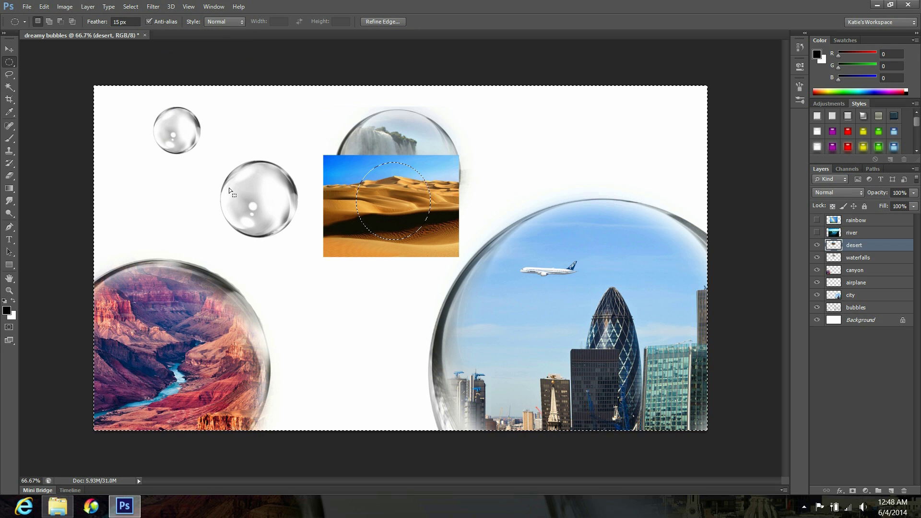
{"action": "key", "text": "Delete"}
{"action": "key", "text": "ctrl+d"}
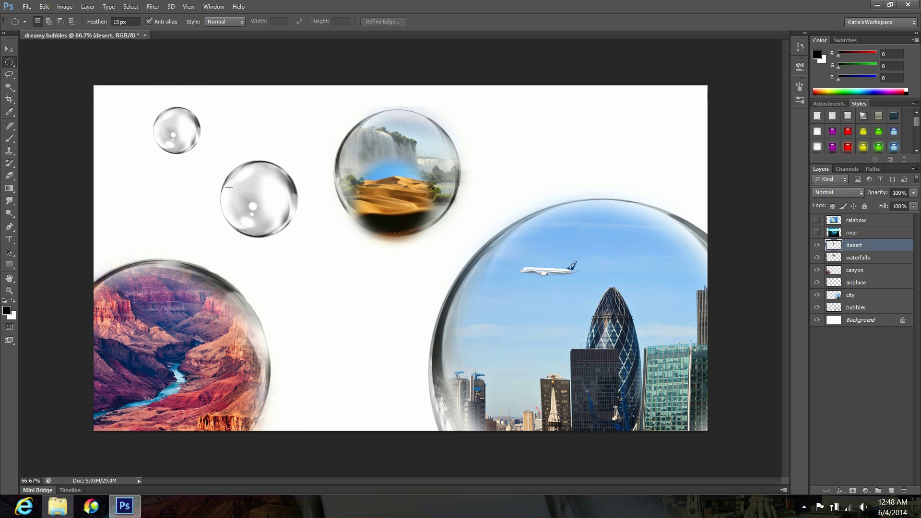
Step: Move the desert circle into the mid-left bubble and show the river layer
{"action": "key", "text": "v"}
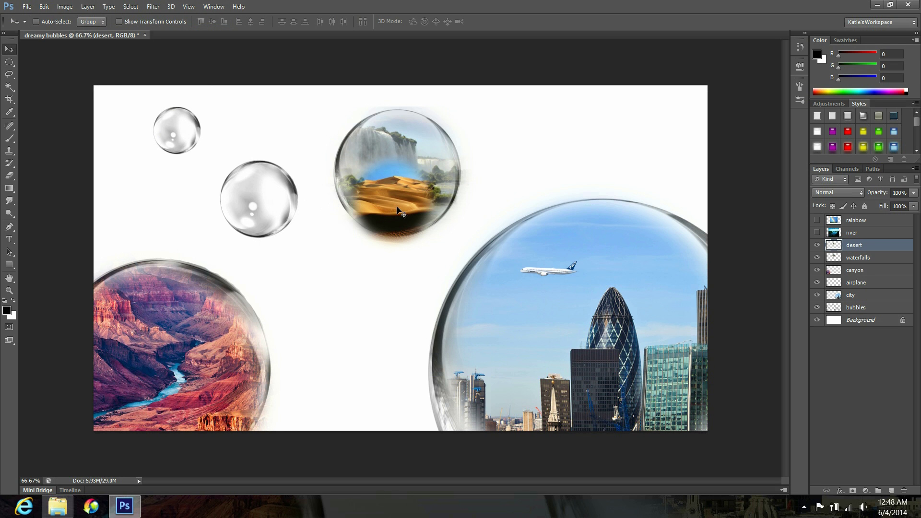
{"action": "left_click_drag", "start_coordinate": [353, 210], "coordinate": [265, 209]}
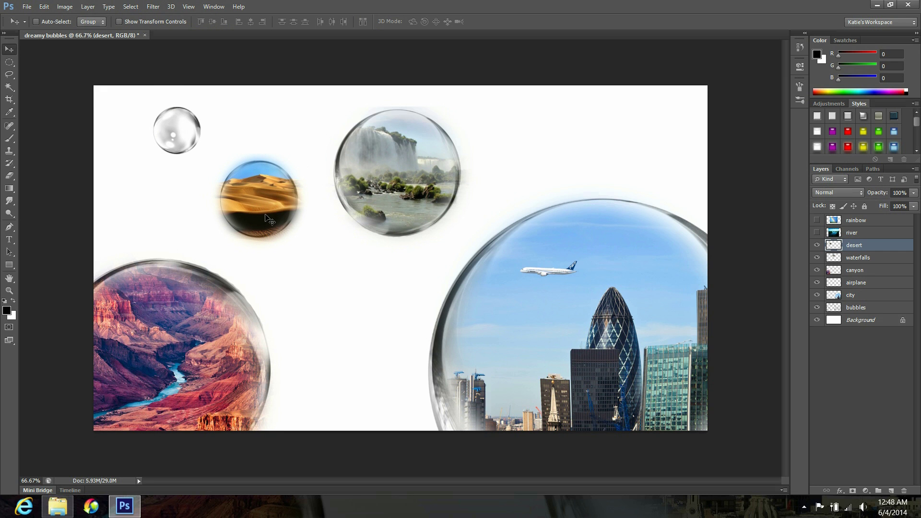
{"action": "left_click", "coordinate": [818, 233]}
Step: Select the river layer, scale it down, and move it beside the small bubble
{"action": "left_click", "coordinate": [867, 236]}
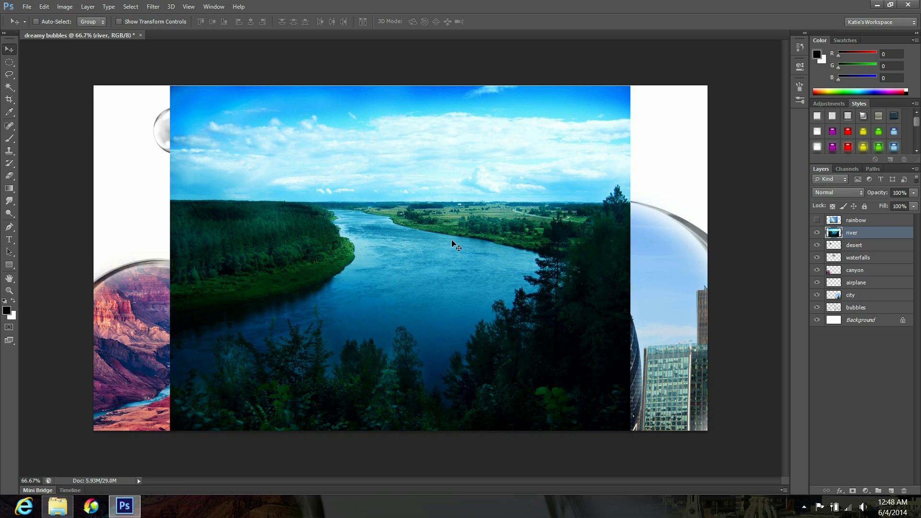
{"action": "key", "text": "ctrl+t"}
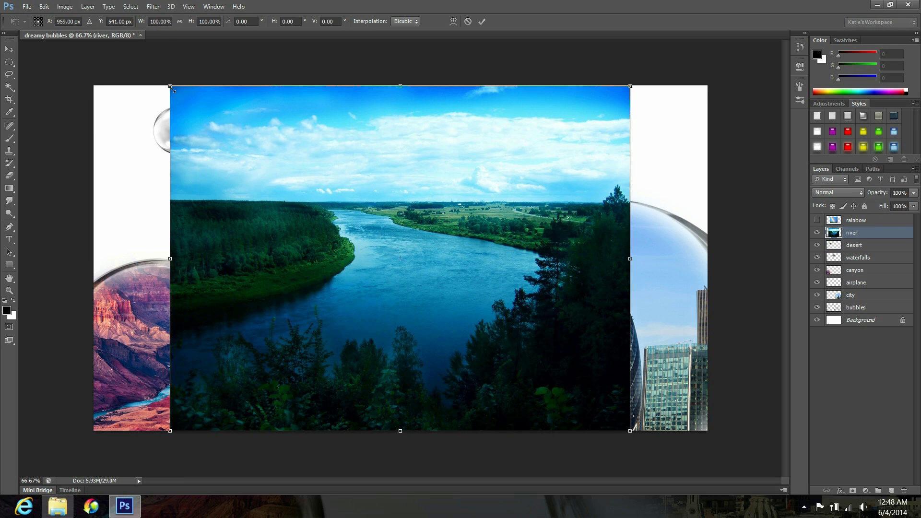
{"action": "left_click_drag", "start_coordinate": [171, 89], "coordinate": [567, 337]}
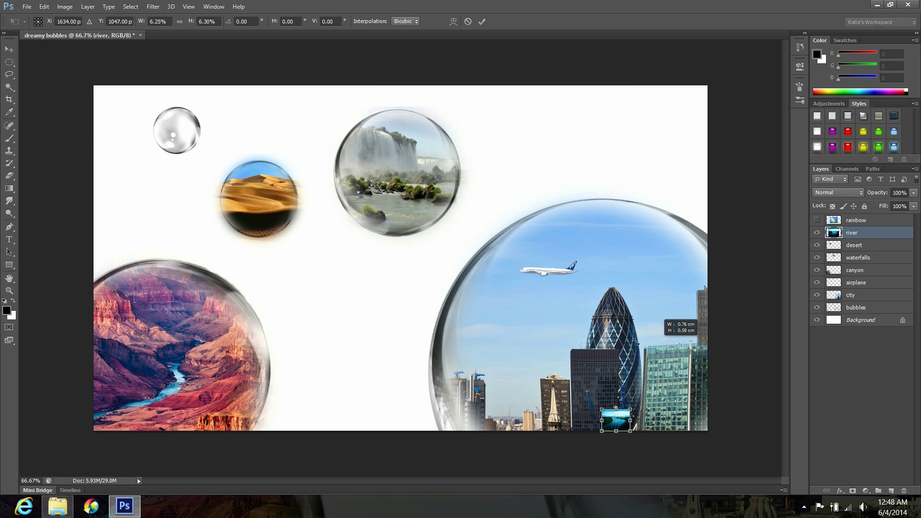
{"action": "left_click_drag", "start_coordinate": [566, 337], "coordinate": [576, 344]}
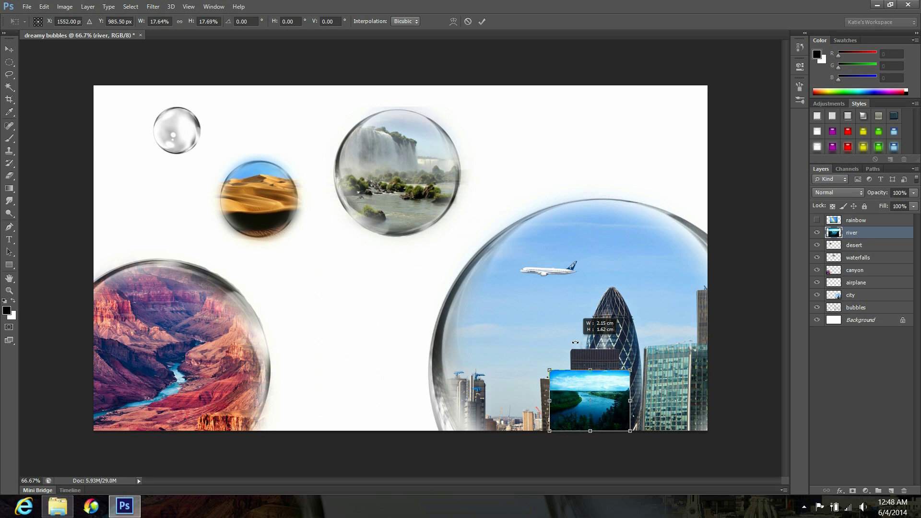
{"action": "key", "text": "Return"}
{"action": "left_click_drag", "start_coordinate": [582, 382], "coordinate": [165, 172]}
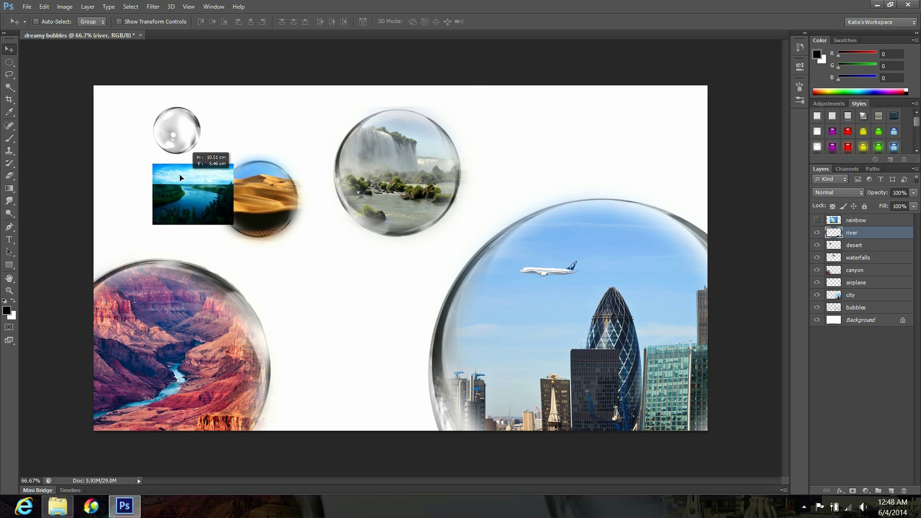
Step: Apply a gentle Liquify push to the river photo with a smaller brush
{"action": "left_click", "coordinate": [153, 7]}
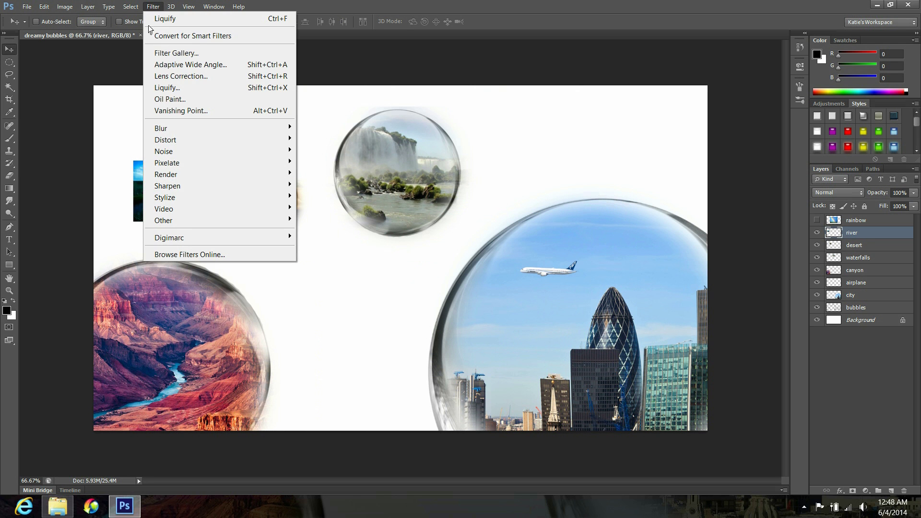
{"action": "left_click", "coordinate": [167, 87]}
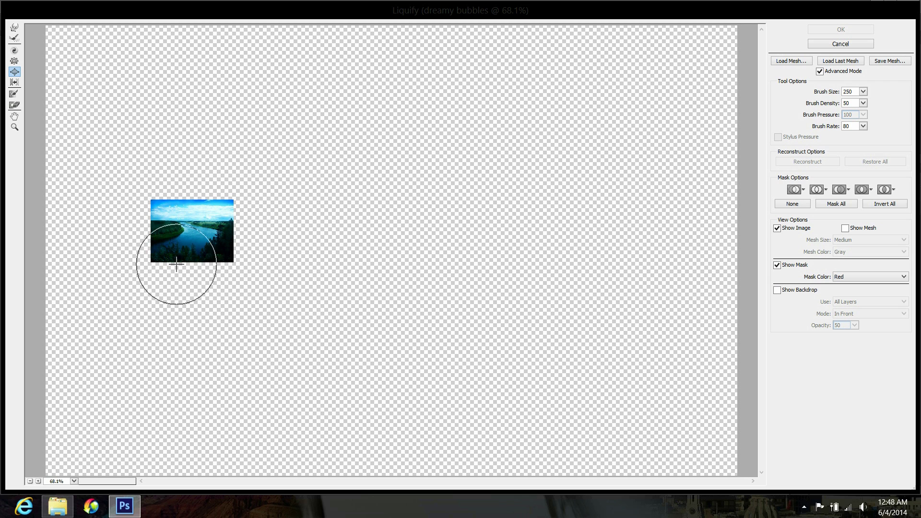
{"action": "key", "text": "bracketleft"}
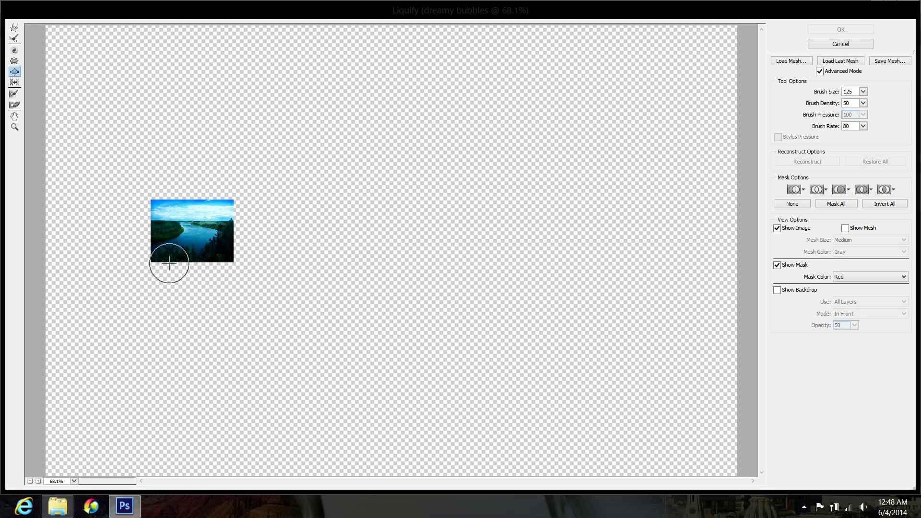
{"action": "key", "text": "bracketleft"}
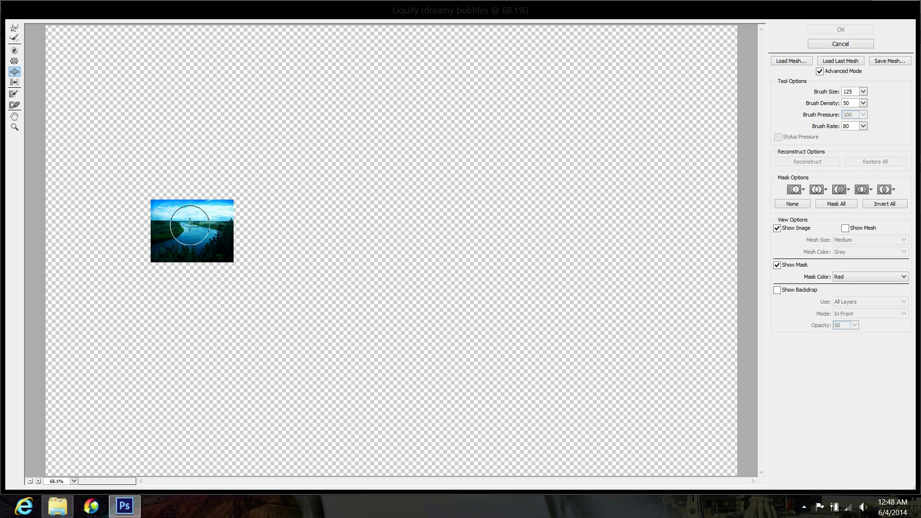
{"action": "key", "text": "bracketright"}
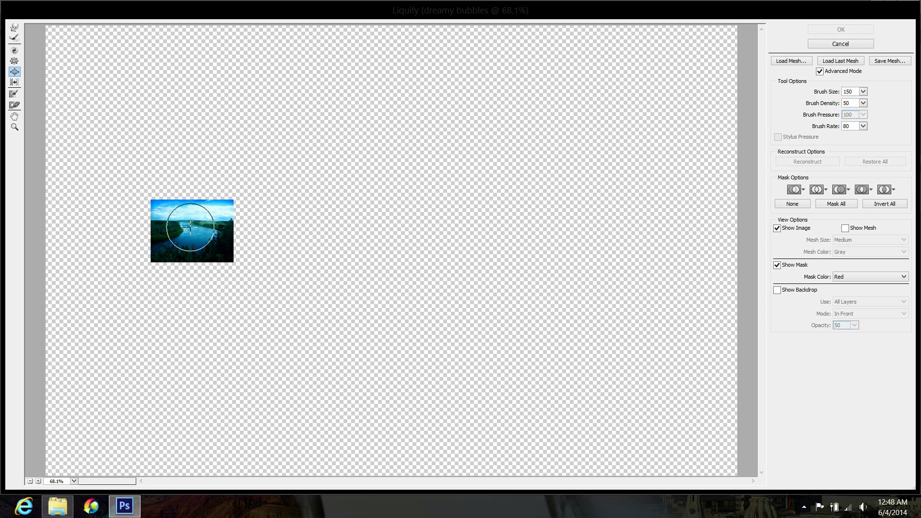
{"action": "left_click", "coordinate": [192, 228]}
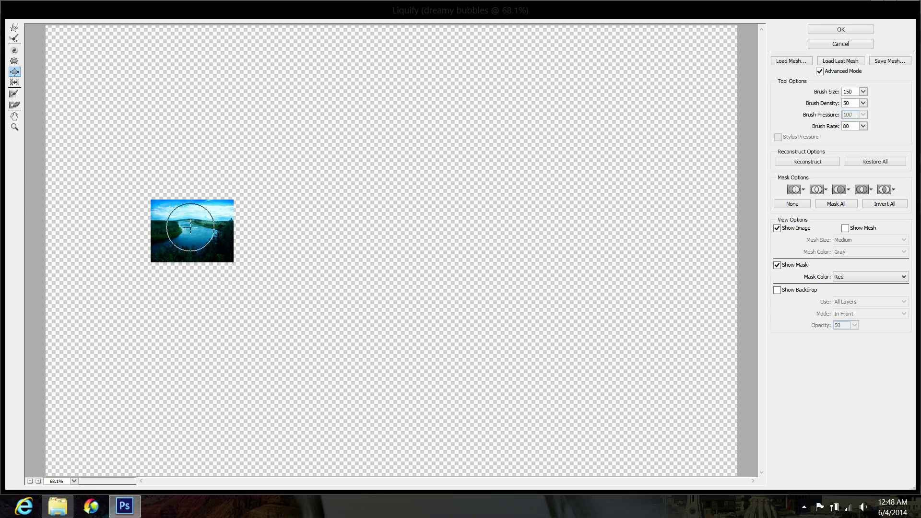
{"action": "left_click", "coordinate": [845, 29]}
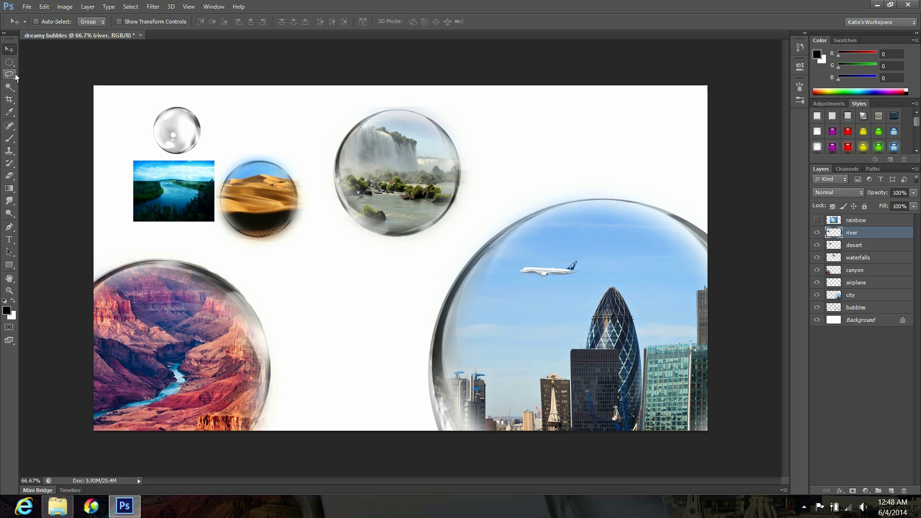
Step: Draw a 10 px feathered elliptical selection over the river photo
{"action": "left_click", "coordinate": [10, 62]}
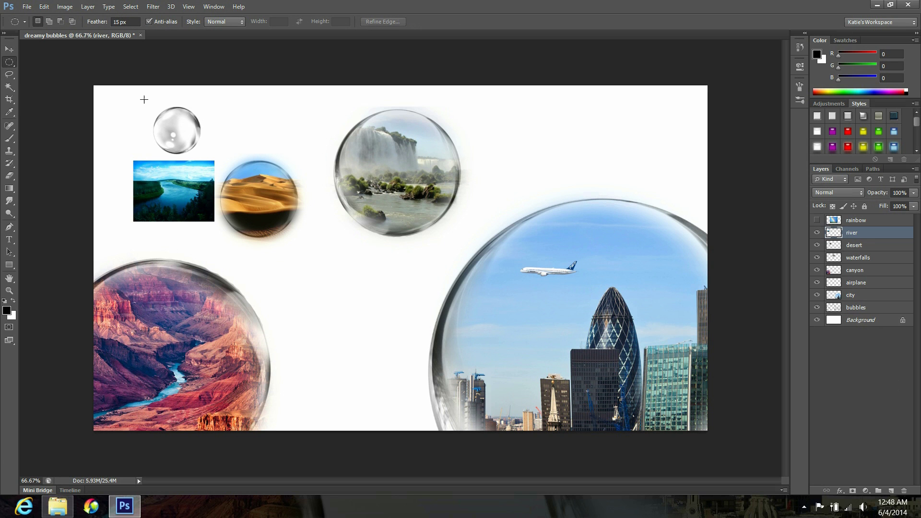
{"action": "left_click_drag", "start_coordinate": [119, 23], "coordinate": [112, 22]}
{"action": "type", "text": "10"}
{"action": "key", "text": "Return"}
{"action": "mouse_move", "coordinate": [150, 167]}
{"action": "left_mouse_down"}
{"action": "mouse_move", "coordinate": [201, 217]}
{"action": "mouse_move", "coordinate": [193, 207]}
{"action": "left_mouse_up"}
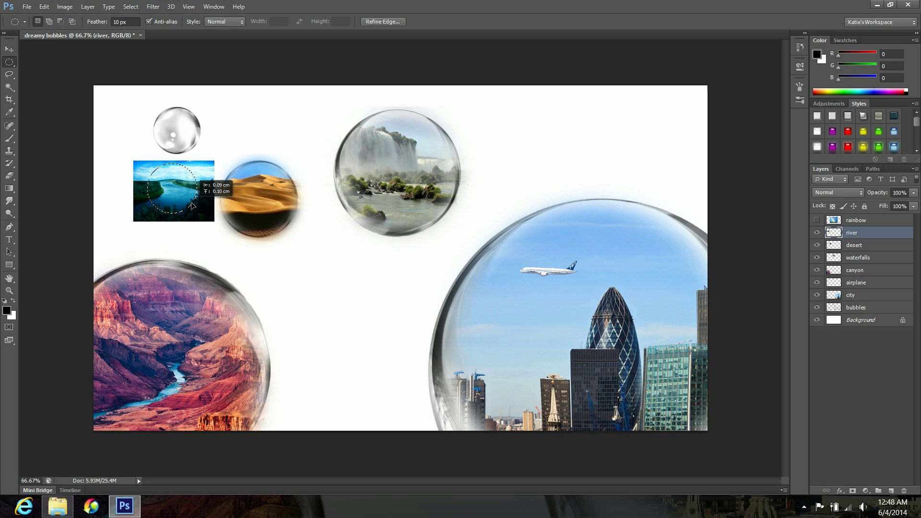
Step: Delete the river outside the circle, deselect, and move it onto the small bubble
{"action": "left_click", "coordinate": [130, 7]}
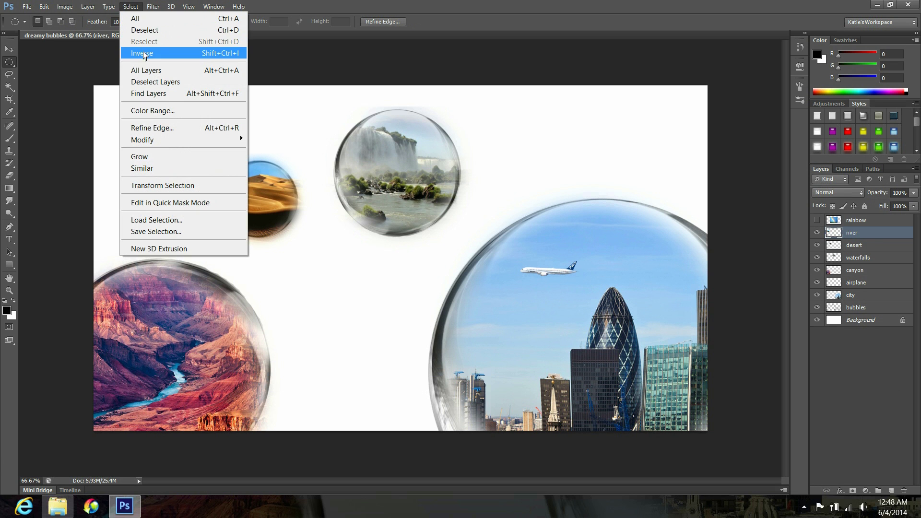
{"action": "left_click", "coordinate": [144, 53]}
{"action": "key", "text": "Delete"}
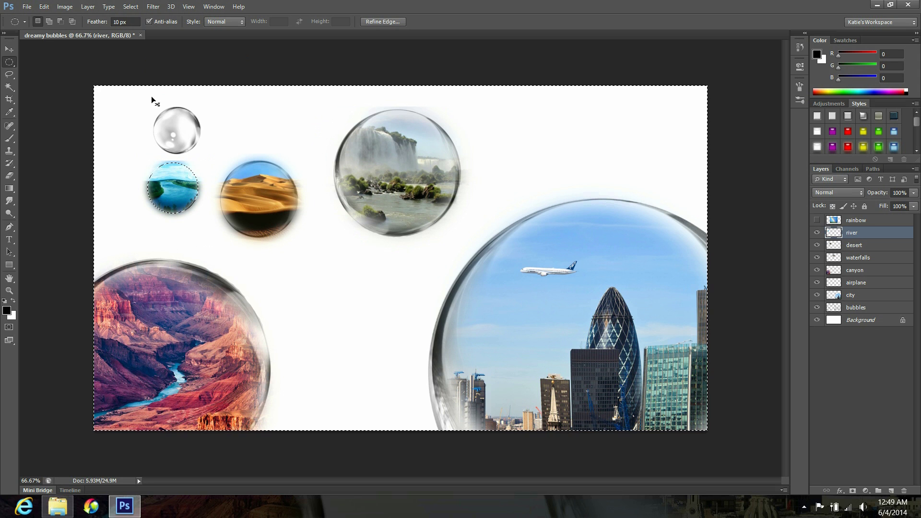
{"action": "key", "text": "ctrl+d"}
{"action": "key", "text": "v"}
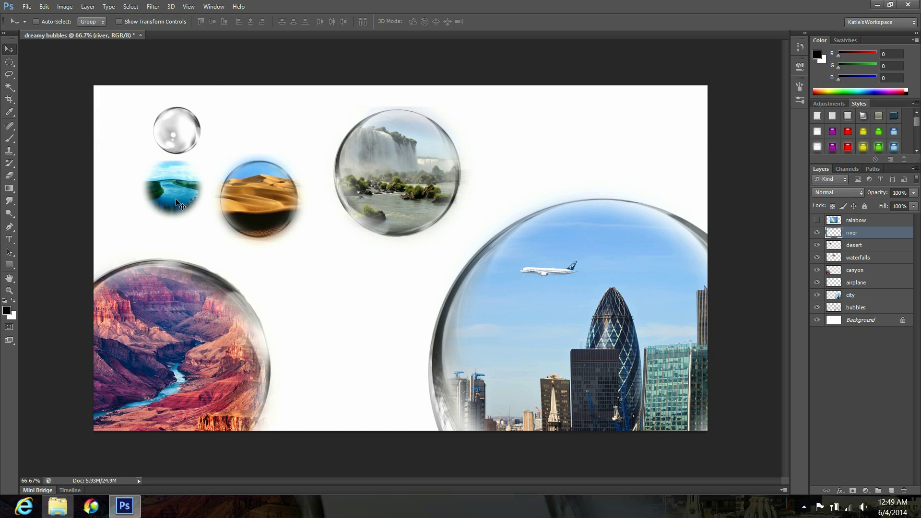
{"action": "left_click_drag", "start_coordinate": [175, 203], "coordinate": [179, 142]}
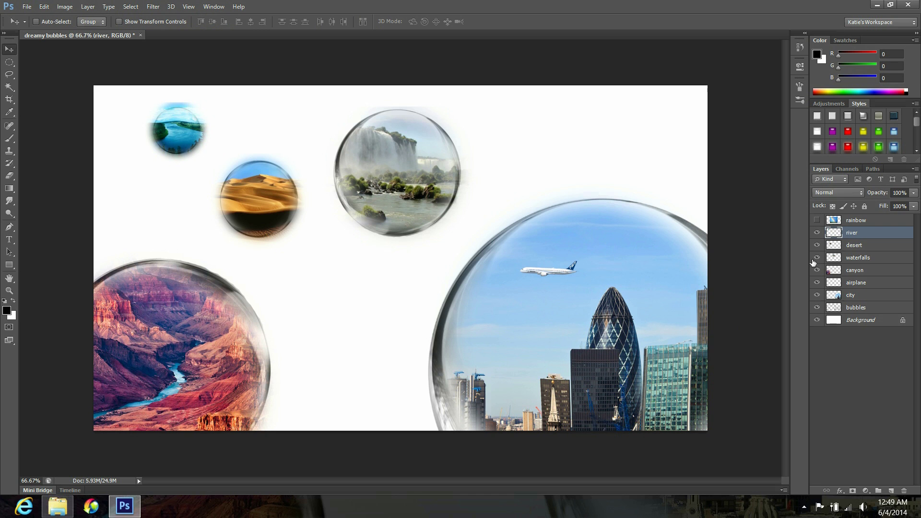
Step: Hide the river, desert, waterfalls, canyon, airplane and city layers, then show and select city
{"action": "left_click_drag", "start_coordinate": [817, 232], "coordinate": [817, 288]}
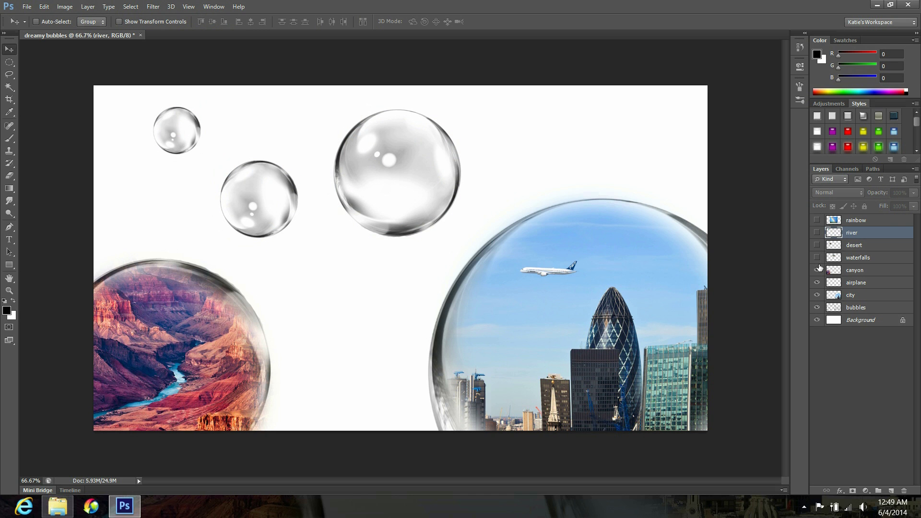
{"action": "left_click", "coordinate": [817, 296]}
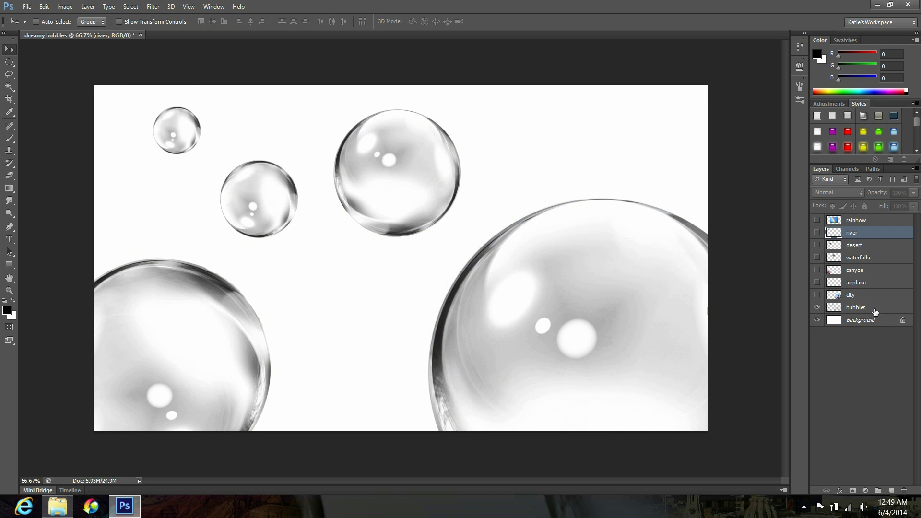
{"action": "left_click", "coordinate": [876, 310]}
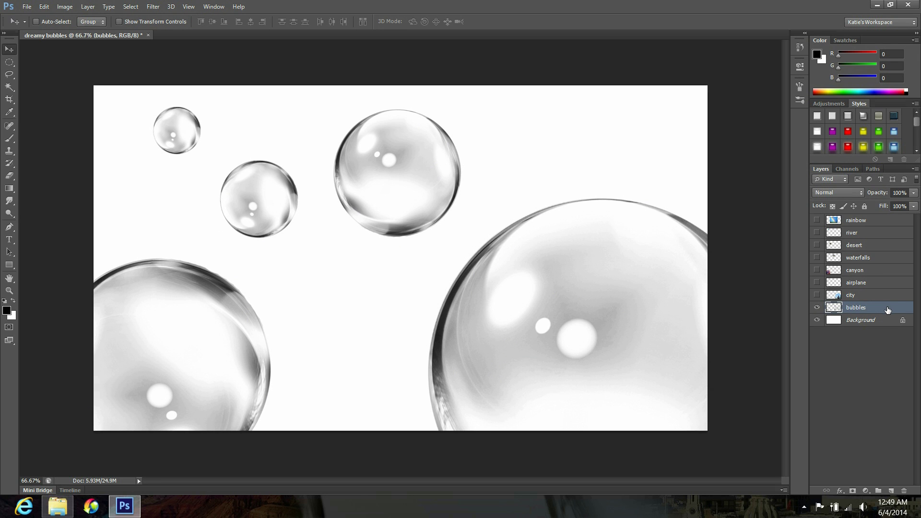
{"action": "left_click", "coordinate": [817, 296]}
{"action": "left_click", "coordinate": [863, 296]}
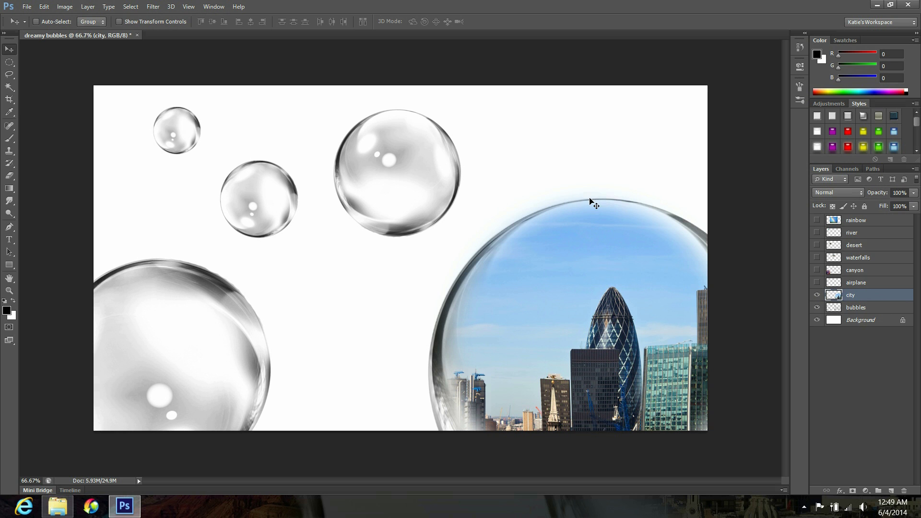
Step: Set the Eraser to a soft brush at 87% opacity and show the airplane and canyon layers
{"action": "left_click", "coordinate": [10, 175]}
{"action": "left_click", "coordinate": [45, 21]}
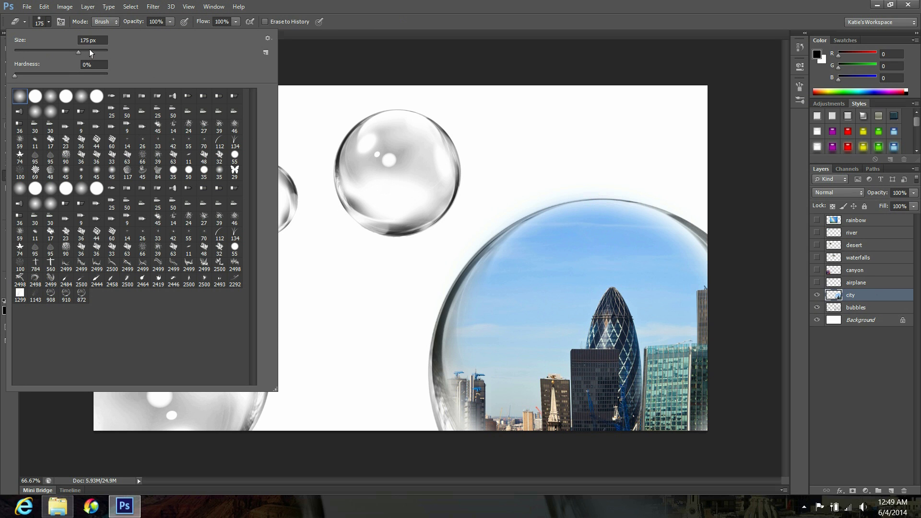
{"action": "left_click", "coordinate": [170, 24]}
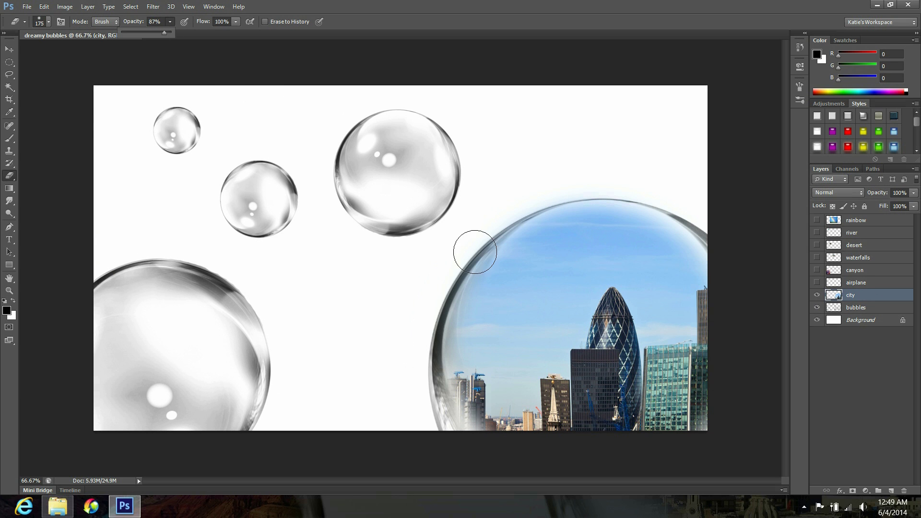
{"action": "left_click", "coordinate": [539, 188]}
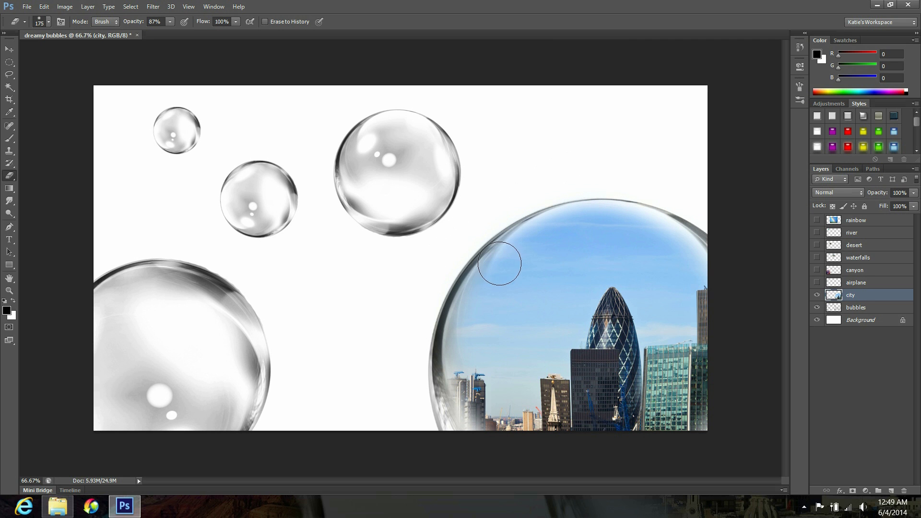
{"action": "left_click", "coordinate": [817, 283]}
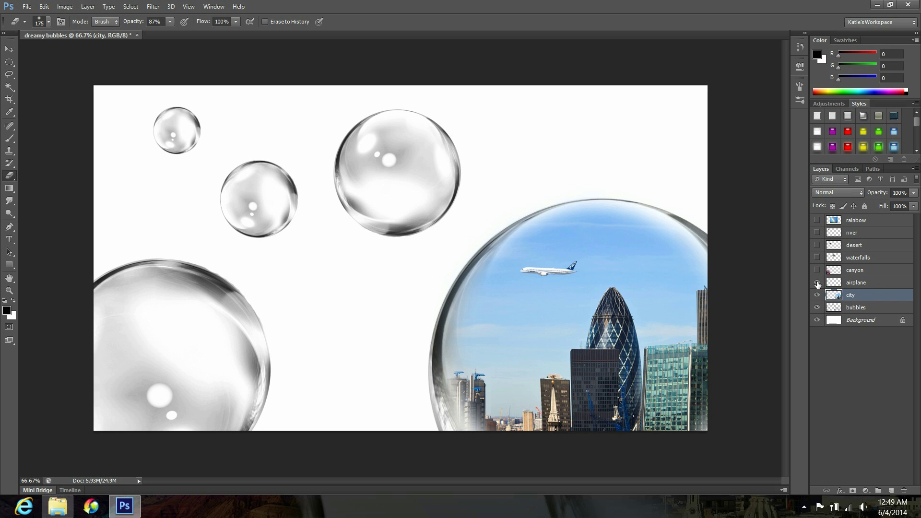
{"action": "left_click", "coordinate": [835, 271]}
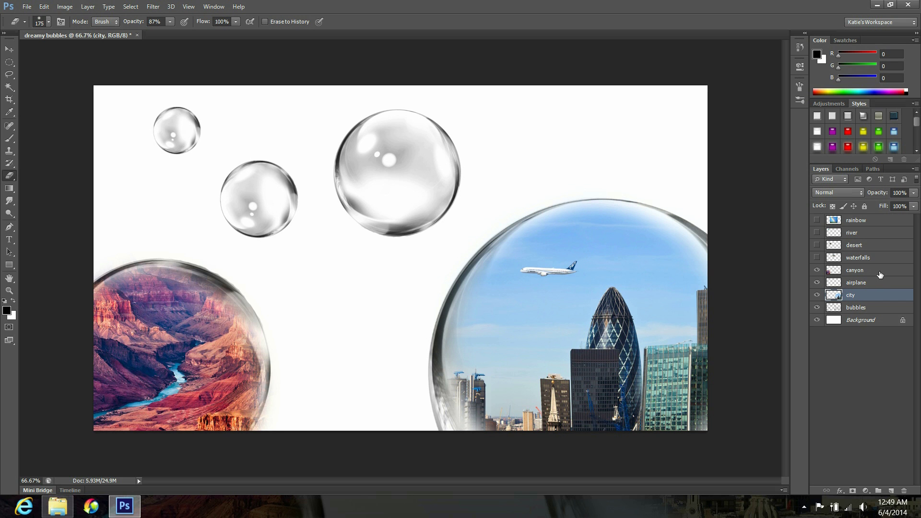
Step: On the canyon layer, erase the bottom-right overspill, then lightly erase the top edge at 26% opacity
{"action": "left_click", "coordinate": [881, 272]}
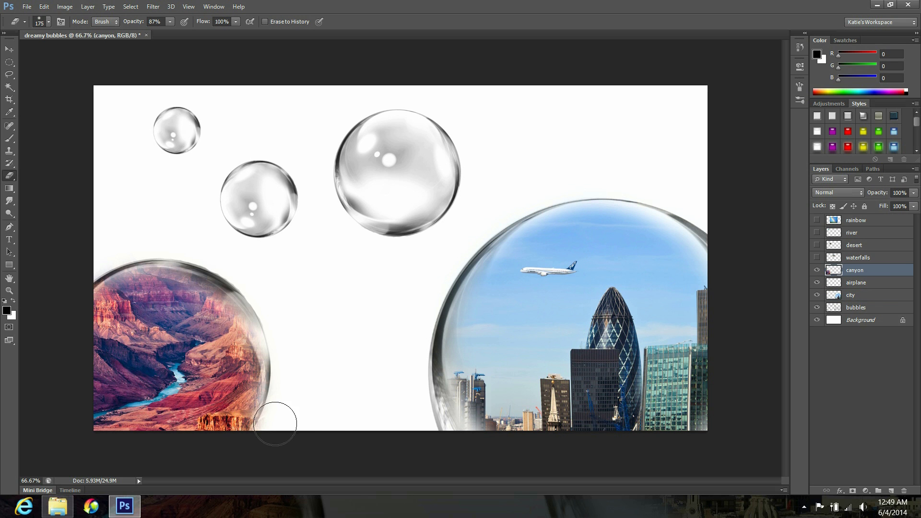
{"action": "left_click_drag", "start_coordinate": [275, 421], "coordinate": [267, 443]}
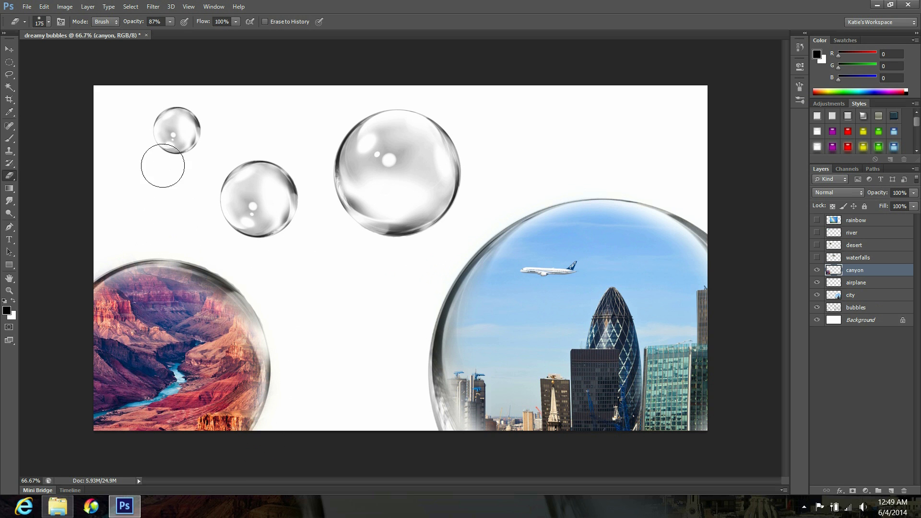
{"action": "left_click", "coordinate": [170, 23]}
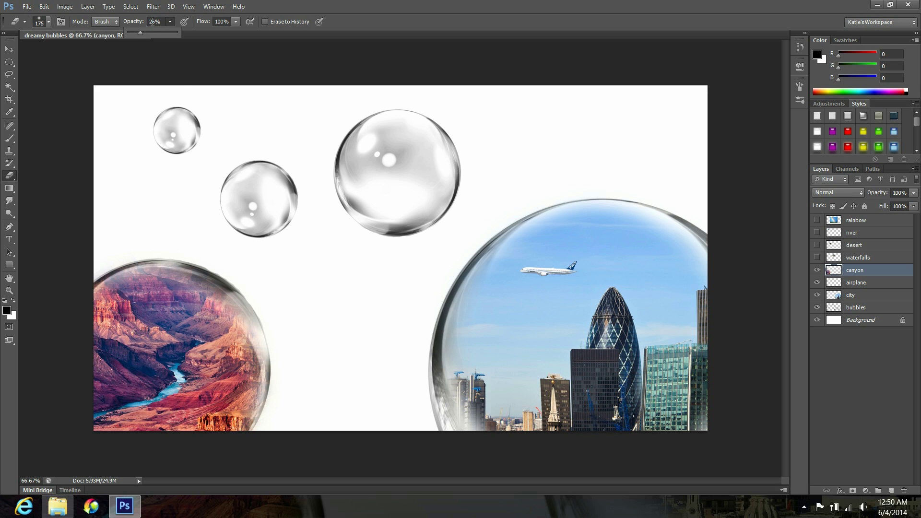
{"action": "left_click_drag", "start_coordinate": [205, 252], "coordinate": [145, 252]}
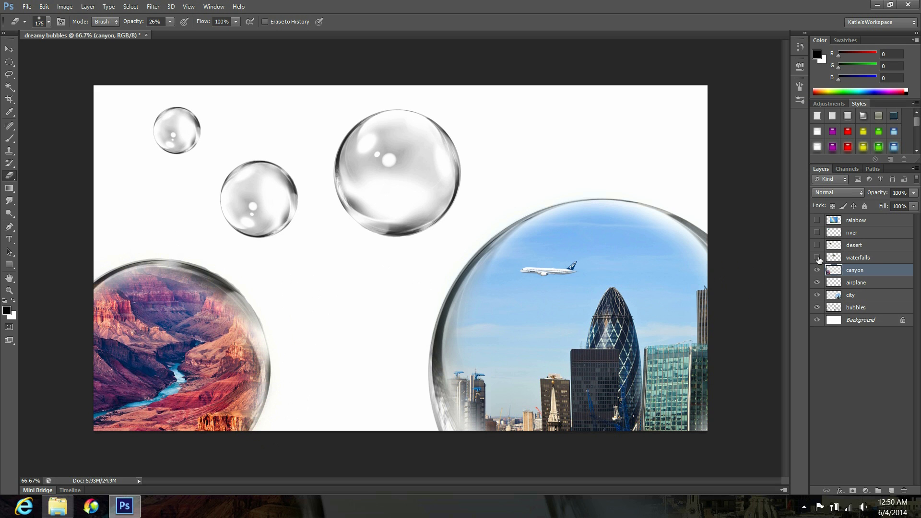
Step: Show and select the waterfalls layer, with eraser opacity 75% and brush size 90
{"action": "left_click", "coordinate": [817, 259]}
{"action": "left_click", "coordinate": [875, 260]}
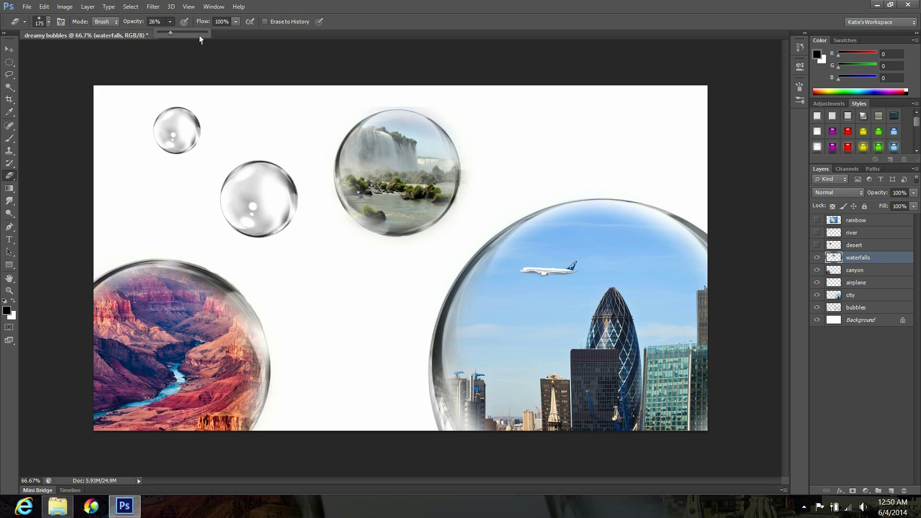
{"action": "left_click_drag", "start_coordinate": [171, 32], "coordinate": [195, 33]}
{"action": "key", "text": "bracketleft"}
{"action": "key", "text": "bracketleft"}
{"action": "key", "text": "bracketleft"}
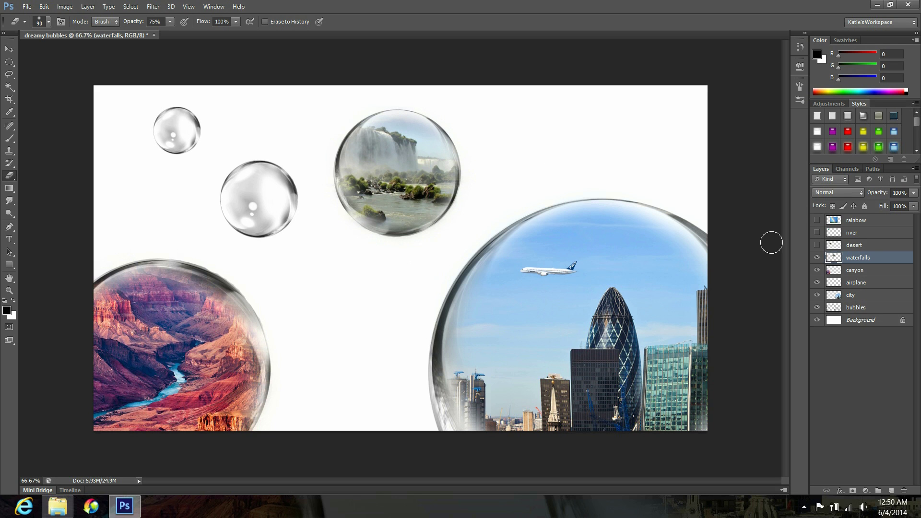
Step: Show and select the desert layer and zoom in to 200% on its bubble
{"action": "left_click", "coordinate": [817, 245]}
{"action": "left_click", "coordinate": [864, 245]}
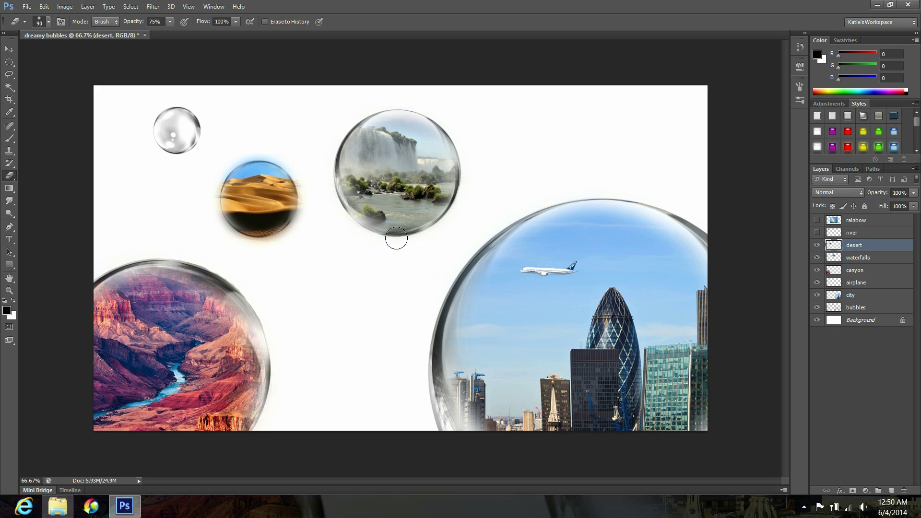
{"action": "left_click", "coordinate": [10, 291]}
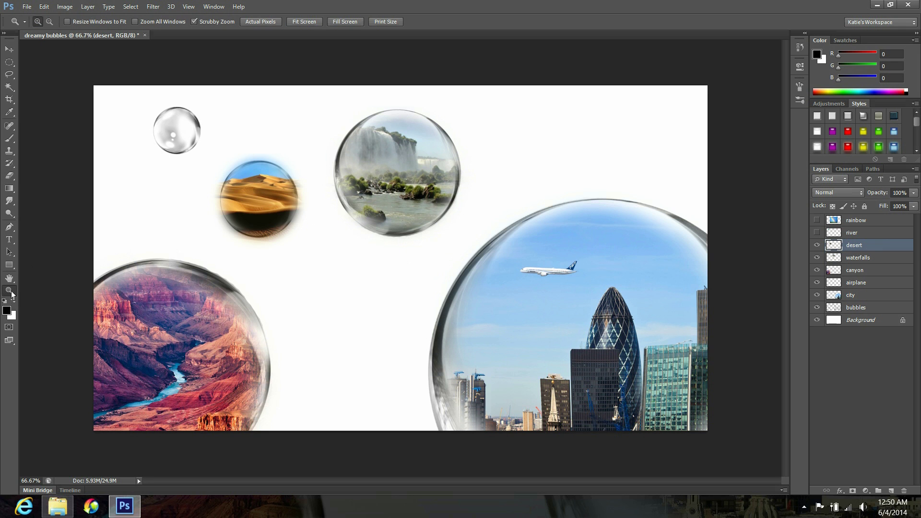
{"action": "left_click", "coordinate": [260, 198]}
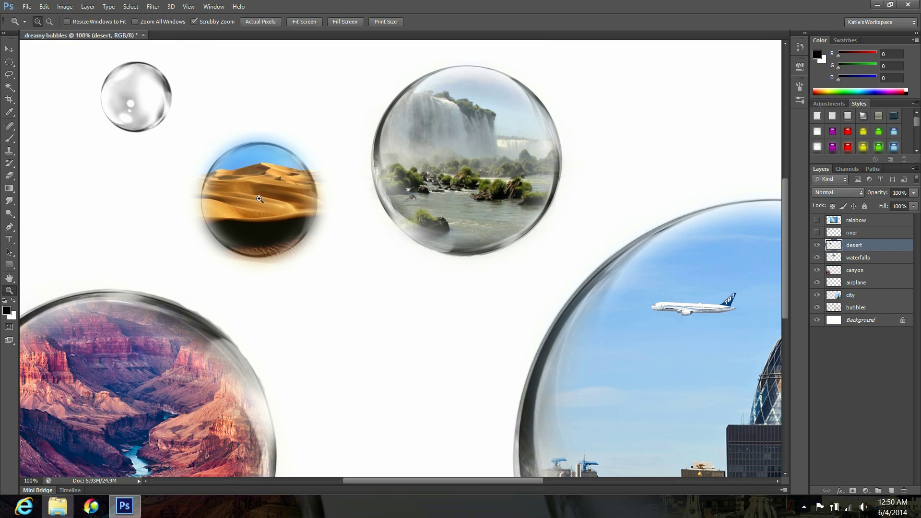
{"action": "left_click", "coordinate": [260, 199]}
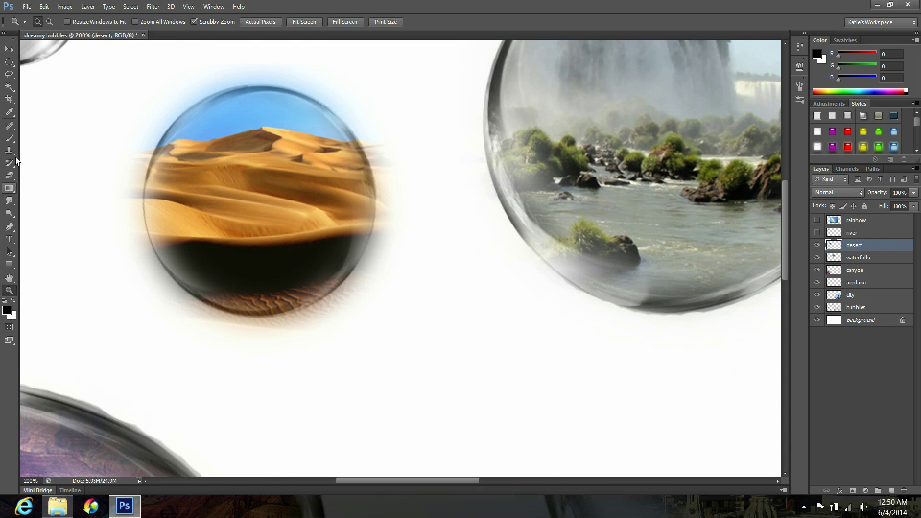
Step: Erase the blurry sand and sky around the desert bubble, lowering opacity to 22%
{"action": "left_click", "coordinate": [10, 175]}
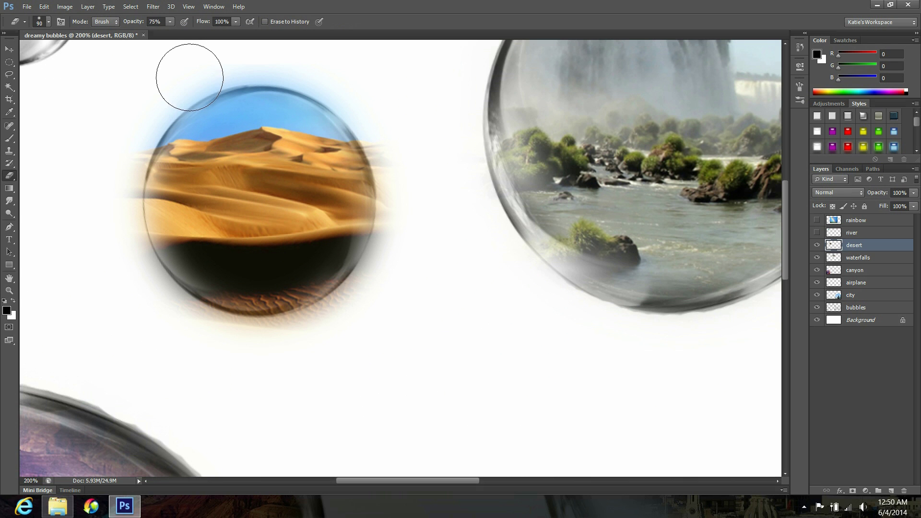
{"action": "key", "text": "bracketleft"}
{"action": "key", "text": "bracketleft"}
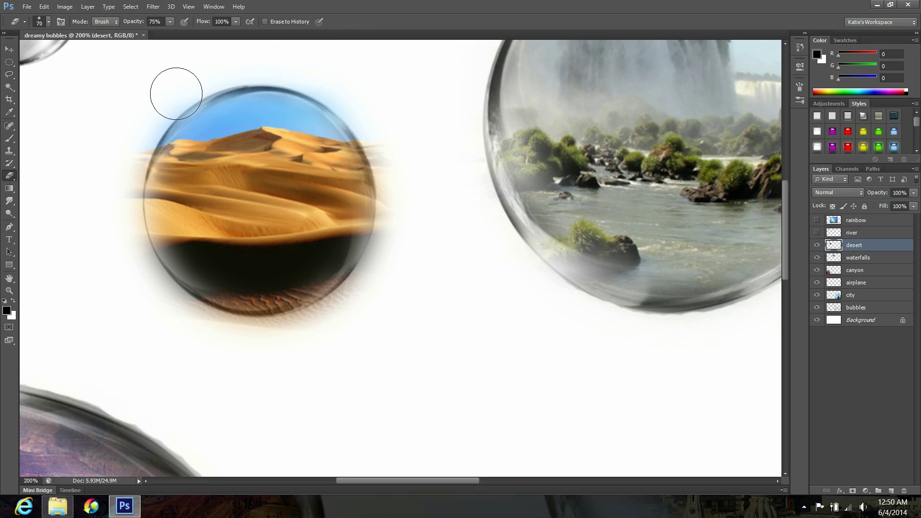
{"action": "mouse_move", "coordinate": [155, 123]}
{"action": "left_mouse_down"}
{"action": "mouse_move", "coordinate": [122, 185]}
{"action": "mouse_move", "coordinate": [169, 316]}
{"action": "mouse_move", "coordinate": [299, 342]}
{"action": "left_mouse_up"}
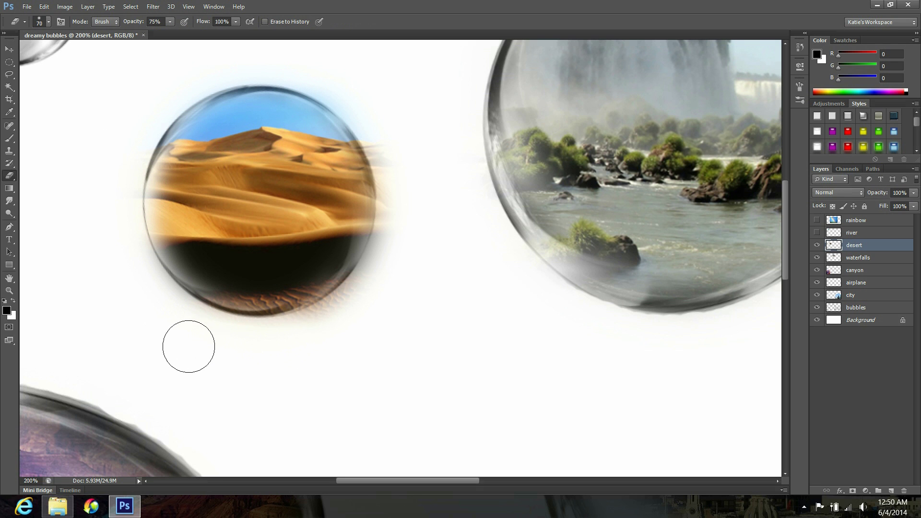
{"action": "mouse_move", "coordinate": [189, 346]}
{"action": "left_mouse_down"}
{"action": "mouse_move", "coordinate": [389, 274]}
{"action": "mouse_move", "coordinate": [322, 336]}
{"action": "mouse_move", "coordinate": [396, 245]}
{"action": "mouse_move", "coordinate": [388, 136]}
{"action": "mouse_move", "coordinate": [396, 259]}
{"action": "mouse_move", "coordinate": [352, 95]}
{"action": "mouse_move", "coordinate": [302, 79]}
{"action": "mouse_move", "coordinate": [382, 129]}
{"action": "mouse_move", "coordinate": [295, 70]}
{"action": "left_mouse_up"}
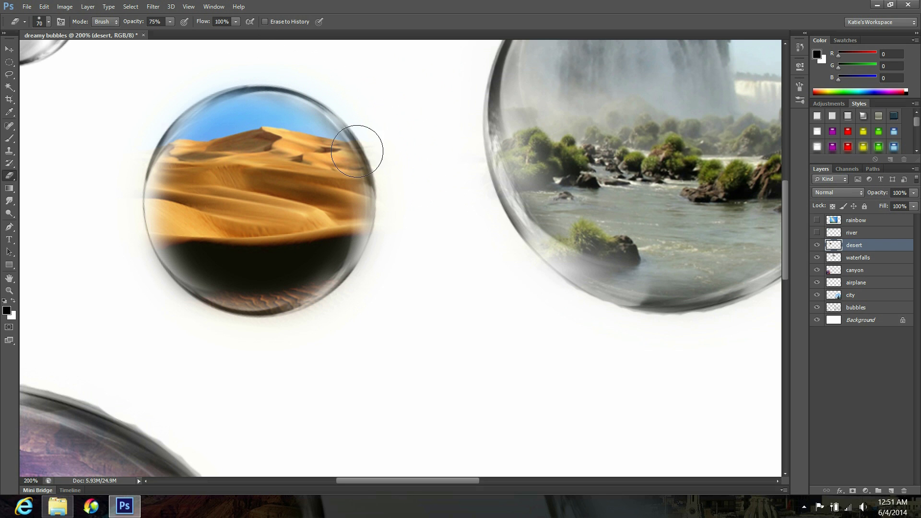
{"action": "left_click", "coordinate": [170, 22]}
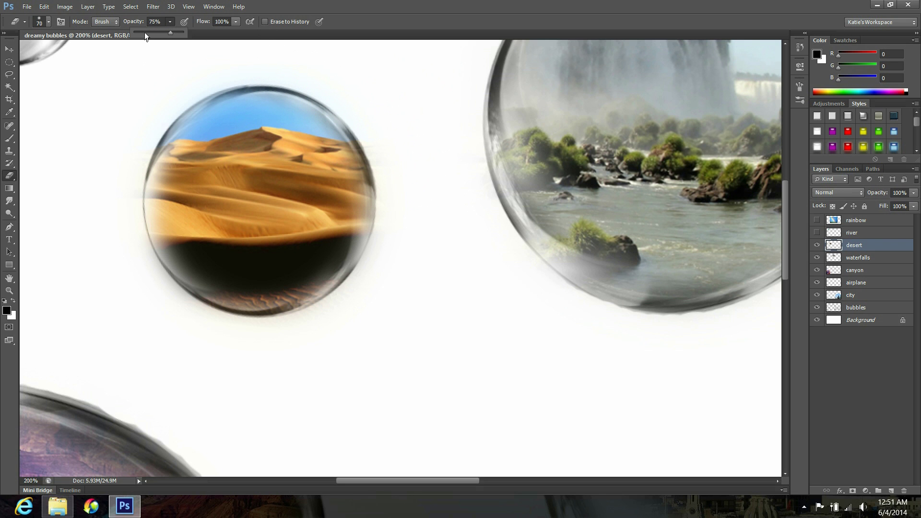
{"action": "left_click", "coordinate": [145, 32]}
{"action": "key", "text": "bracketleft"}
{"action": "key", "text": "bracketleft"}
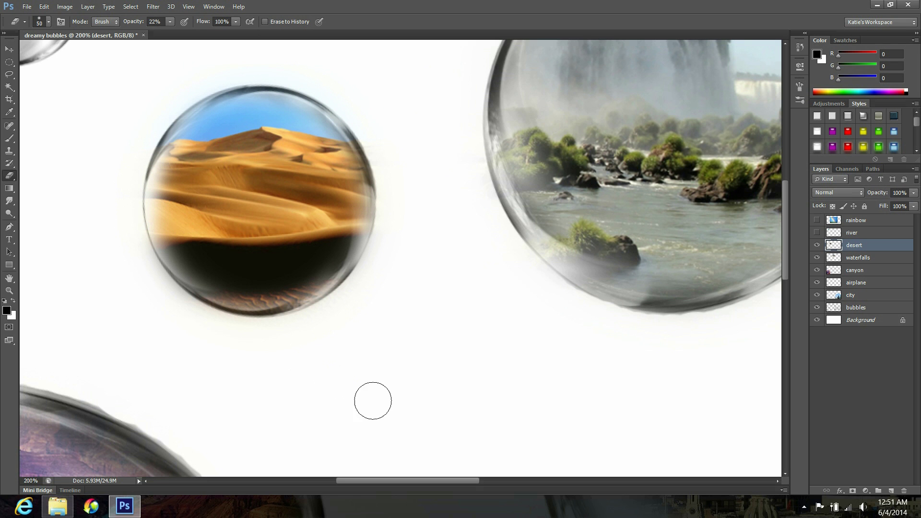
{"action": "left_click_drag", "start_coordinate": [431, 482], "coordinate": [378, 481]}
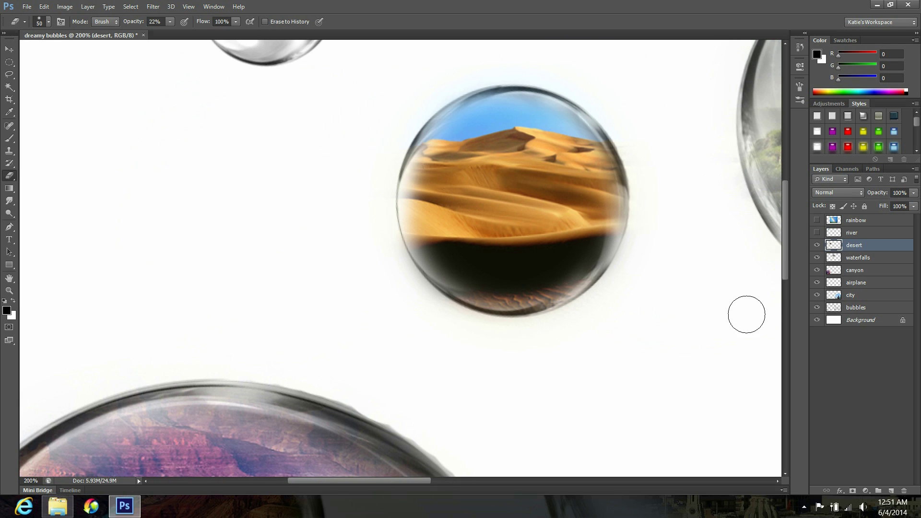
{"action": "left_click_drag", "start_coordinate": [783, 257], "coordinate": [782, 208]}
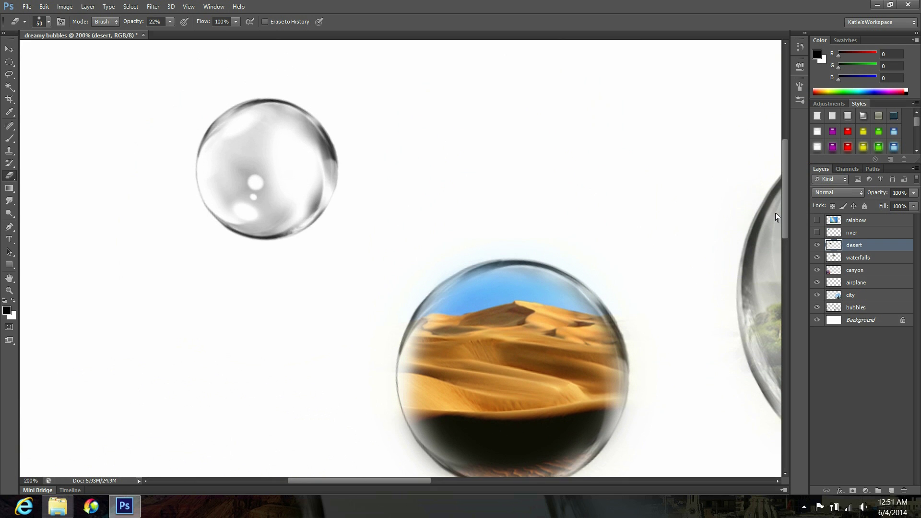
Step: Show and select the river layer, and set Eraser opacity to 81%
{"action": "left_click", "coordinate": [817, 232]}
{"action": "left_click", "coordinate": [864, 233]}
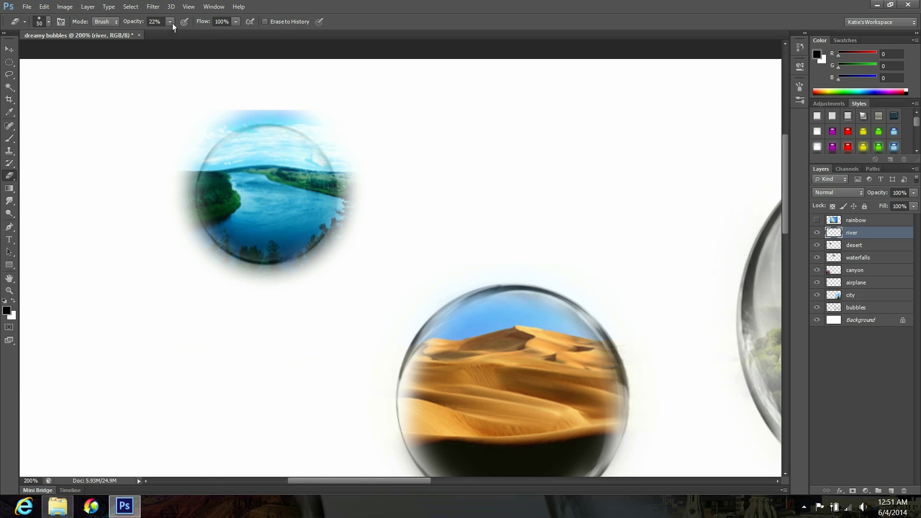
{"action": "left_click", "coordinate": [200, 32]}
{"action": "key", "text": "Return"}
Step: Erase the river photo's overspill and blue halo around the top-left bubble's edges
{"action": "mouse_move", "coordinate": [321, 140]}
{"action": "left_mouse_down"}
{"action": "mouse_move", "coordinate": [357, 220]}
{"action": "mouse_move", "coordinate": [348, 155]}
{"action": "mouse_move", "coordinate": [331, 261]}
{"action": "left_mouse_up"}
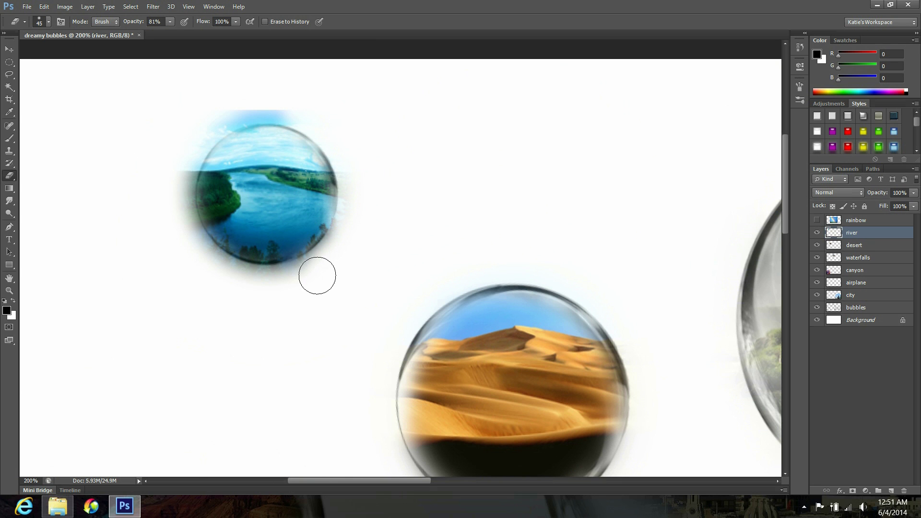
{"action": "key", "text": "bracketleft"}
{"action": "key", "text": "bracketleft"}
{"action": "left_click_drag", "start_coordinate": [315, 265], "coordinate": [351, 181]}
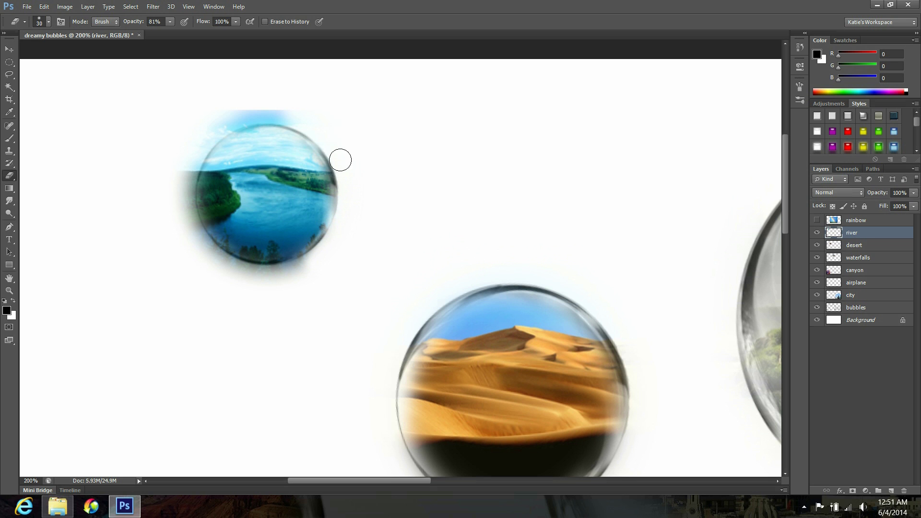
{"action": "left_click_drag", "start_coordinate": [301, 124], "coordinate": [222, 127]}
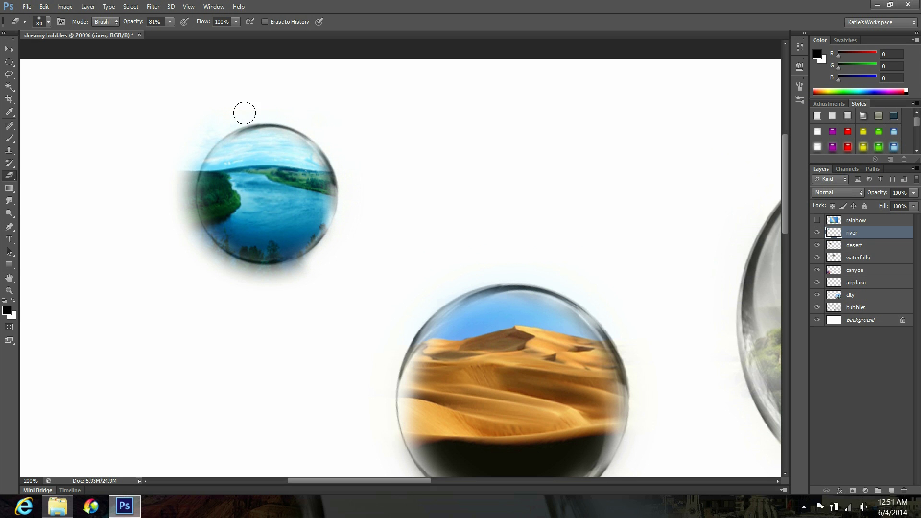
{"action": "mouse_move", "coordinate": [226, 127]}
{"action": "left_mouse_down"}
{"action": "mouse_move", "coordinate": [198, 250]}
{"action": "mouse_move", "coordinate": [184, 163]}
{"action": "left_mouse_up"}
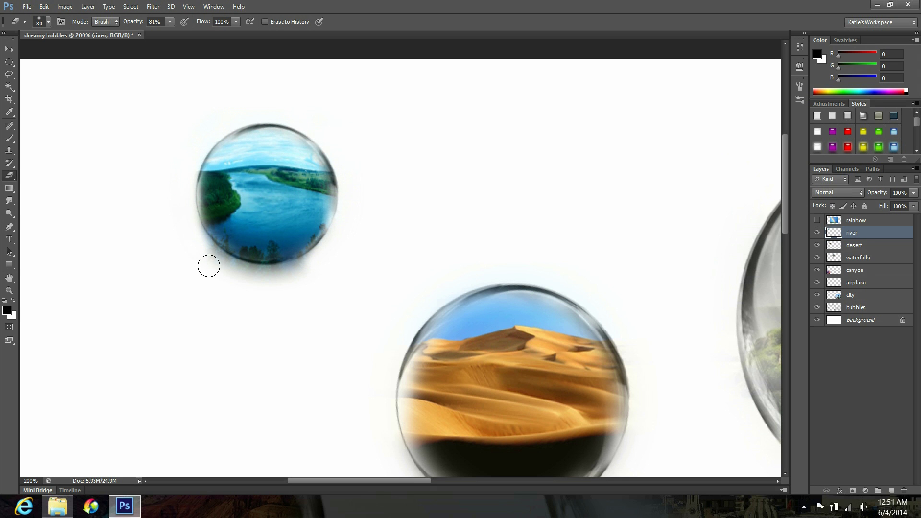
{"action": "left_click_drag", "start_coordinate": [203, 243], "coordinate": [323, 261]}
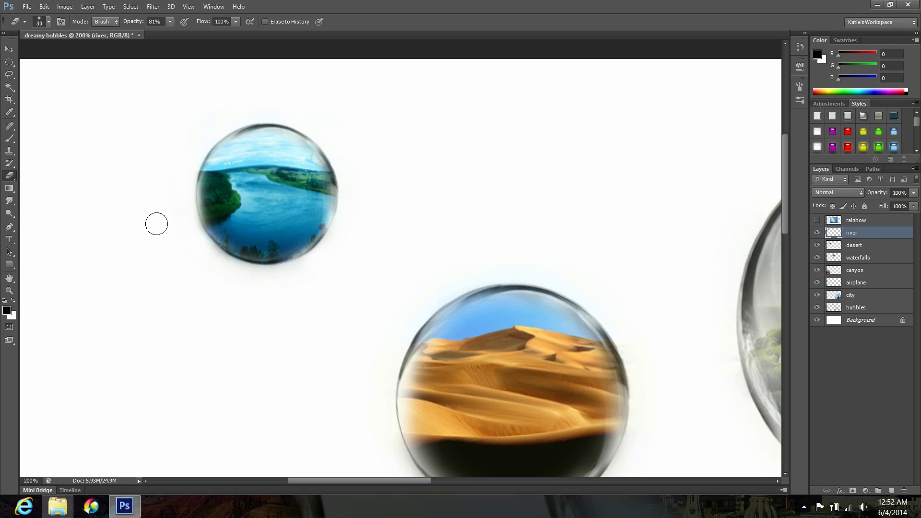
Step: Fit the whole composite on screen using the Zoom tool's options
{"action": "left_click", "coordinate": [9, 292]}
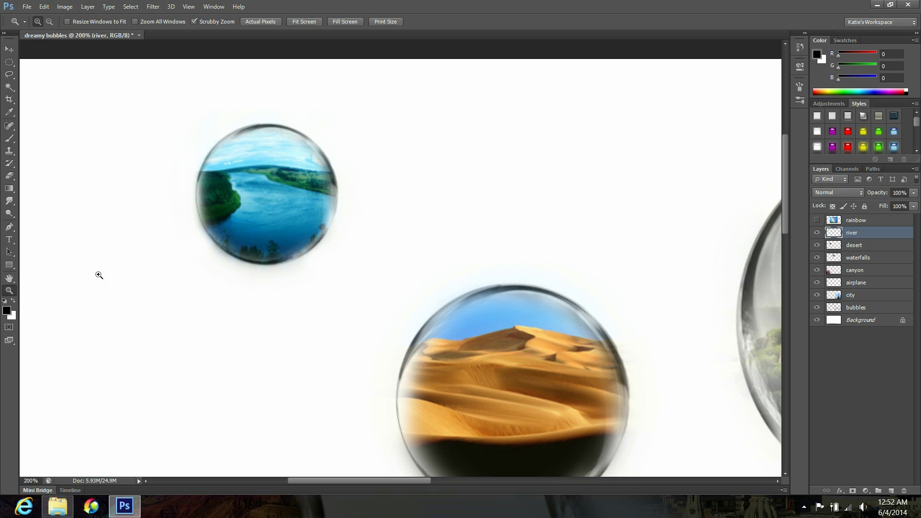
{"action": "right_click", "coordinate": [144, 269]}
{"action": "left_click", "coordinate": [181, 276]}
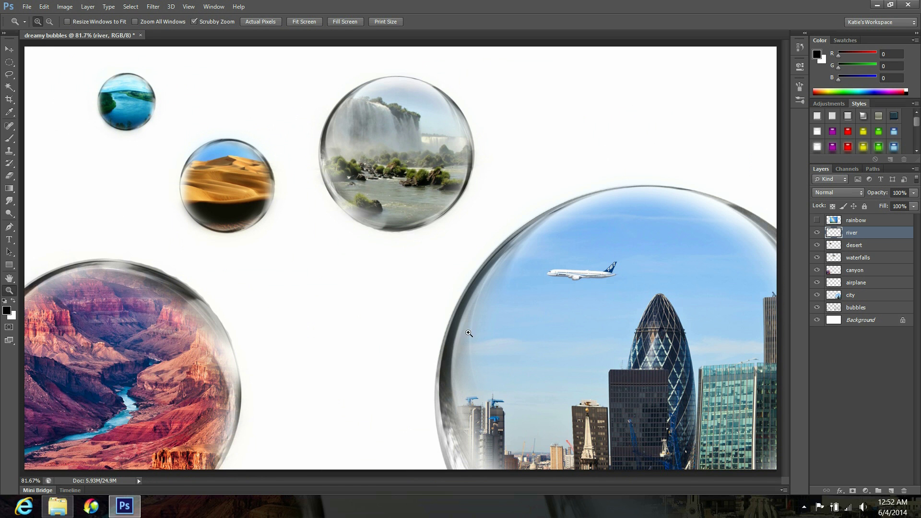
Step: Delete the rainbow layer, then select the bubbles layer with the Move tool
{"action": "left_click", "coordinate": [817, 220]}
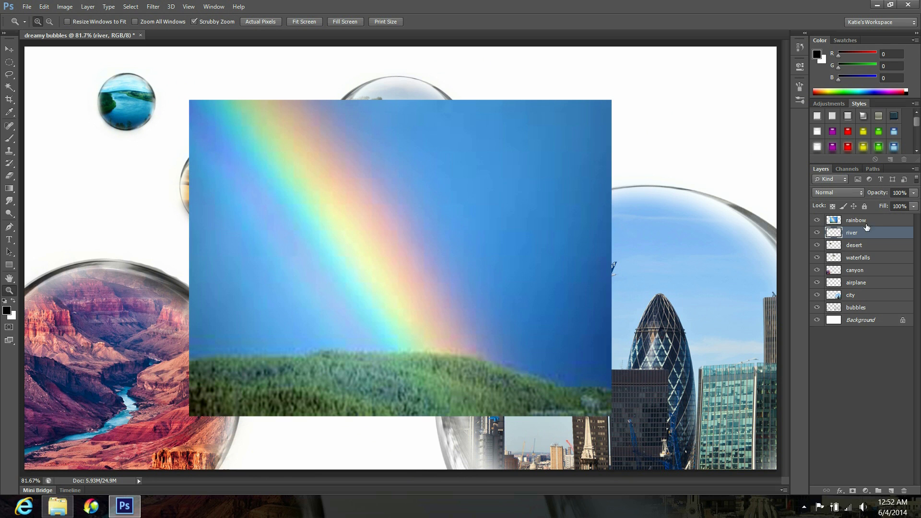
{"action": "left_click", "coordinate": [877, 225]}
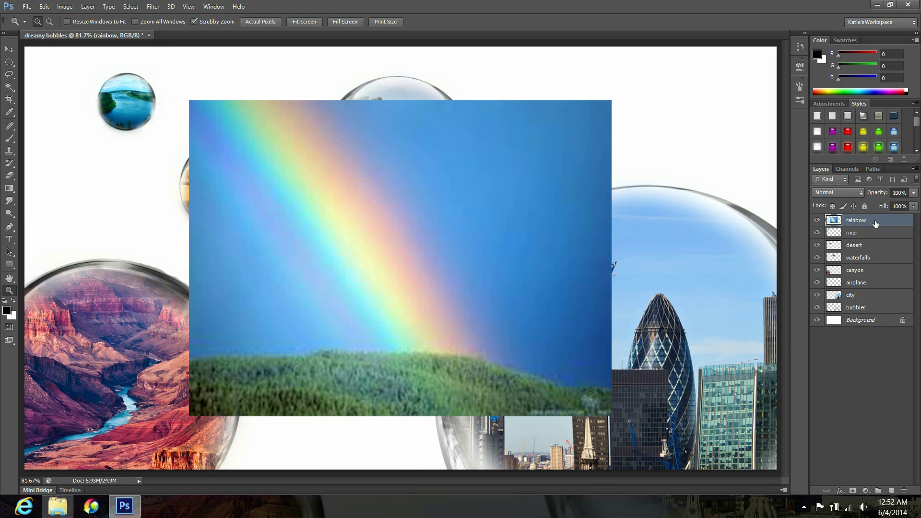
{"action": "left_click_drag", "start_coordinate": [876, 223], "coordinate": [904, 492]}
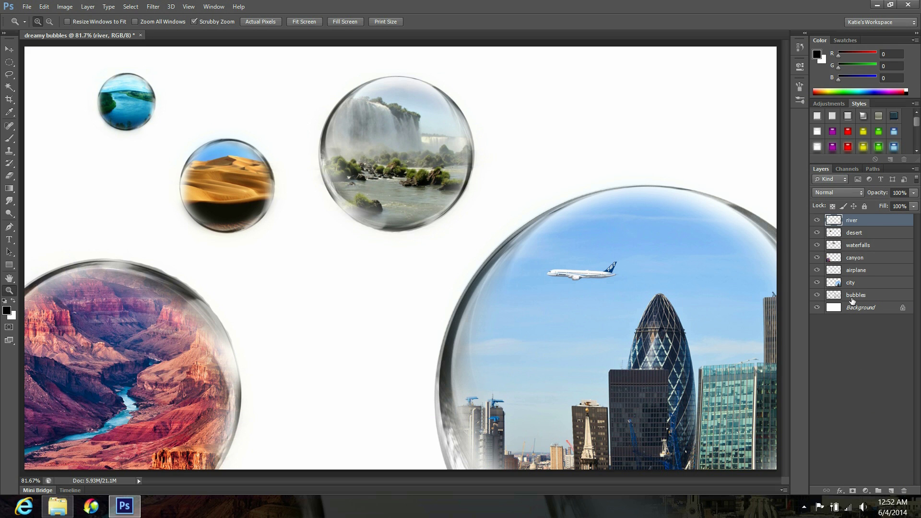
{"action": "left_click", "coordinate": [872, 299]}
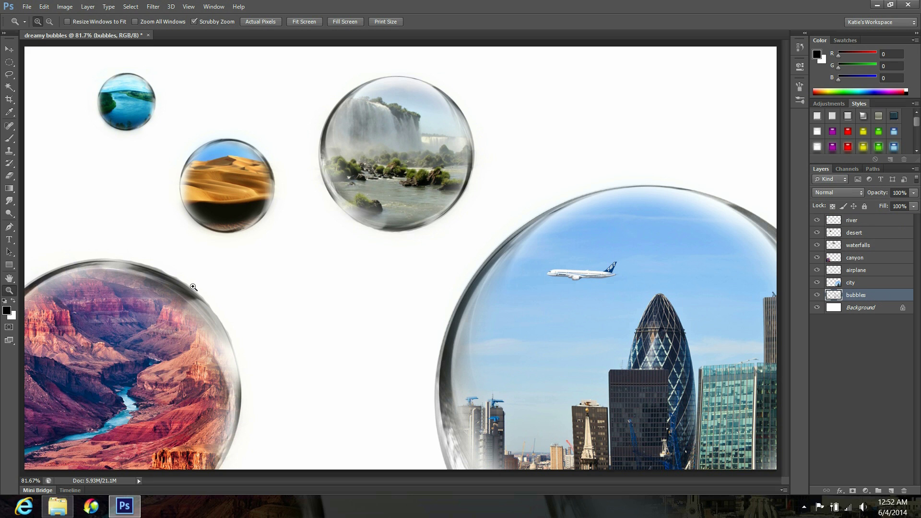
{"action": "key", "text": "v"}
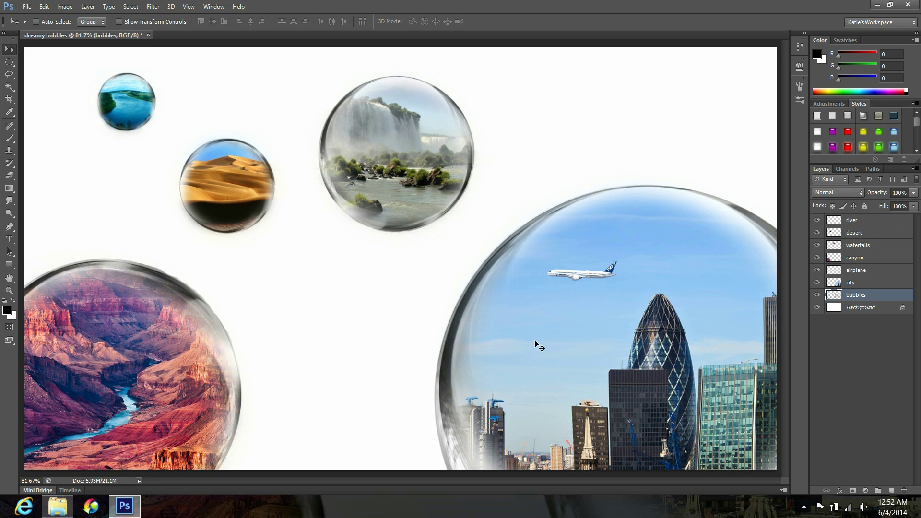
Step: Add an Outer Glow with a near-black colour to the bubbles layer
{"action": "double_click", "coordinate": [895, 296]}
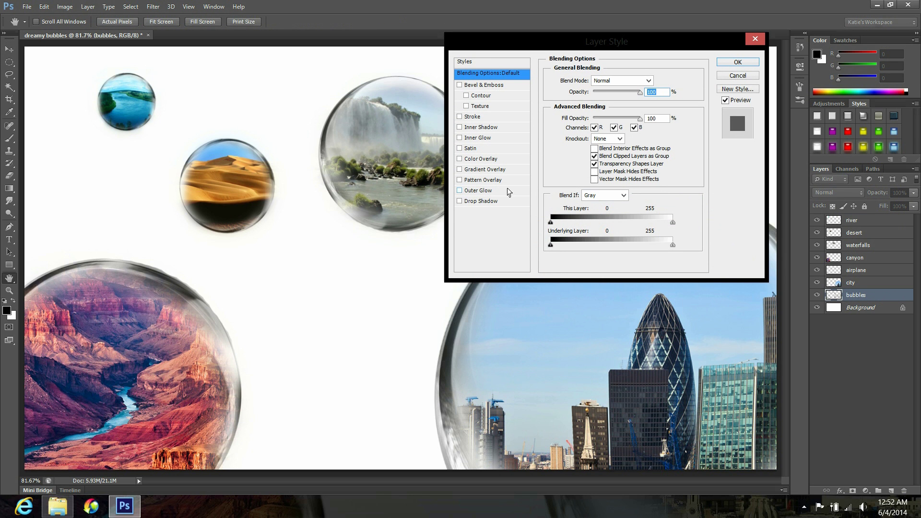
{"action": "left_click", "coordinate": [481, 192]}
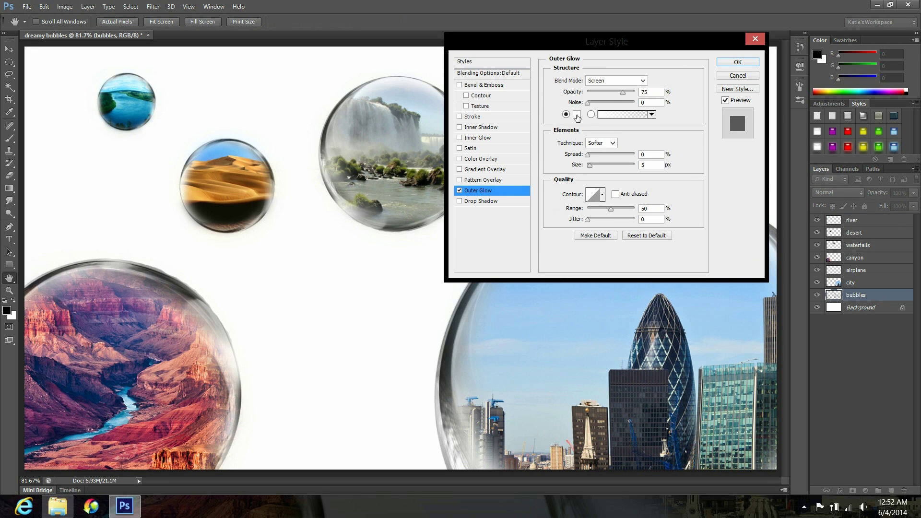
{"action": "left_click", "coordinate": [577, 116]}
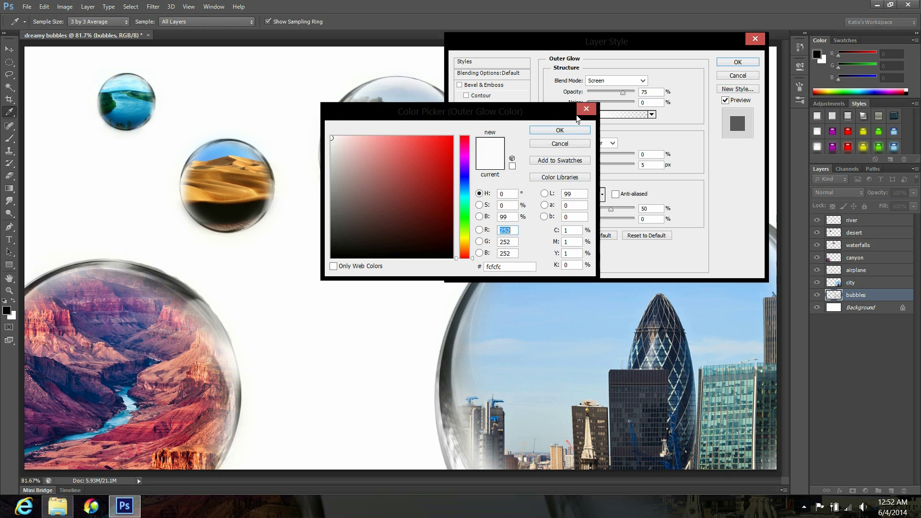
{"action": "left_click", "coordinate": [338, 250]}
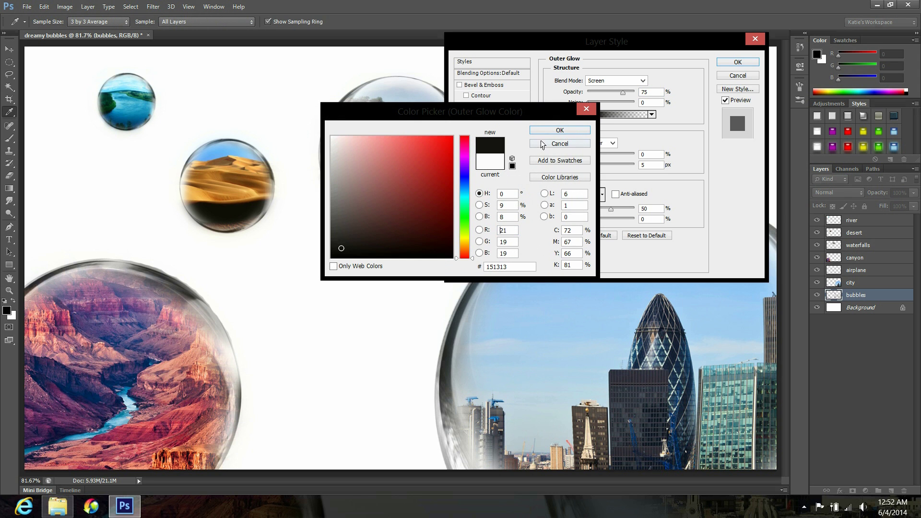
{"action": "left_click", "coordinate": [559, 130]}
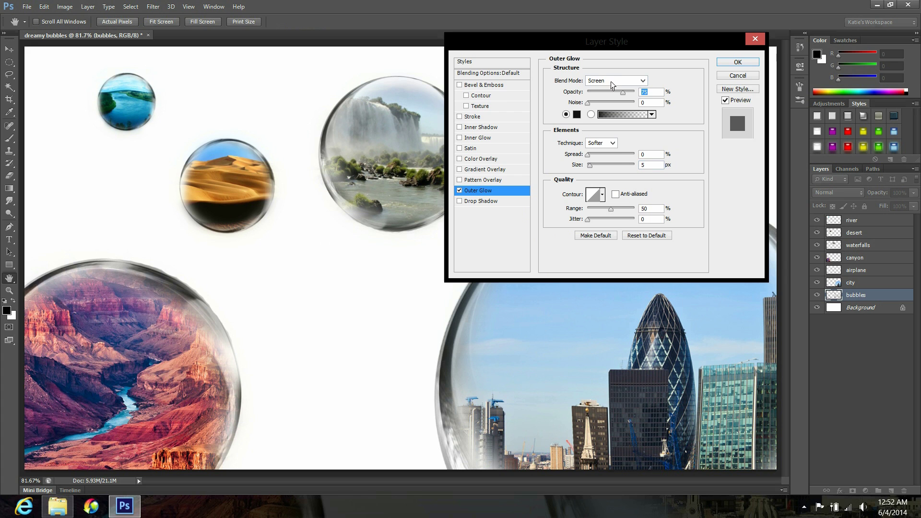
Step: Set the glow to Normal blend mode, 6 px size and 75% opacity, and apply it
{"action": "left_click", "coordinate": [641, 80]}
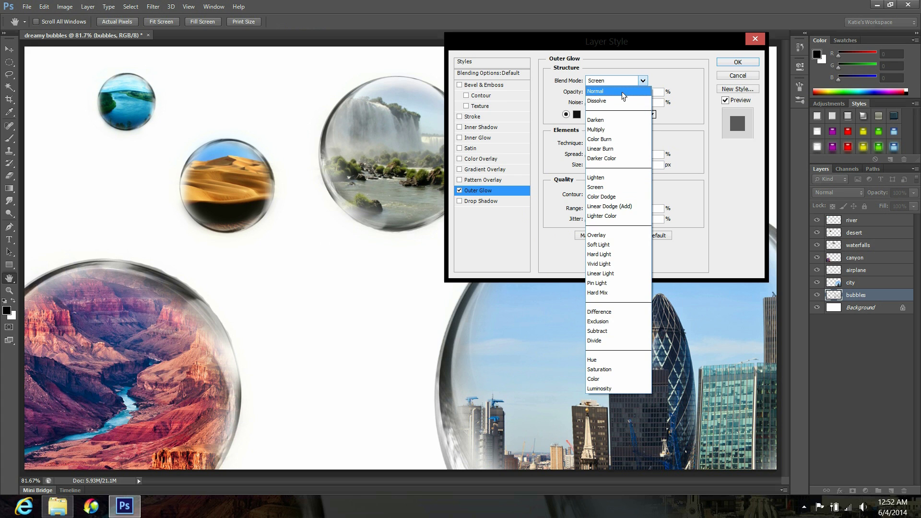
{"action": "left_click", "coordinate": [623, 92]}
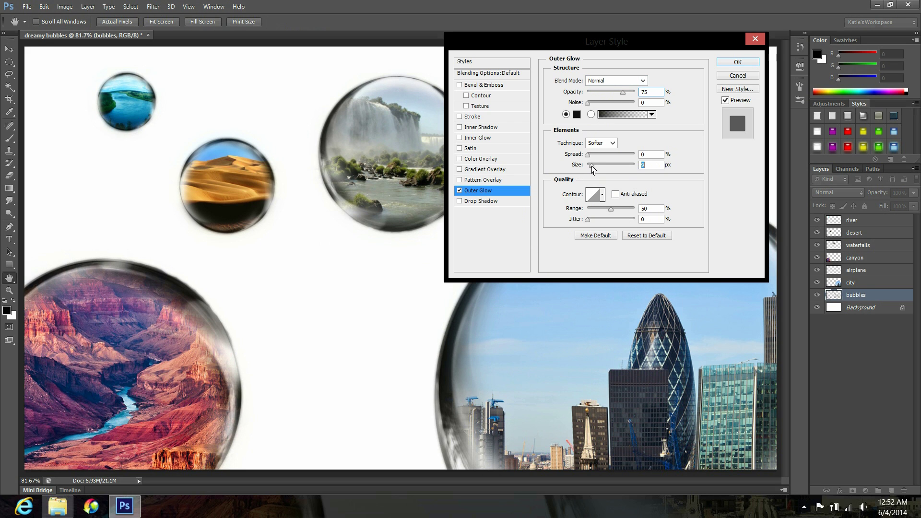
{"action": "left_click_drag", "start_coordinate": [590, 165], "coordinate": [592, 165]}
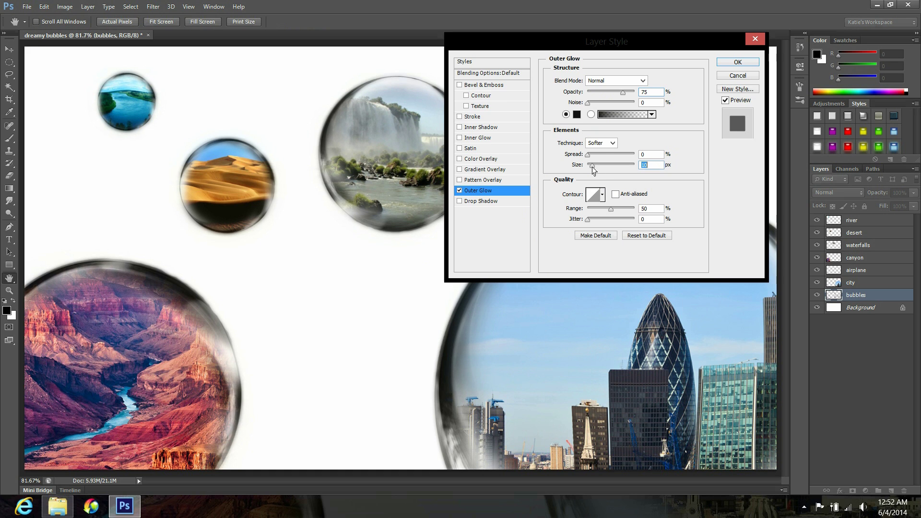
{"action": "type", "text": "6"}
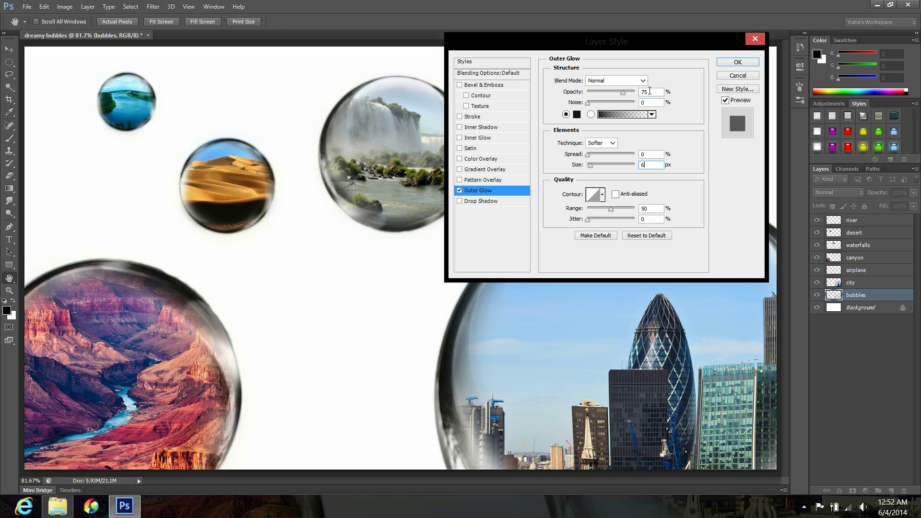
{"action": "left_click_drag", "start_coordinate": [617, 93], "coordinate": [623, 94]}
{"action": "type", "text": "75"}
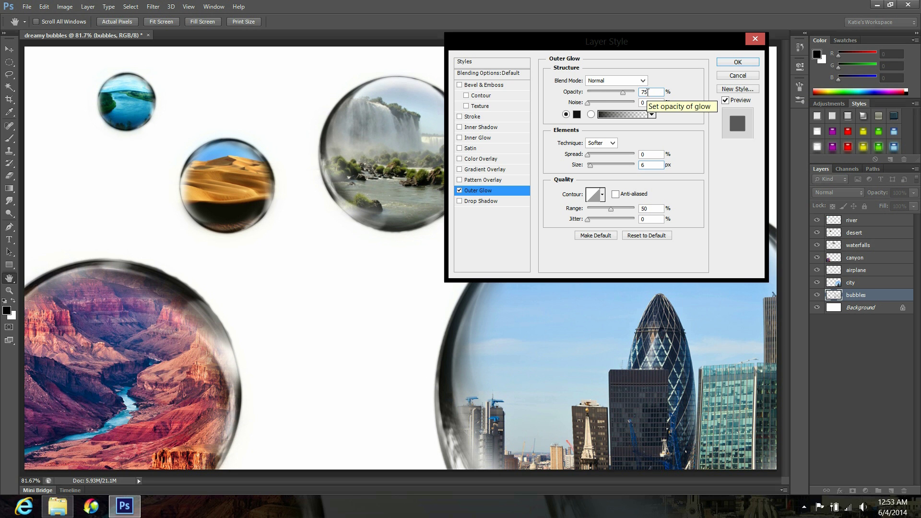
{"action": "left_click", "coordinate": [737, 65]}
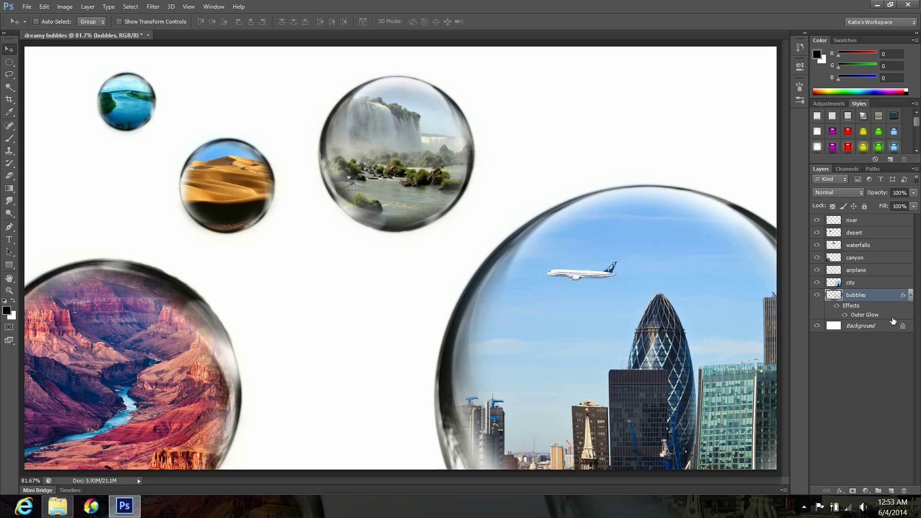
Step: Add a new layer named 'gradient' directly above the Background layer
{"action": "left_click", "coordinate": [910, 296]}
{"action": "left_click", "coordinate": [911, 296]}
{"action": "left_click", "coordinate": [898, 327]}
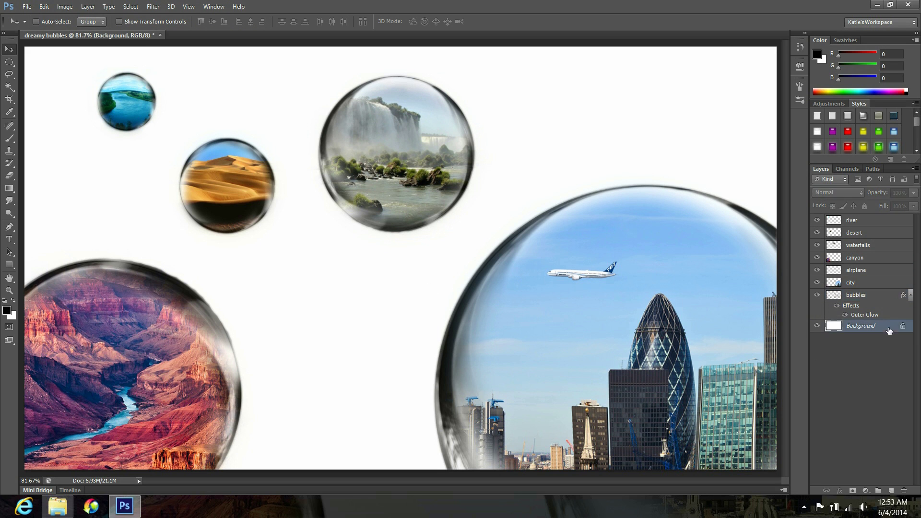
{"action": "left_click", "coordinate": [891, 493]}
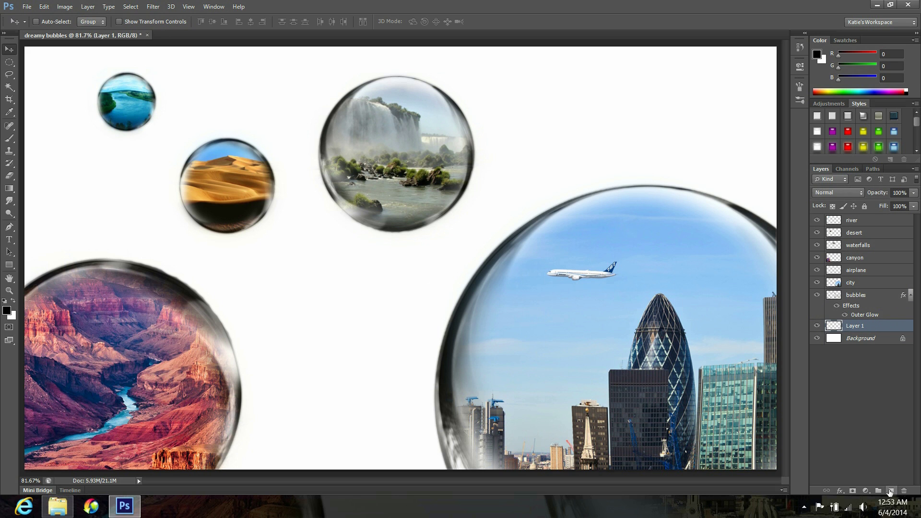
{"action": "double_click", "coordinate": [855, 326]}
{"action": "type", "text": "gradient"}
{"action": "key", "text": "Return"}
Step: Set the foreground to light blue and fill the layer with a blue-to-white gradient
{"action": "left_click", "coordinate": [6, 310]}
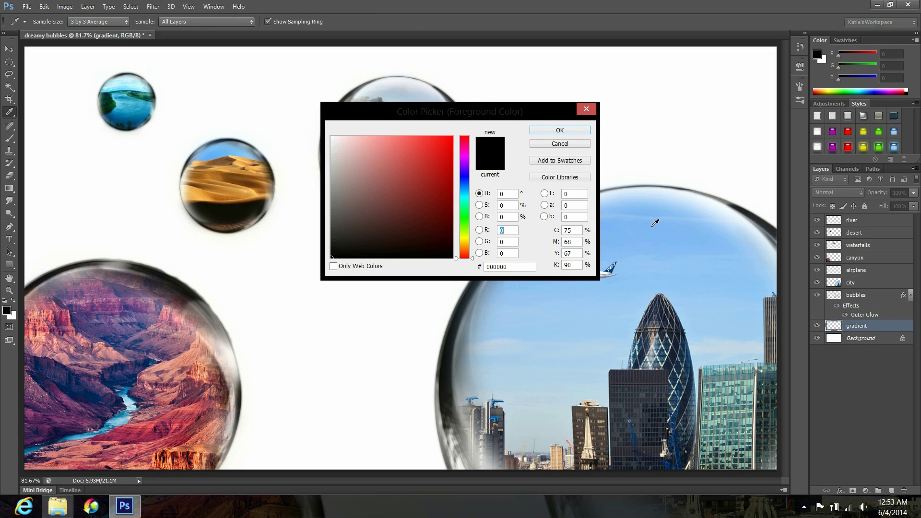
{"action": "left_click", "coordinate": [656, 226]}
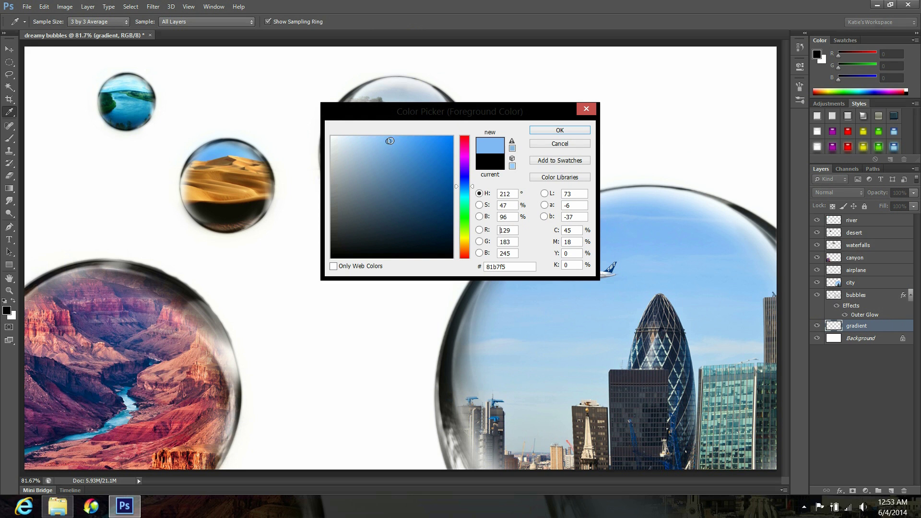
{"action": "left_click", "coordinate": [385, 138]}
{"action": "left_click", "coordinate": [560, 130]}
{"action": "key", "text": "v"}
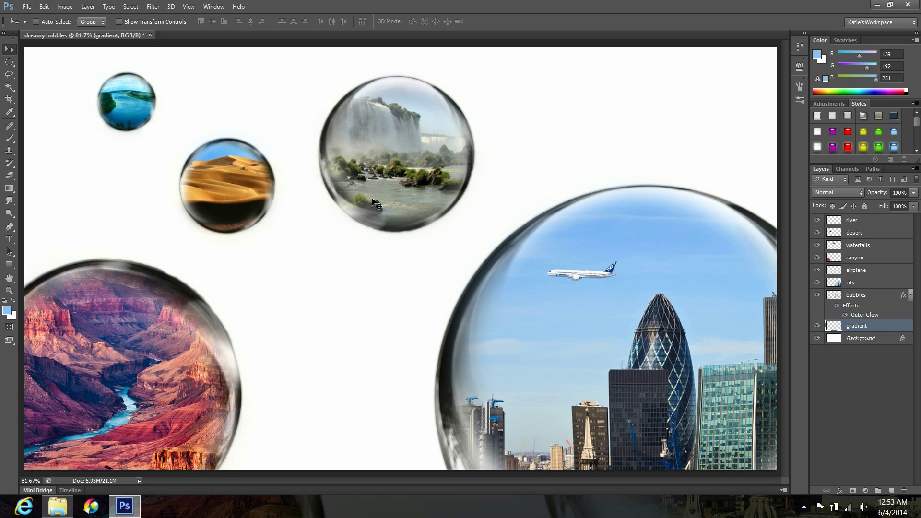
{"action": "left_click", "coordinate": [9, 190]}
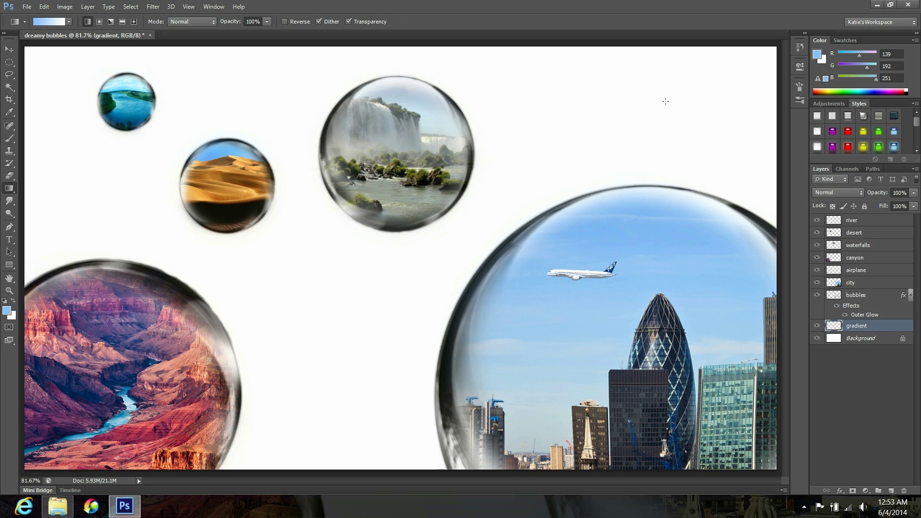
{"action": "left_click_drag", "start_coordinate": [681, 75], "coordinate": [112, 431]}
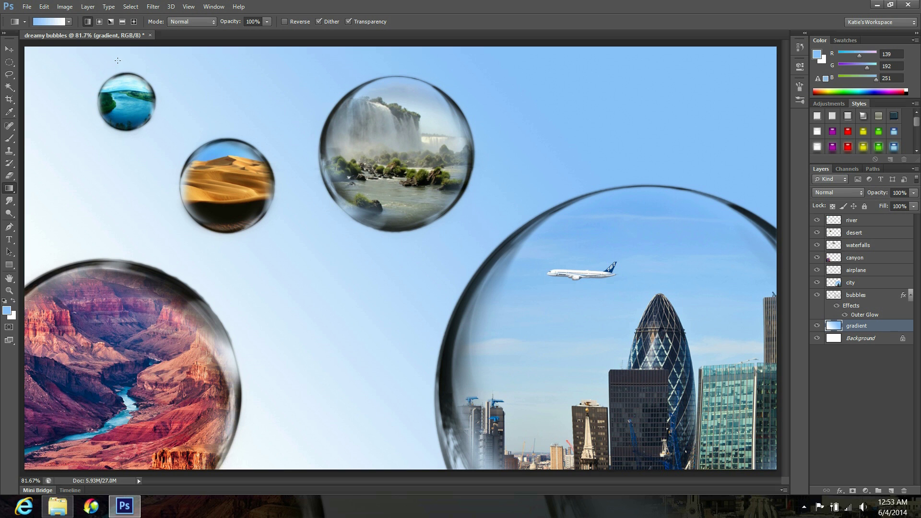
Step: Save a JPEG copy to the desktop at maximum quality 12
{"action": "left_click", "coordinate": [26, 7]}
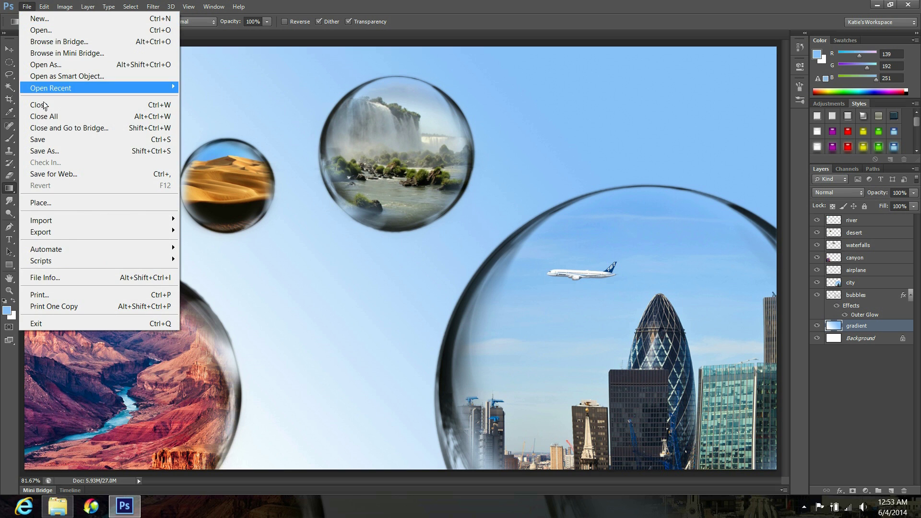
{"action": "left_click", "coordinate": [45, 152]}
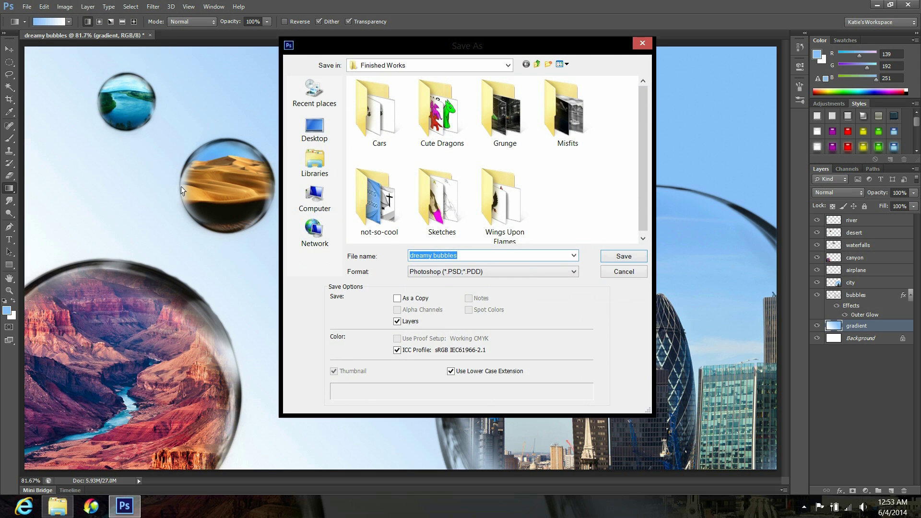
{"action": "left_click", "coordinate": [421, 272]}
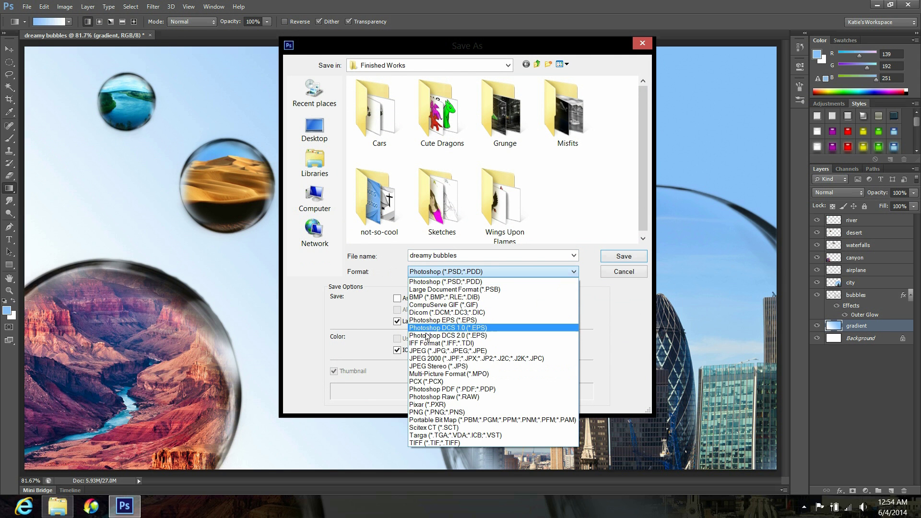
{"action": "left_click", "coordinate": [435, 352]}
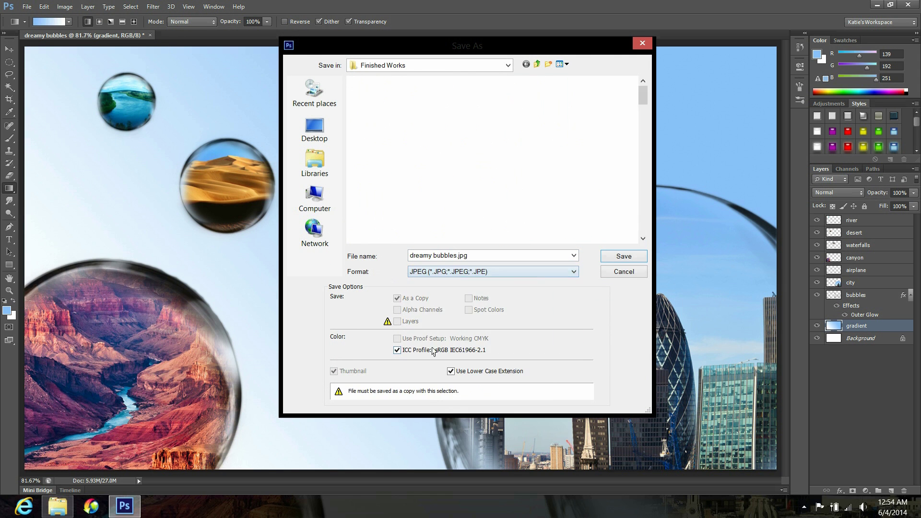
{"action": "left_click", "coordinate": [330, 130]}
{"action": "left_click", "coordinate": [623, 257]}
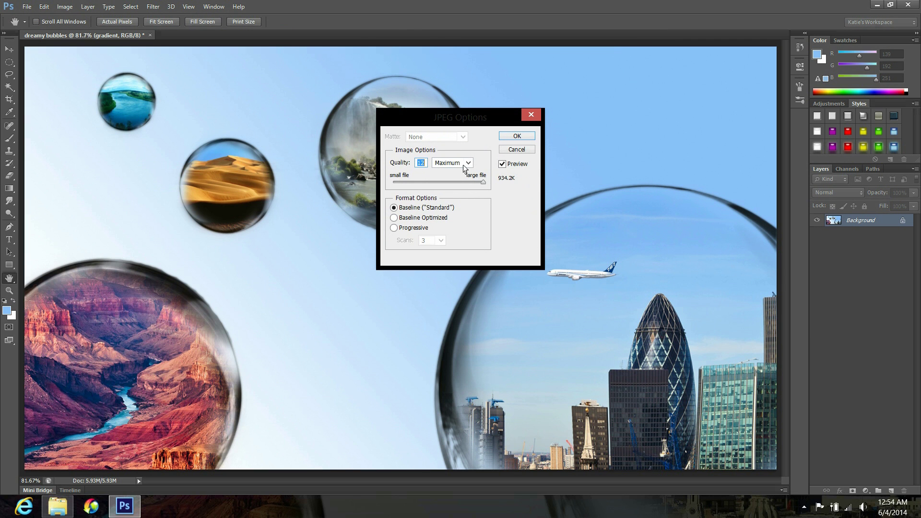
{"action": "left_click", "coordinate": [530, 137]}
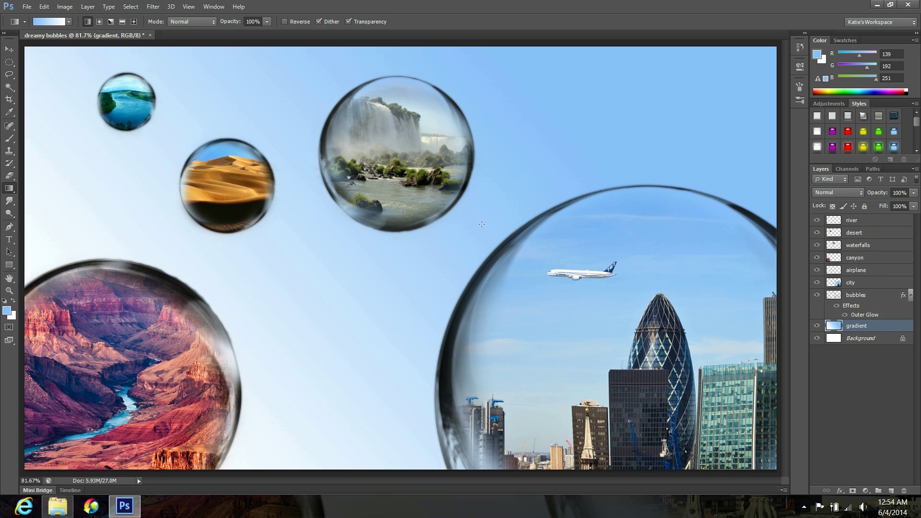